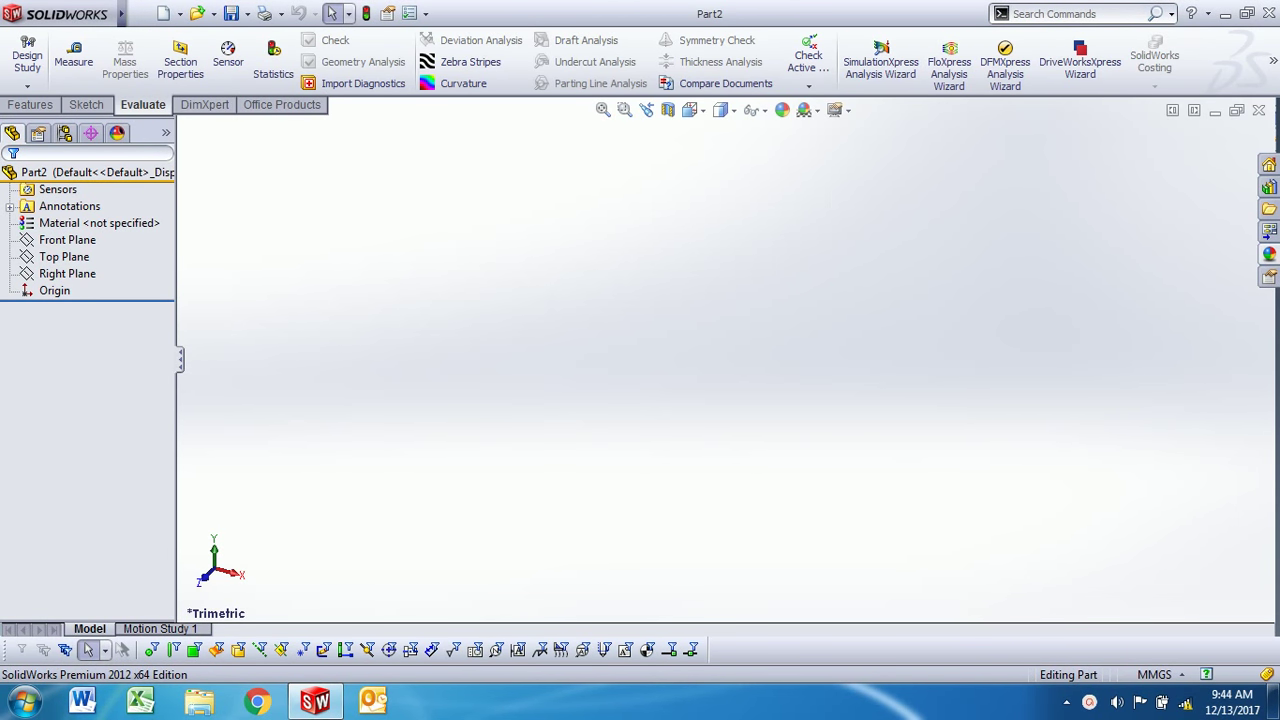
Step: Open a new sketch, Sketch1, on the Front Plane of the part
left_click(67, 273)
left_click(55, 240)
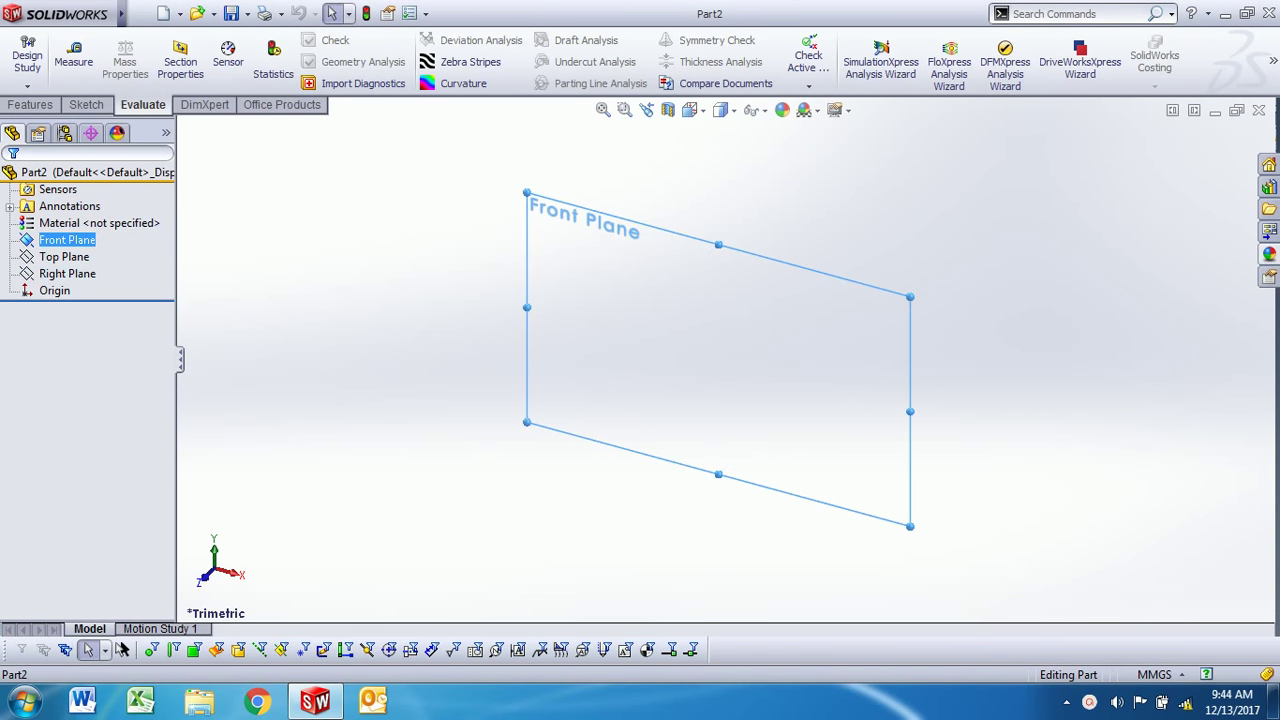
right_click(55, 240)
left_click(82, 214)
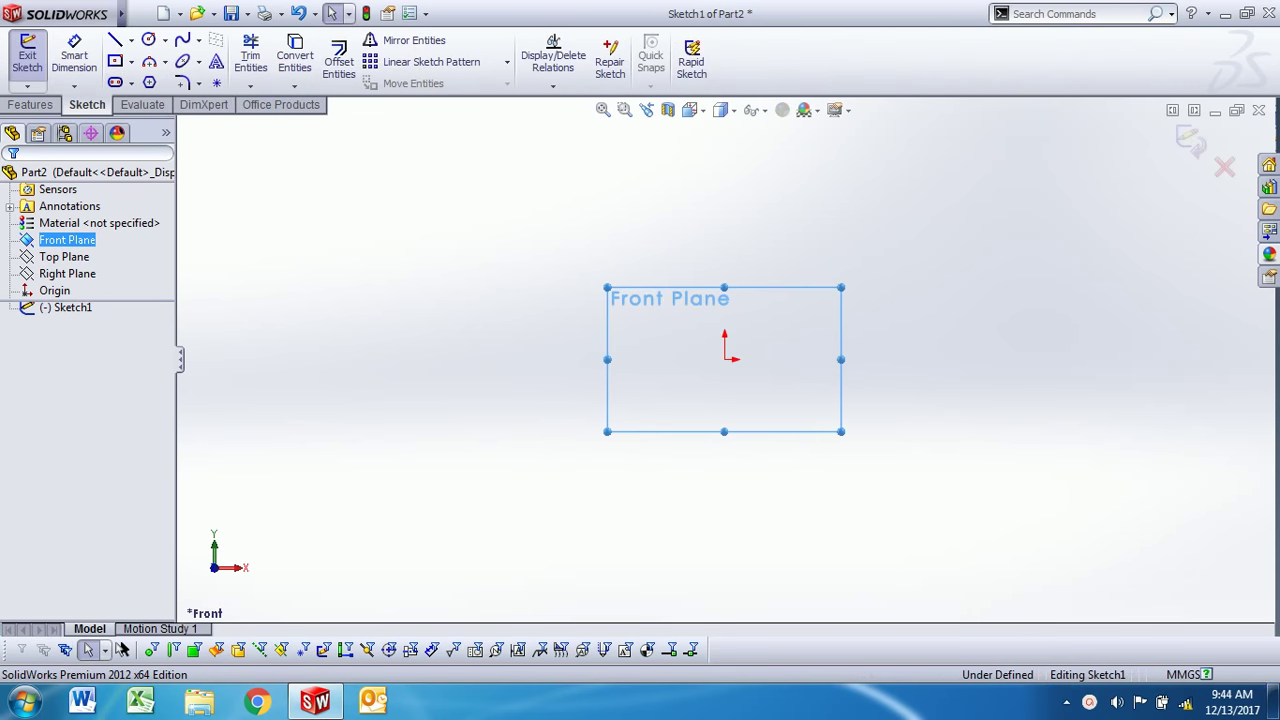
left_click(131, 40)
Step: Draw a vertical construction centerline through the origin
left_click(150, 78)
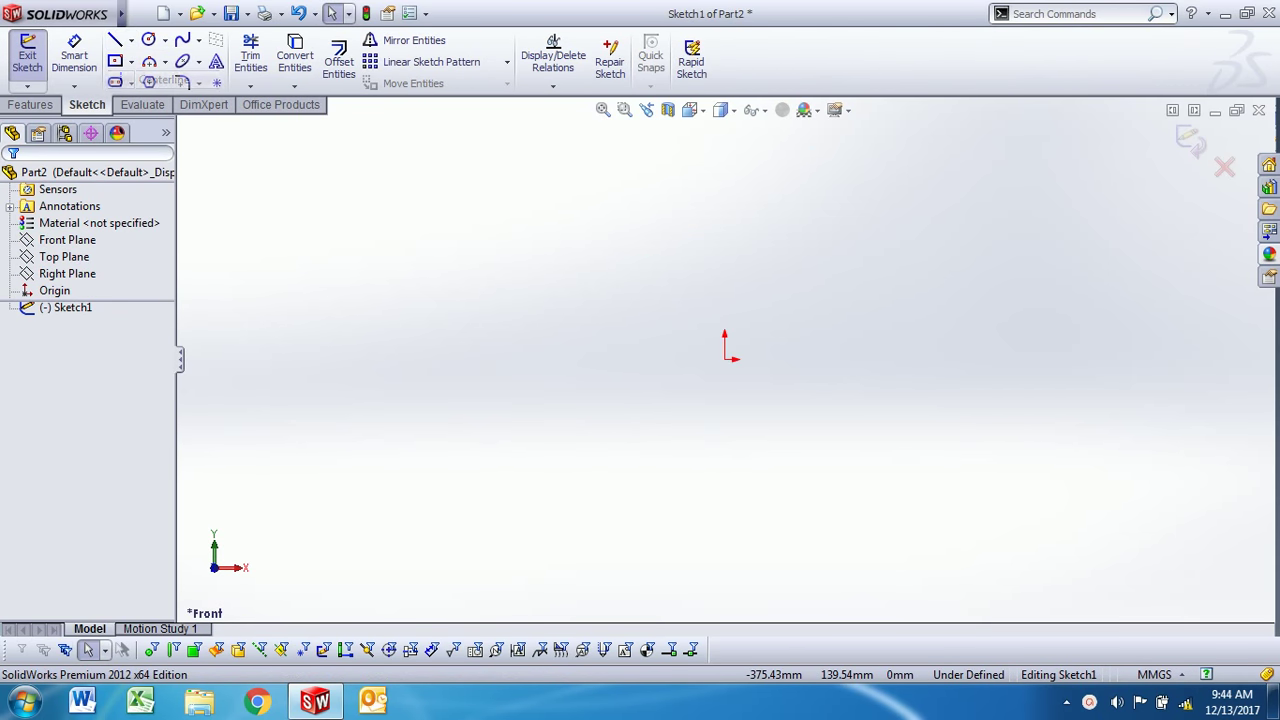
left_click(724, 140)
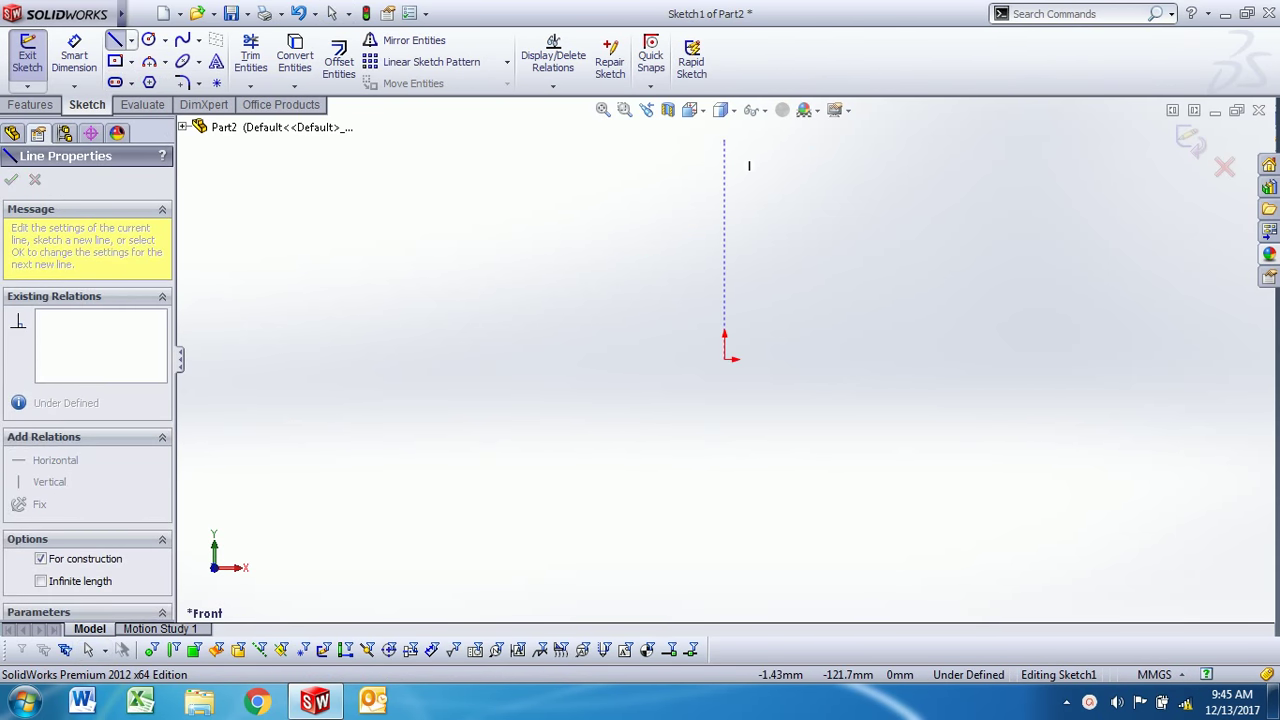
left_click(724, 565)
key("Escape")
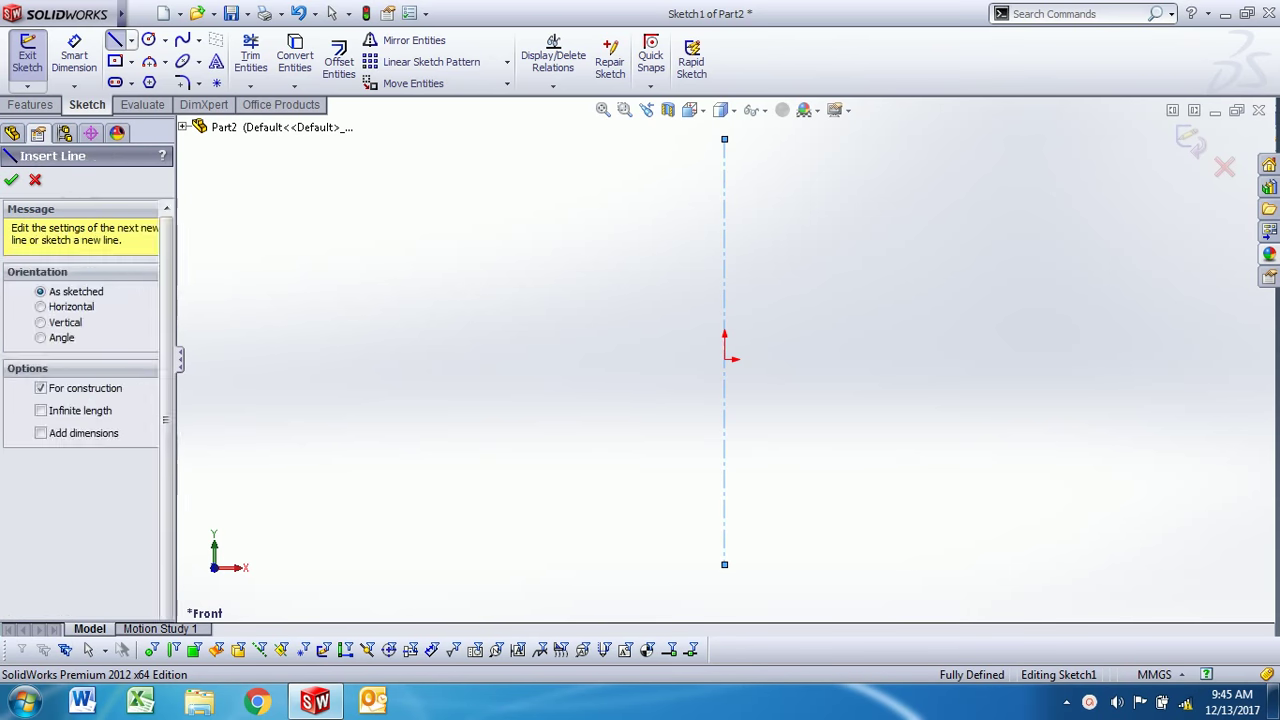
key("Escape")
Step: Sketch the closed stepped half-profile of head, neck, slanted chamfer and shank with lines
left_click(115, 40)
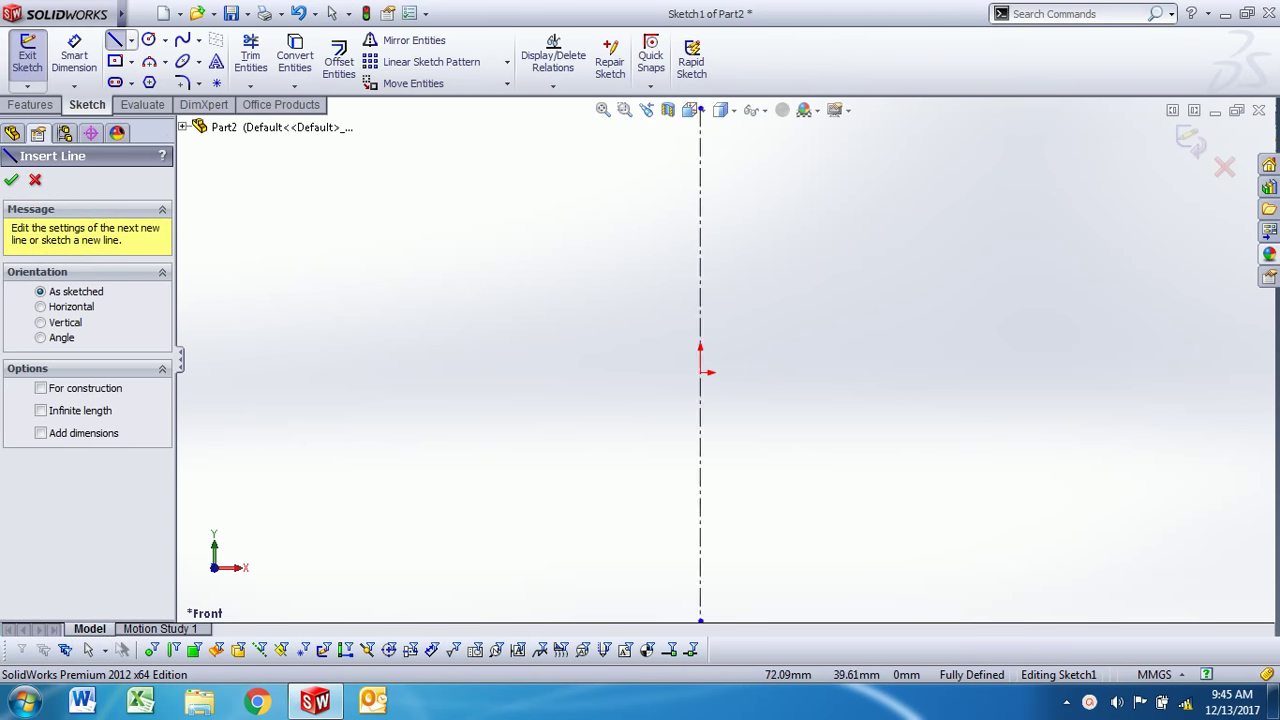
scroll(1017, 195, "down", 2)
left_click(636, 204)
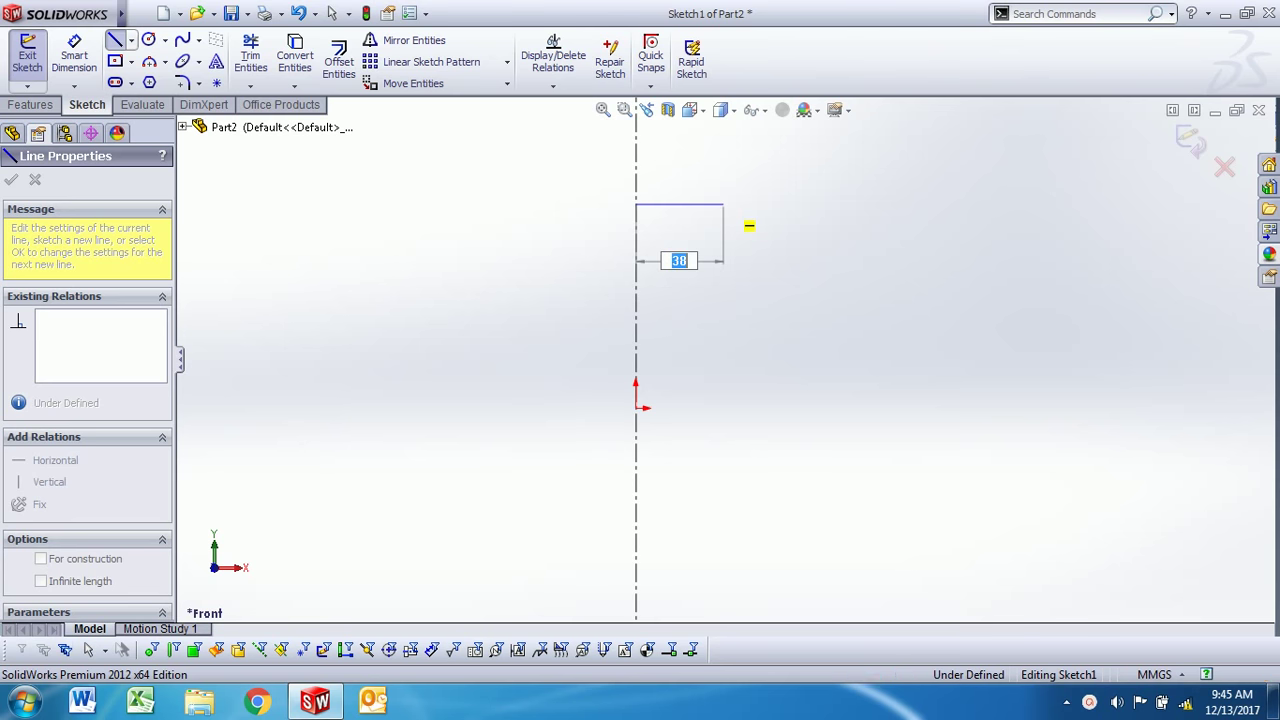
double_click(724, 204)
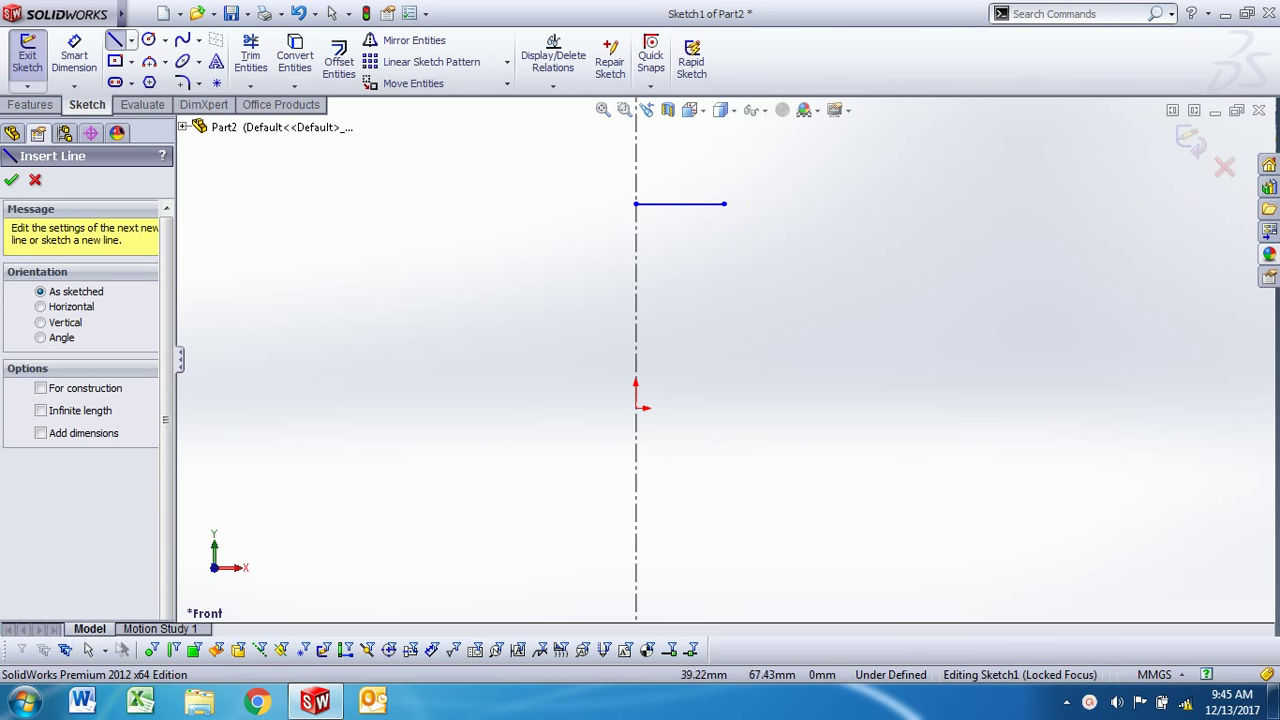
left_click(724, 204)
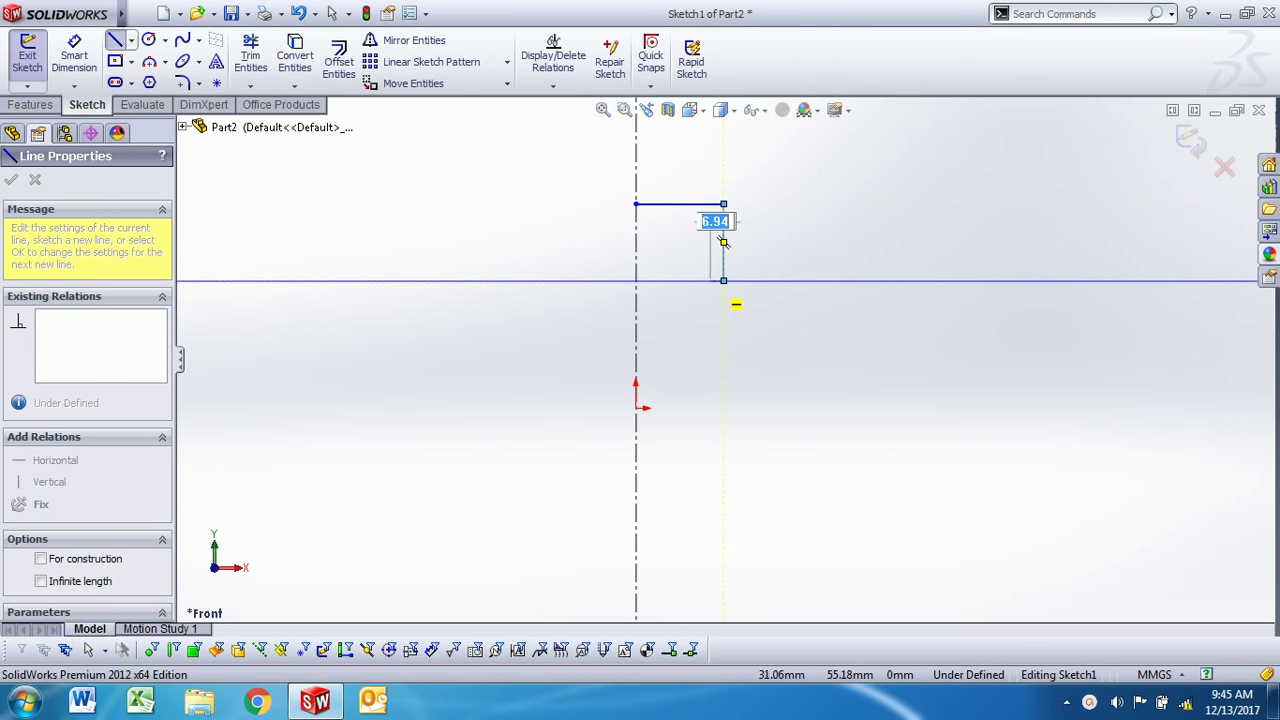
left_click(724, 280)
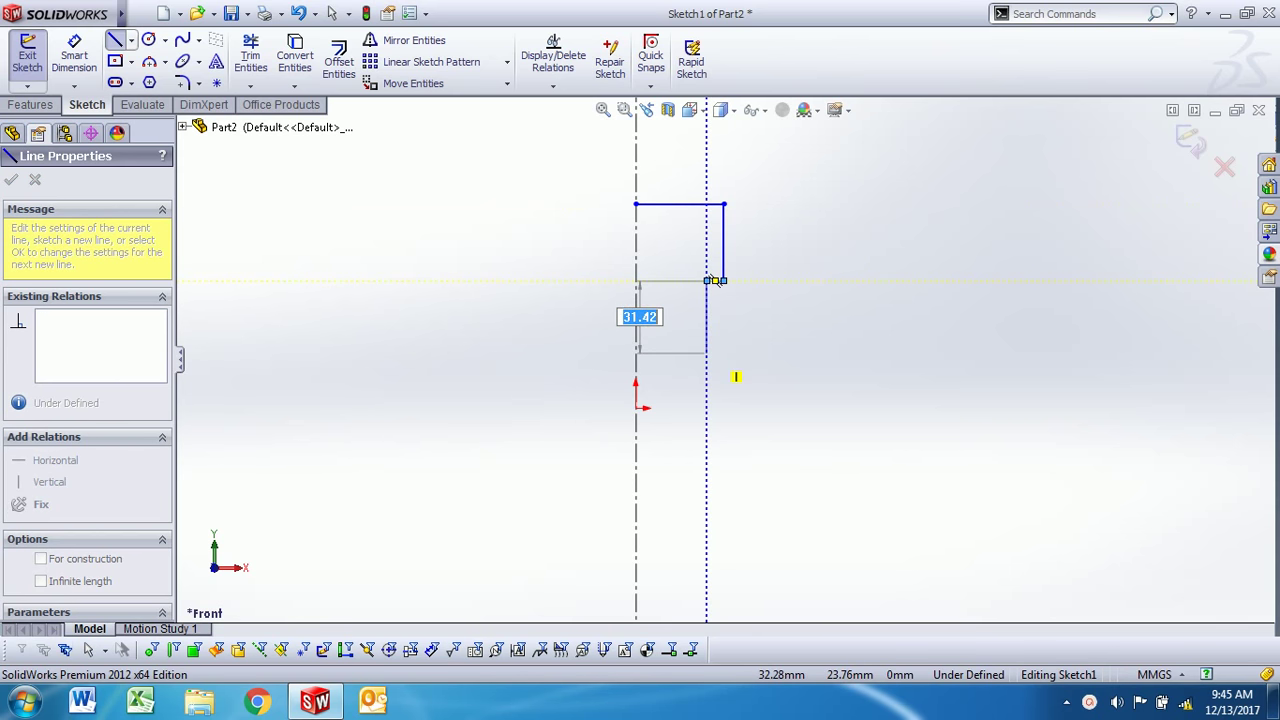
left_click(707, 280)
left_click(707, 352)
left_click(700, 375)
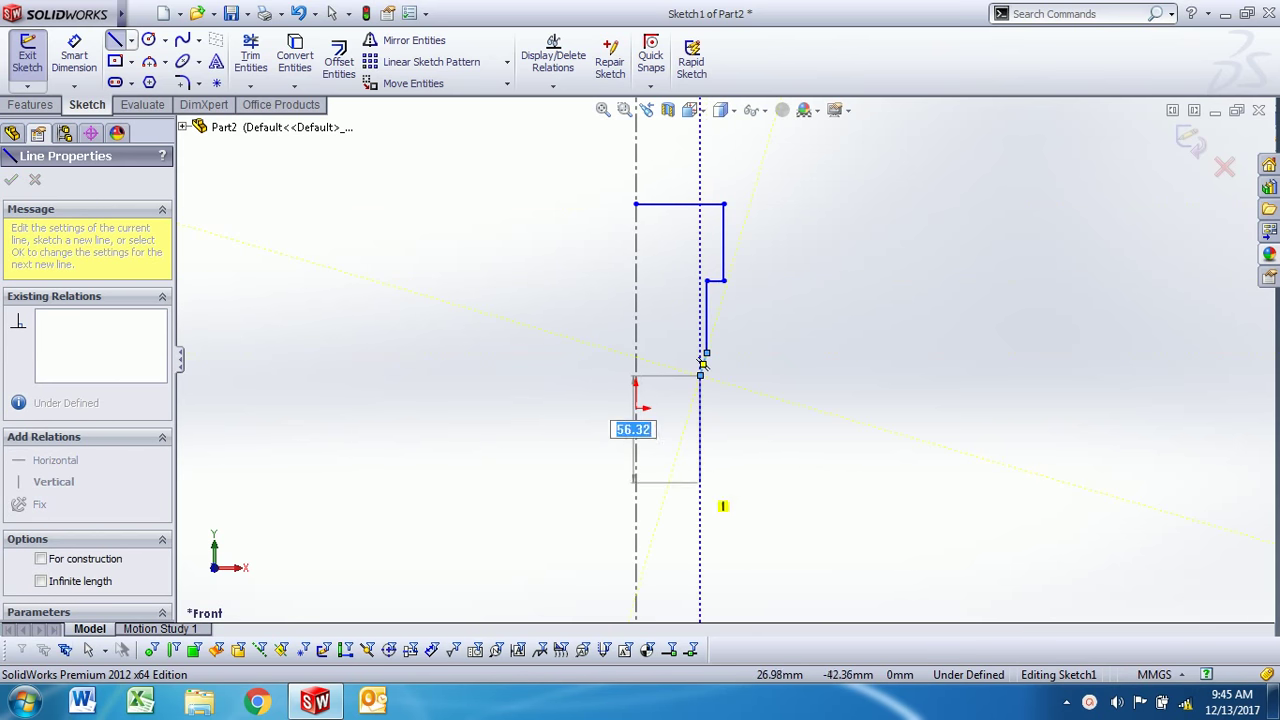
left_click(700, 549)
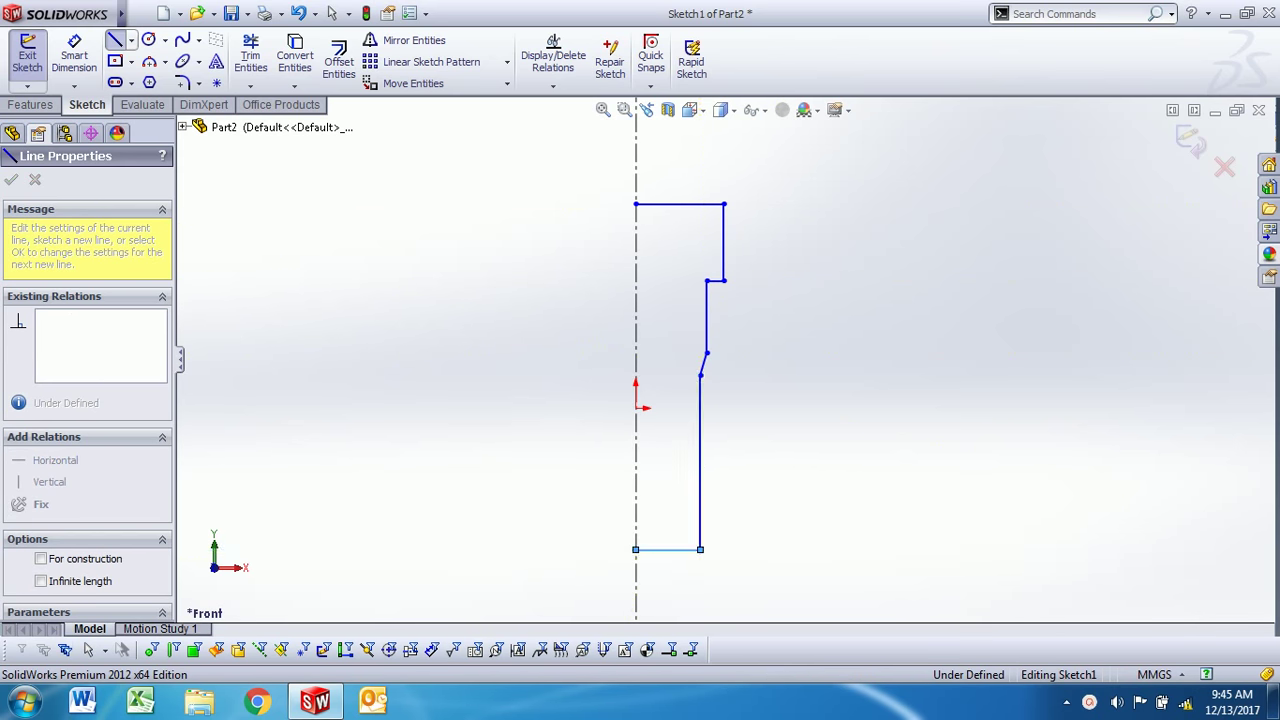
left_click(636, 549)
left_click(636, 204)
key("Escape")
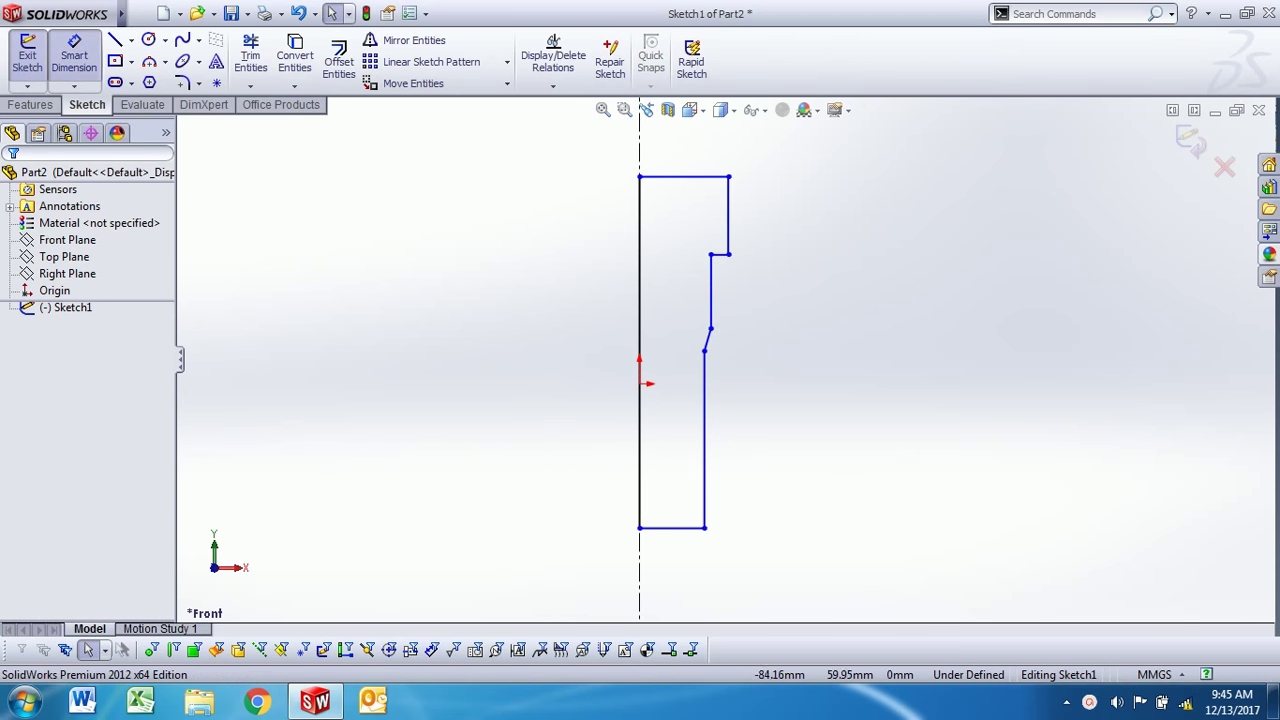
Step: Dimension the head diameter as 24 and the shank diameter as 15.9 across the centerline
key("f")
left_click(724, 305)
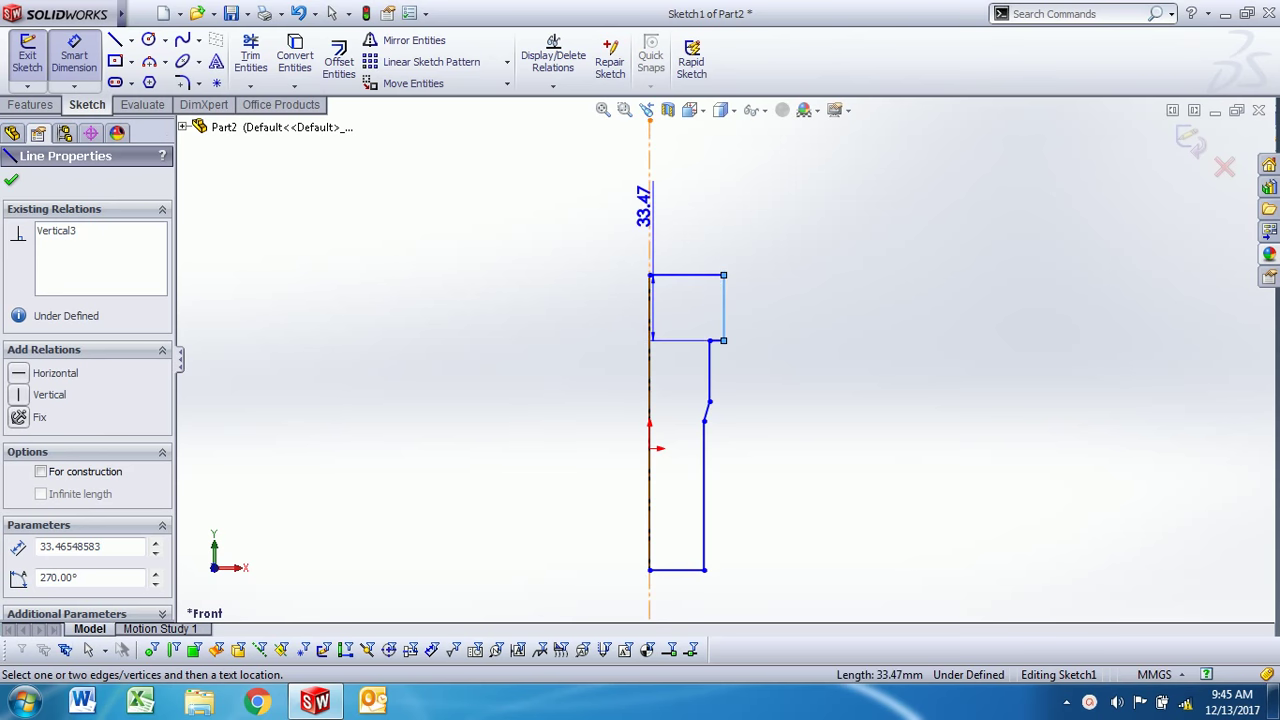
left_click(650, 205)
left_click(610, 205)
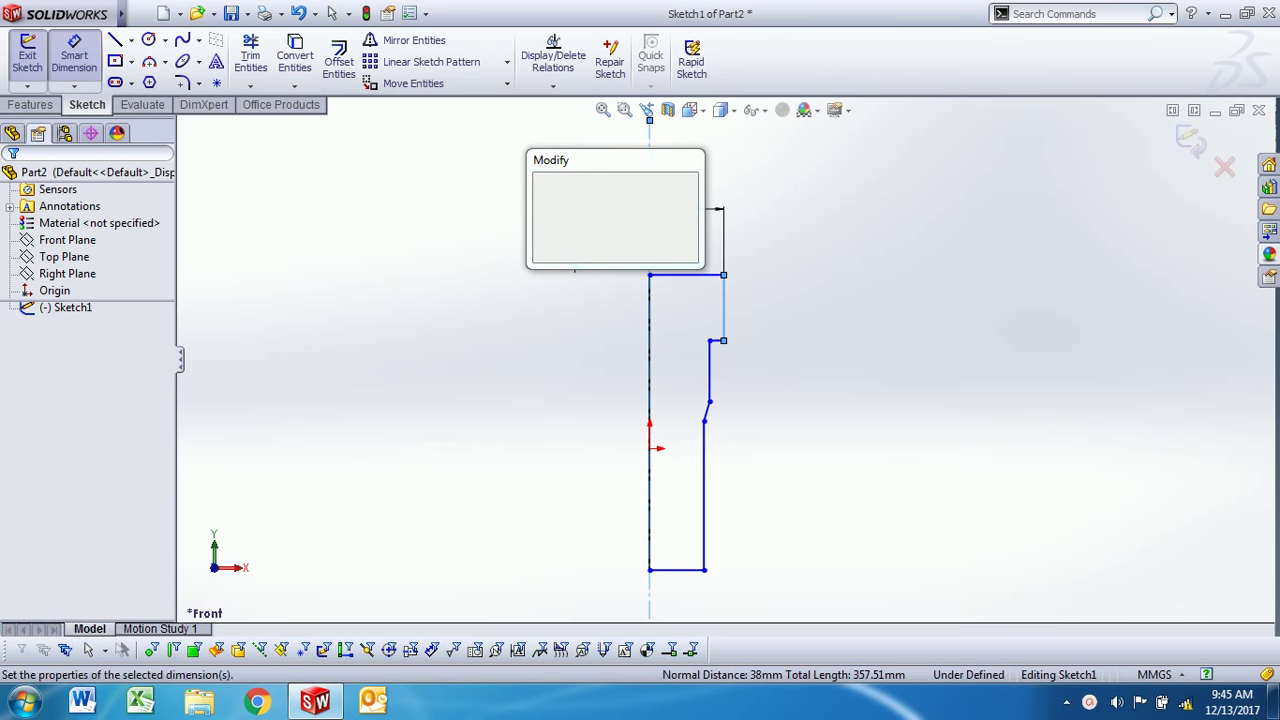
type("24")
key("Return")
scroll(689, 418, "down", 3)
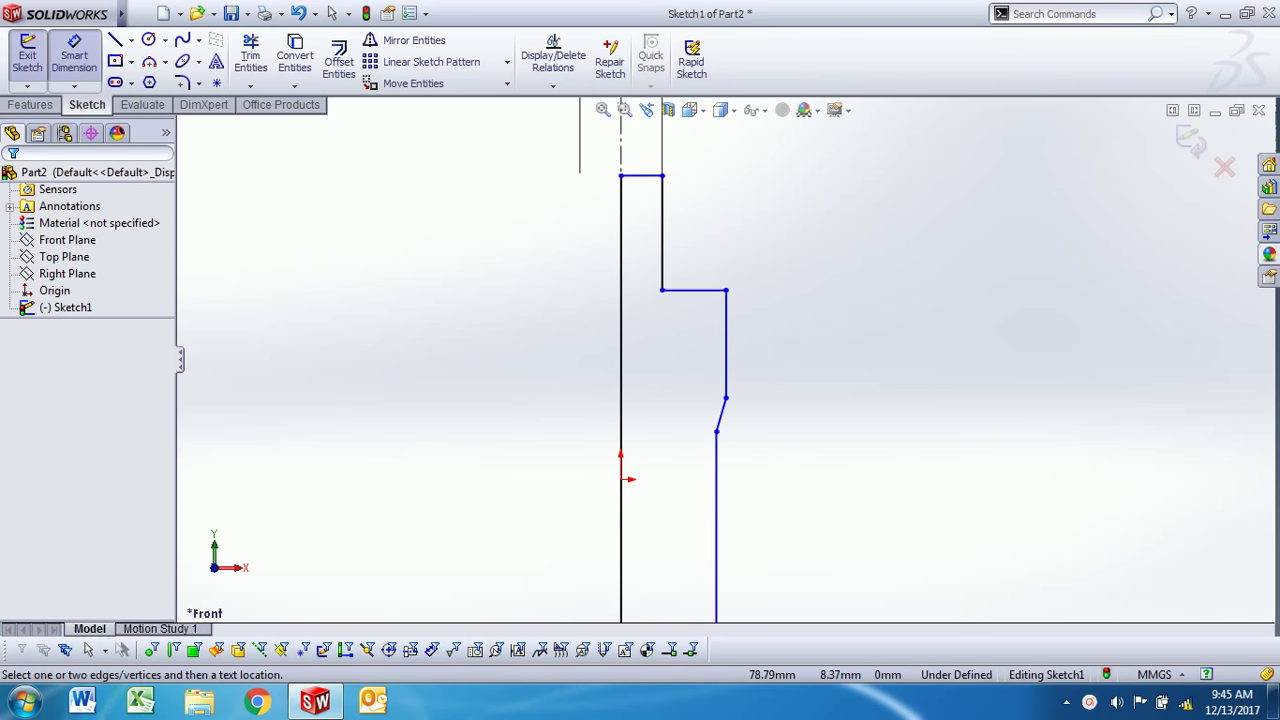
scroll(690, 400, "up", 2)
scroll(690, 400, "down", 1)
left_click(703, 460)
scroll(690, 400, "up", 1)
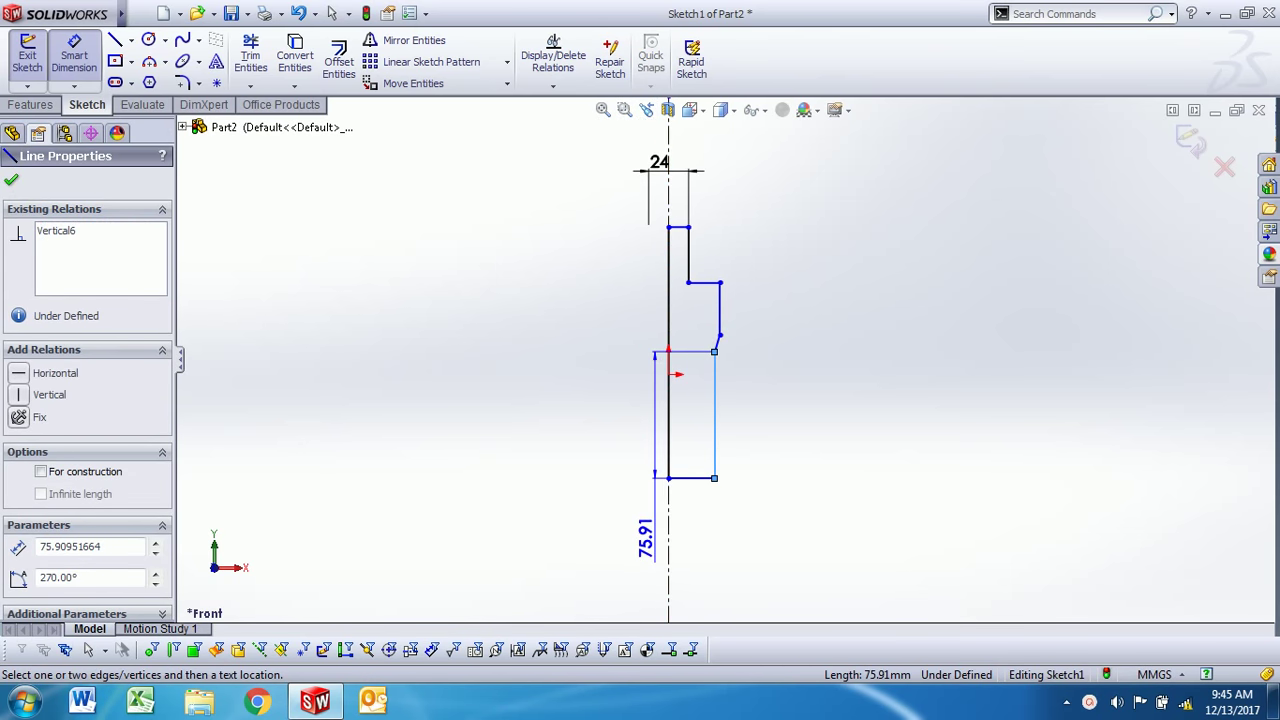
left_click(668, 505)
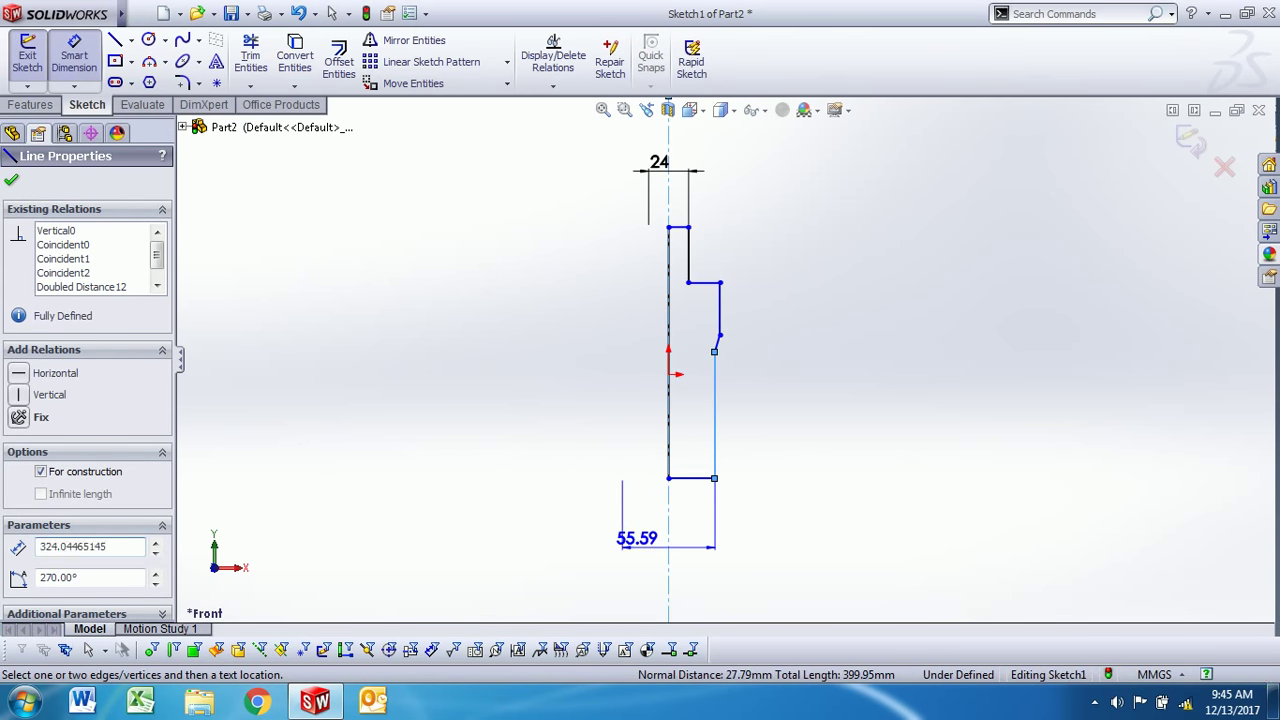
left_click(635, 540)
type("15.9")
key("Return")
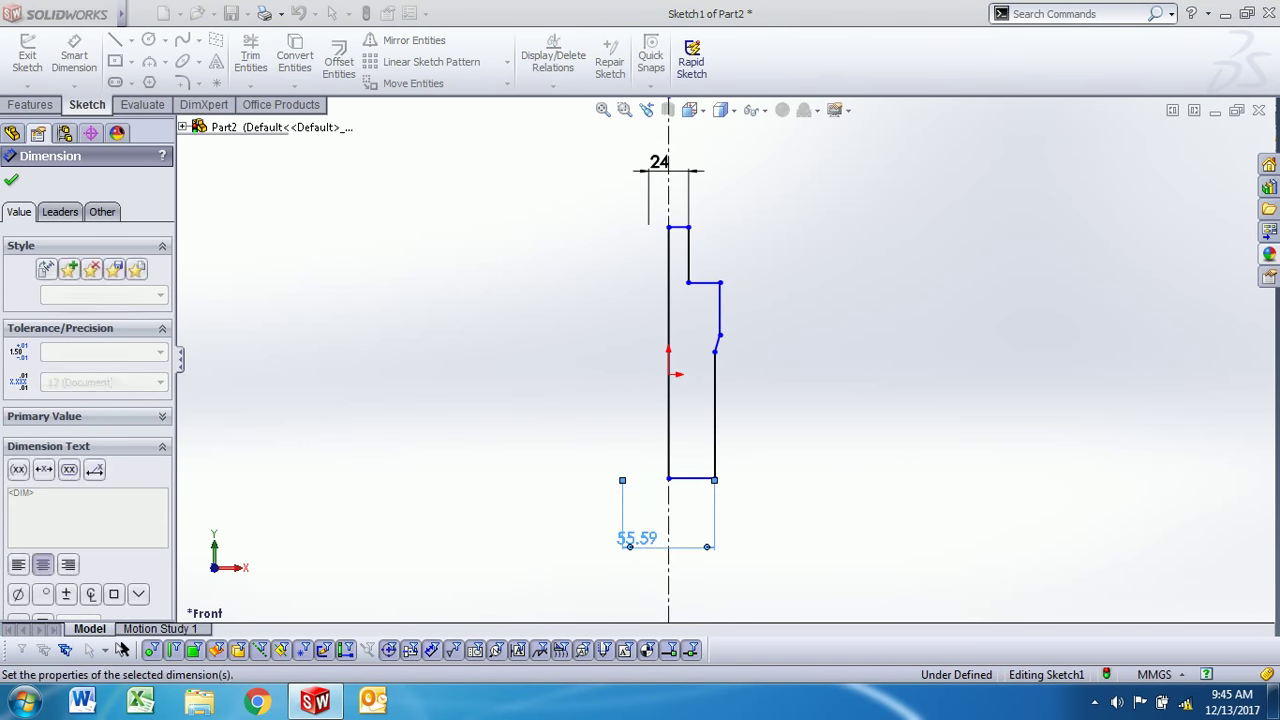
Step: Add the 16 neck diameter and place a vertical length dimension on the shank side
scroll(770, 250, "down", 1)
scroll(770, 250, "down", 1)
left_click(597, 330)
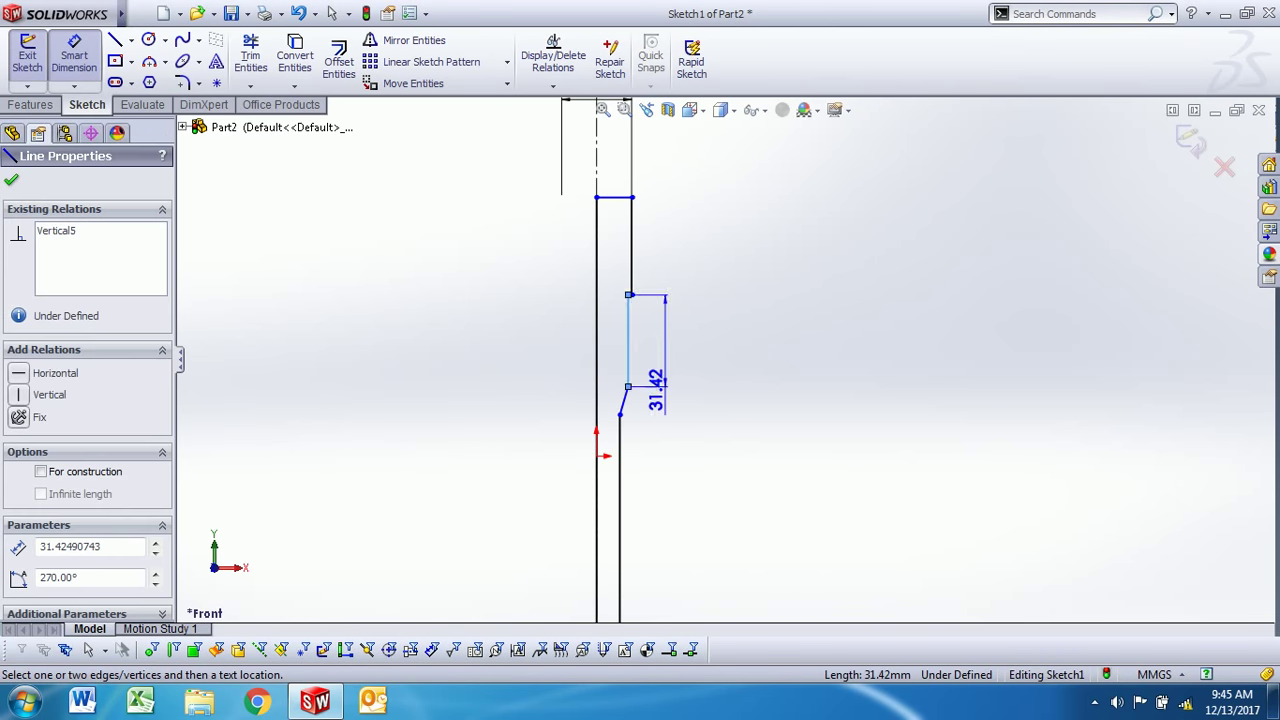
scroll(723, 360, "up", 1)
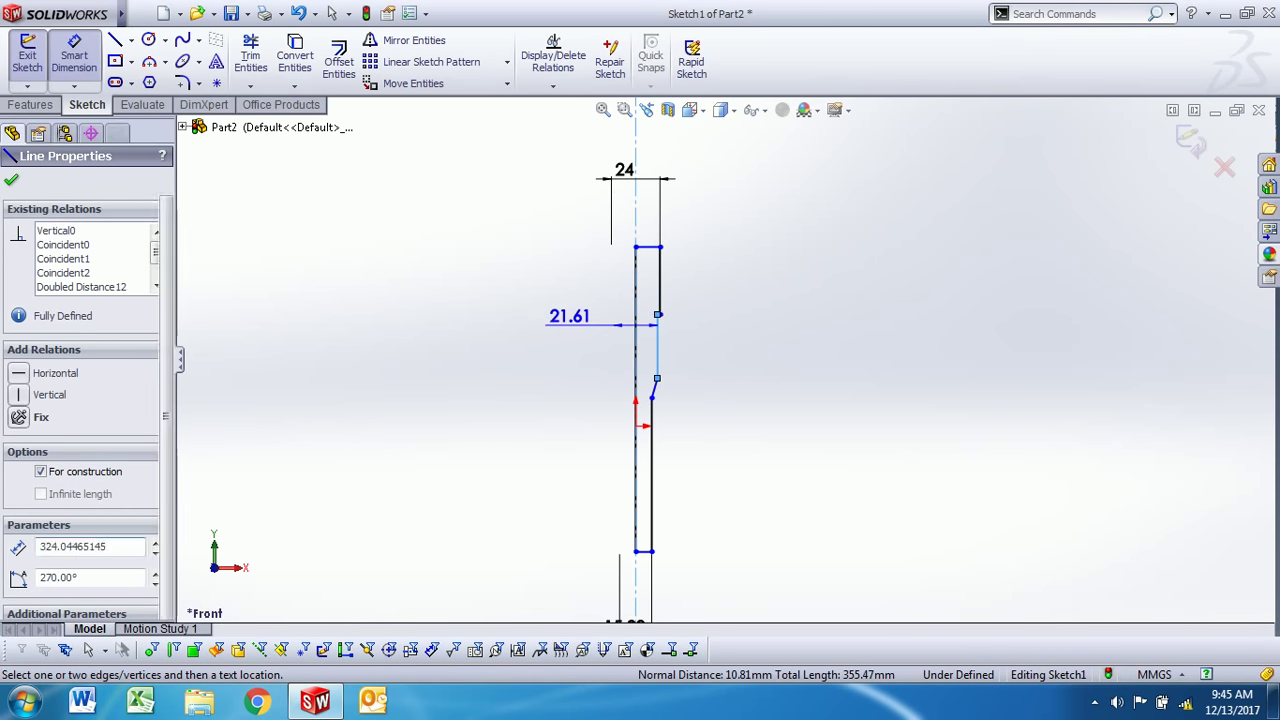
left_click(570, 318)
key("Return")
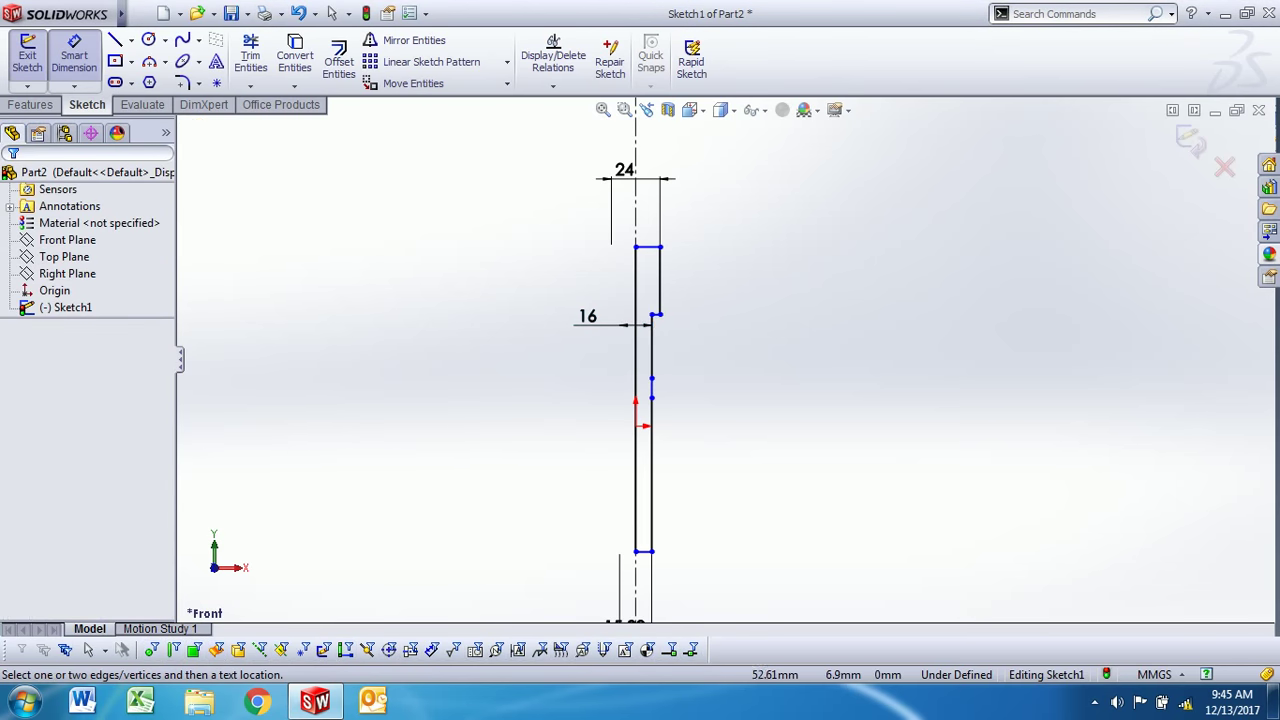
scroll(678, 300, "down", 1)
scroll(670, 370, "up", 1)
scroll(670, 400, "down", 1)
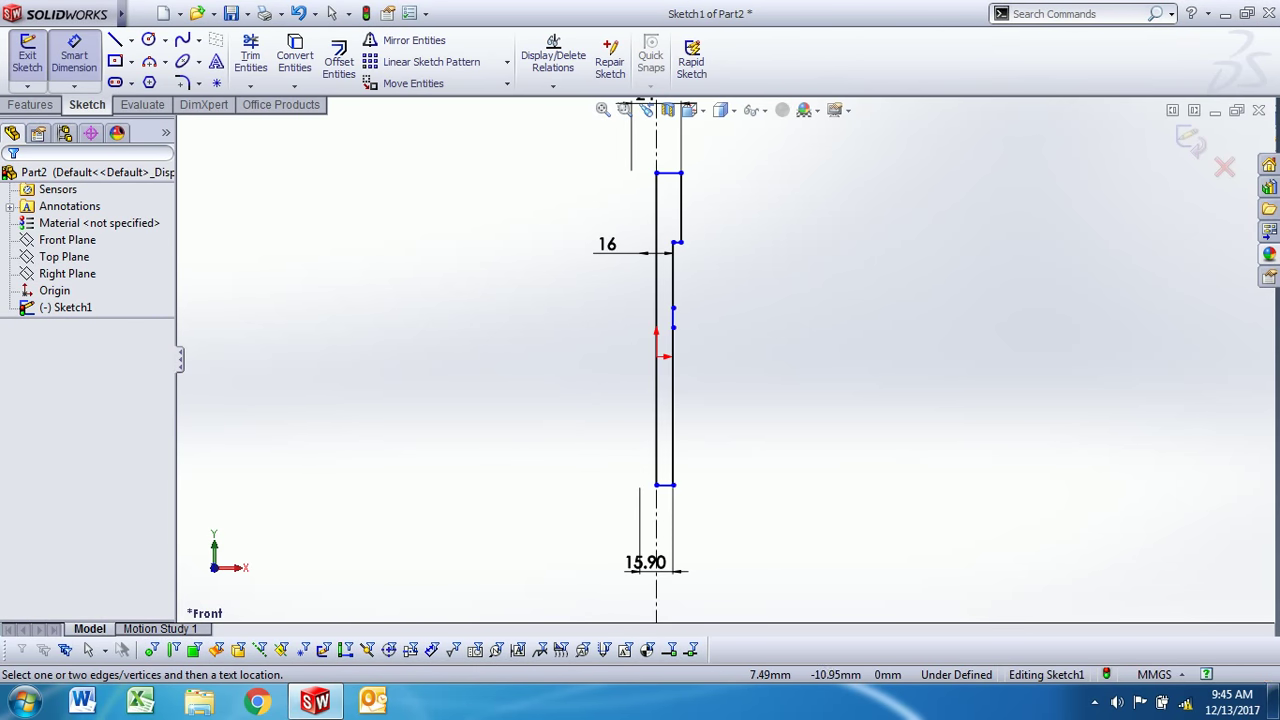
left_click(673, 410)
left_click(850, 400)
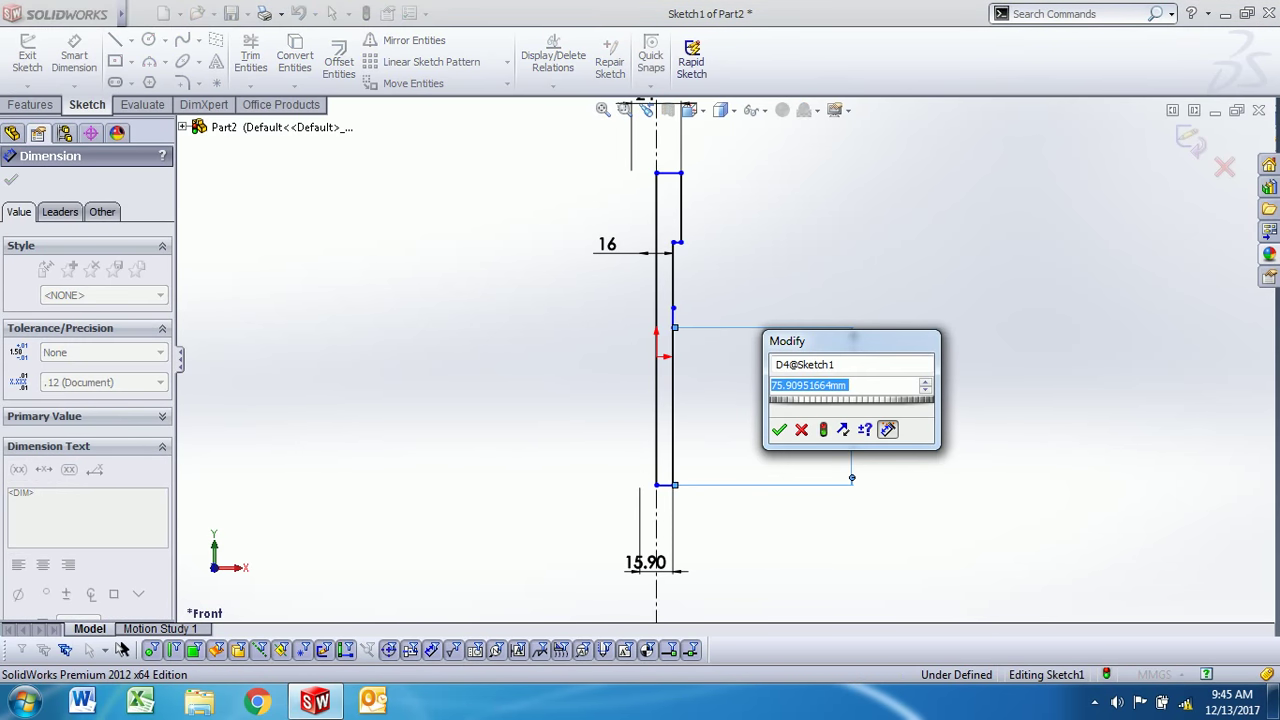
Step: Set the shank length dimension to 40
type("4")
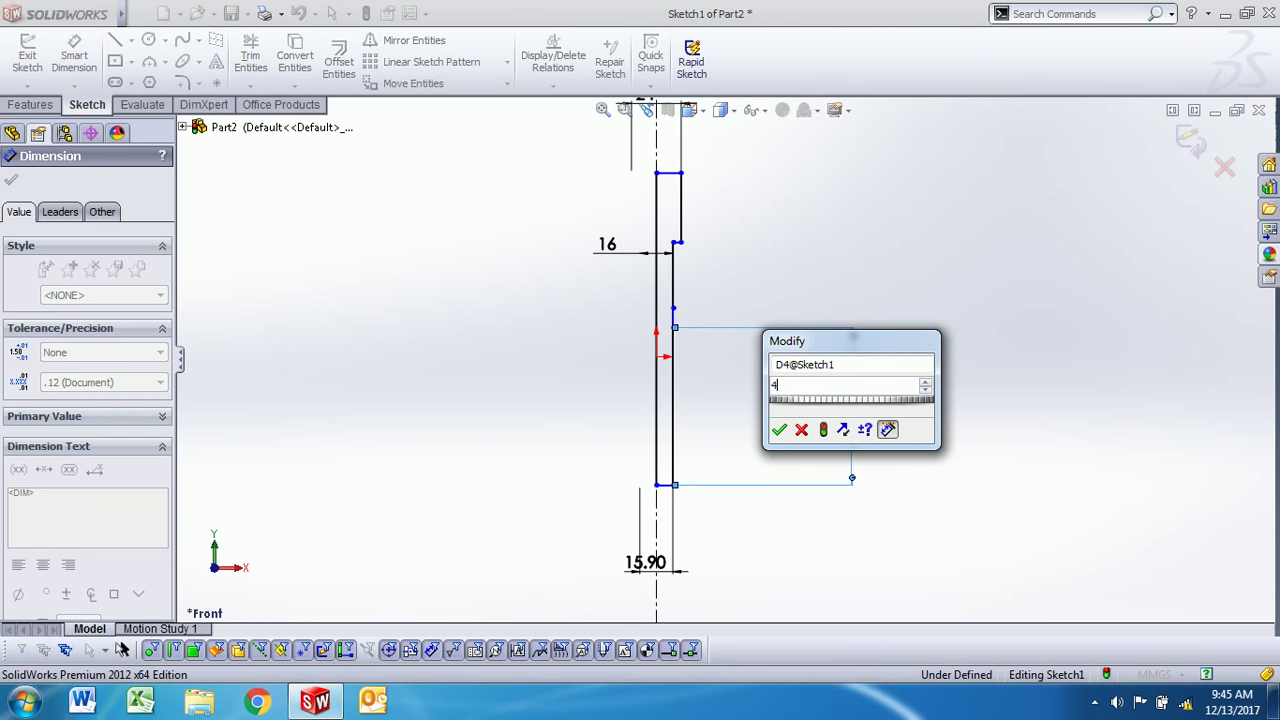
type("0")
key("Return")
scroll(694, 202, "down", 2)
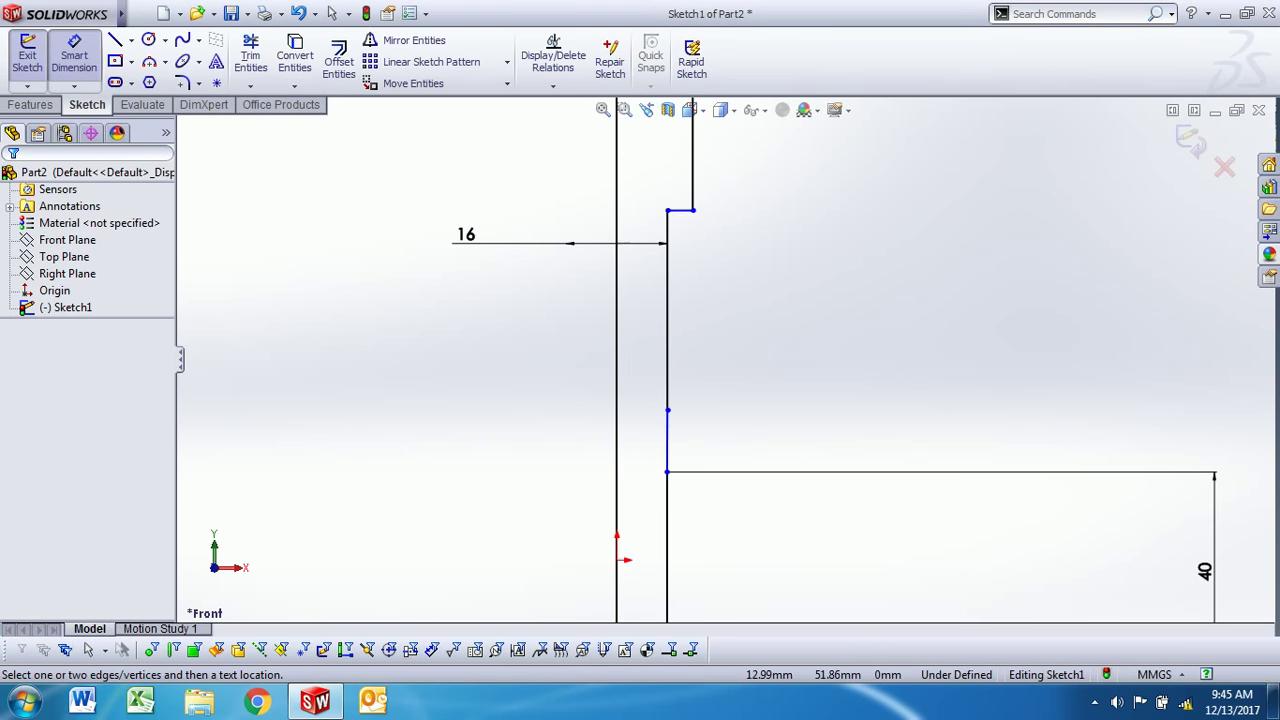
Step: Dimension the vertical distance between the two horizontal lines as 45 mm
left_click(680, 210)
scroll(722, 355, "up", 3)
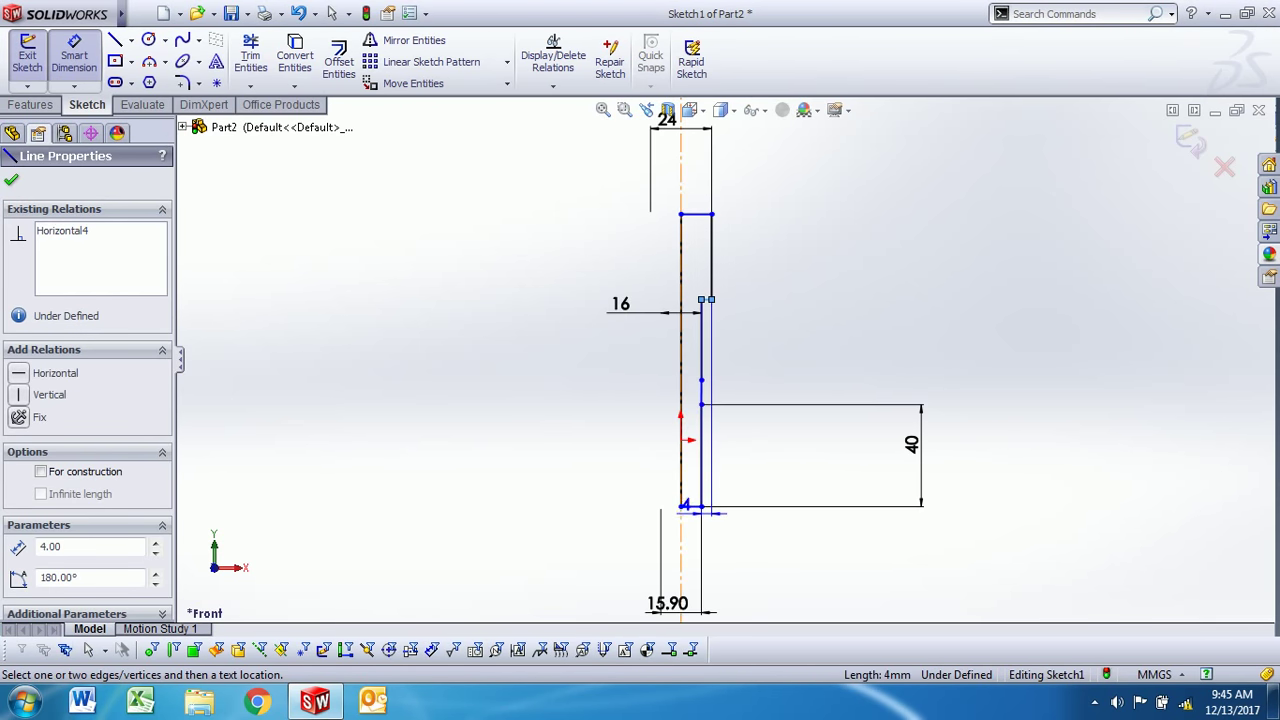
left_click(707, 300)
left_click(1125, 400)
type("4")
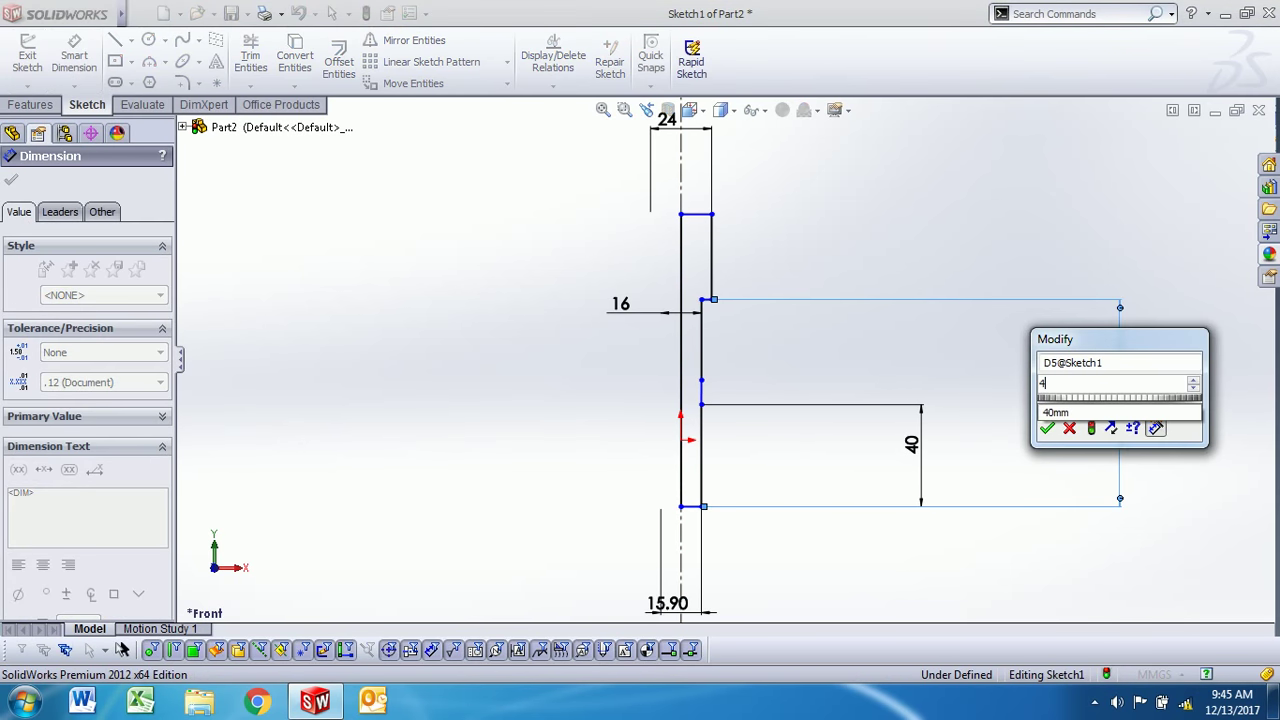
type("5")
key("BackSpace")
type("5")
key("Return")
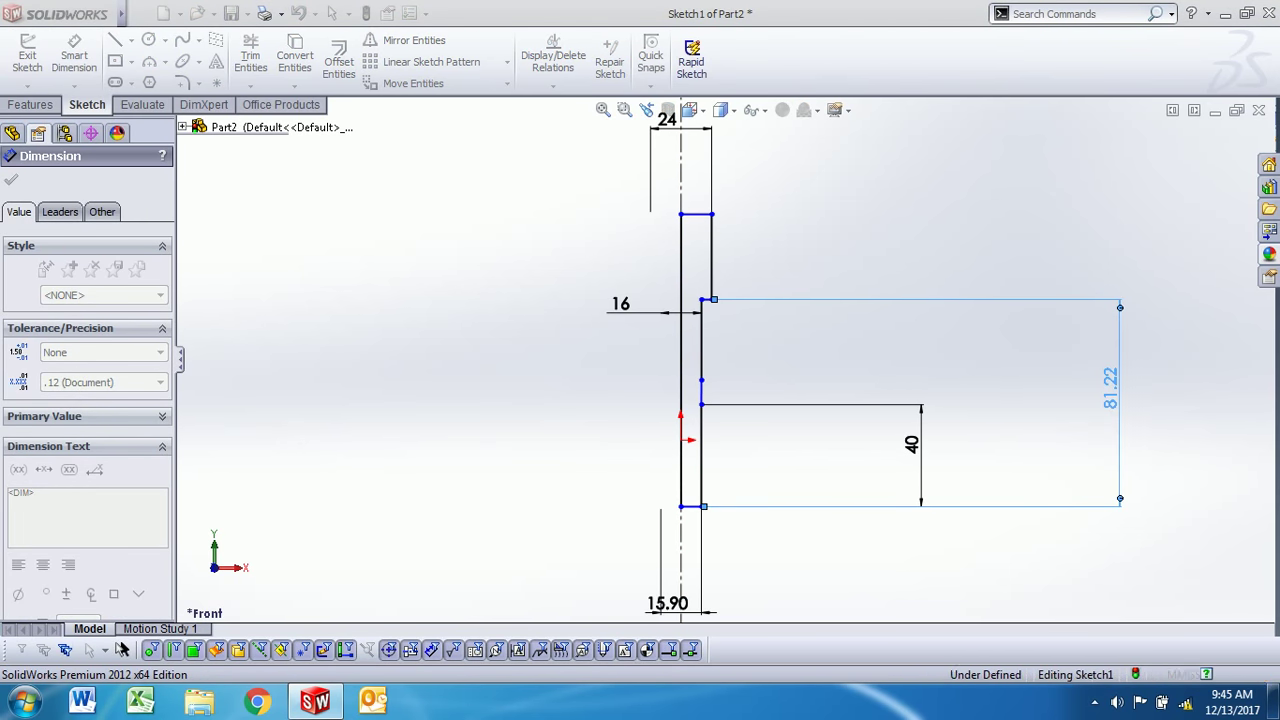
scroll(750, 385, "down", 1)
scroll(750, 385, "down", 1)
Step: Drag the short vertical step line of the profile upward
key("Escape")
scroll(700, 261, "down", 2)
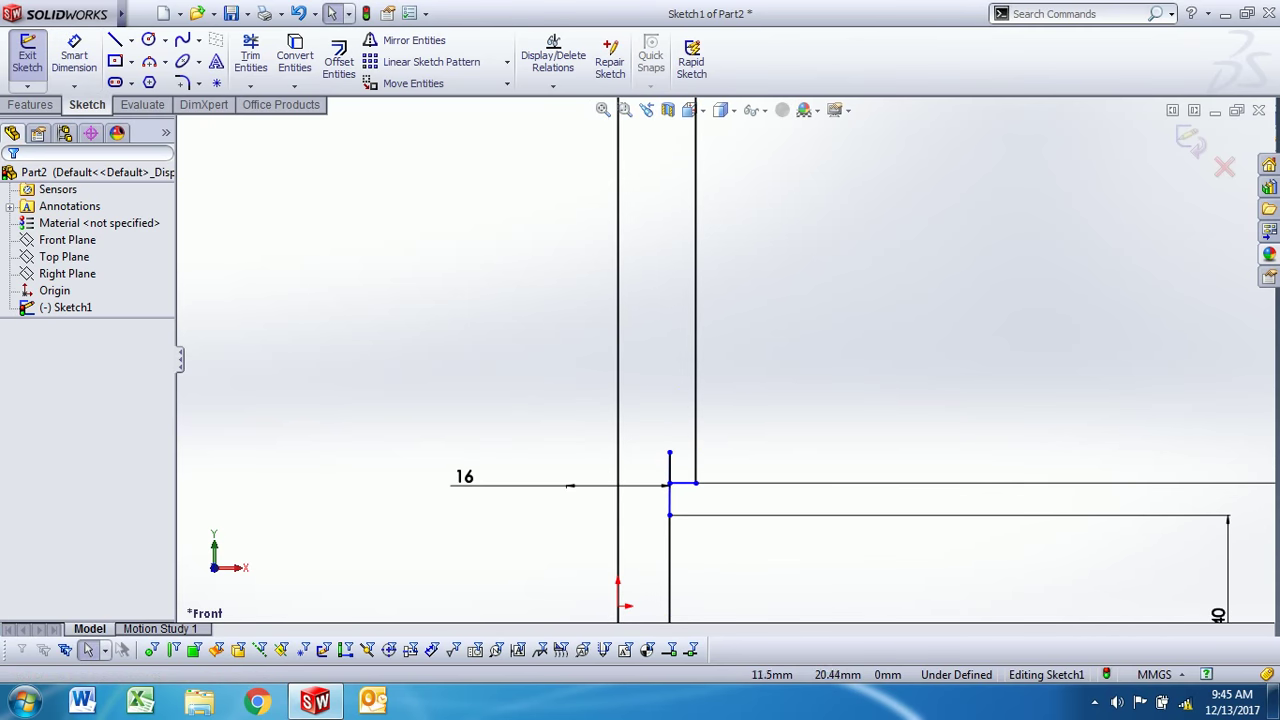
mouse_move(669, 470)
left_mouse_down()
mouse_move(672, 297)
mouse_move(691, 307)
left_mouse_up()
scroll(700, 380, "up", 1)
scroll(695, 321, "down", 2)
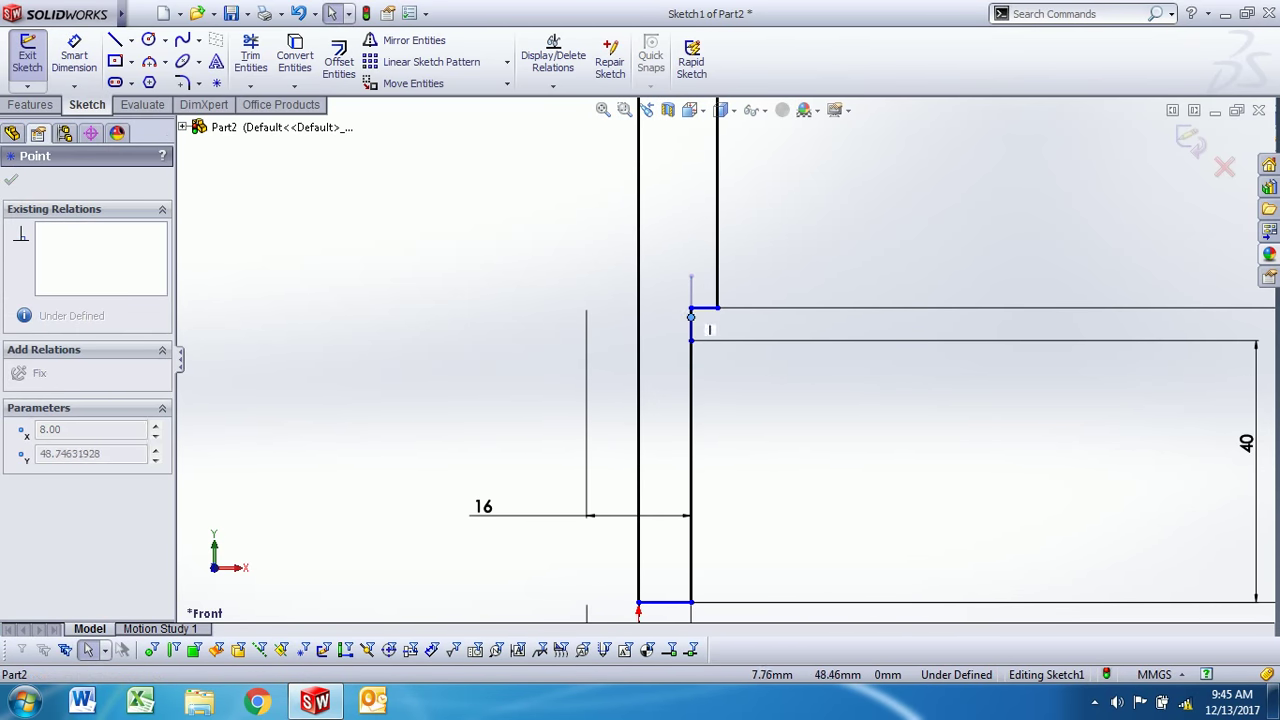
scroll(706, 360, "down", 3)
key("Escape")
scroll(710, 560, "up", 1)
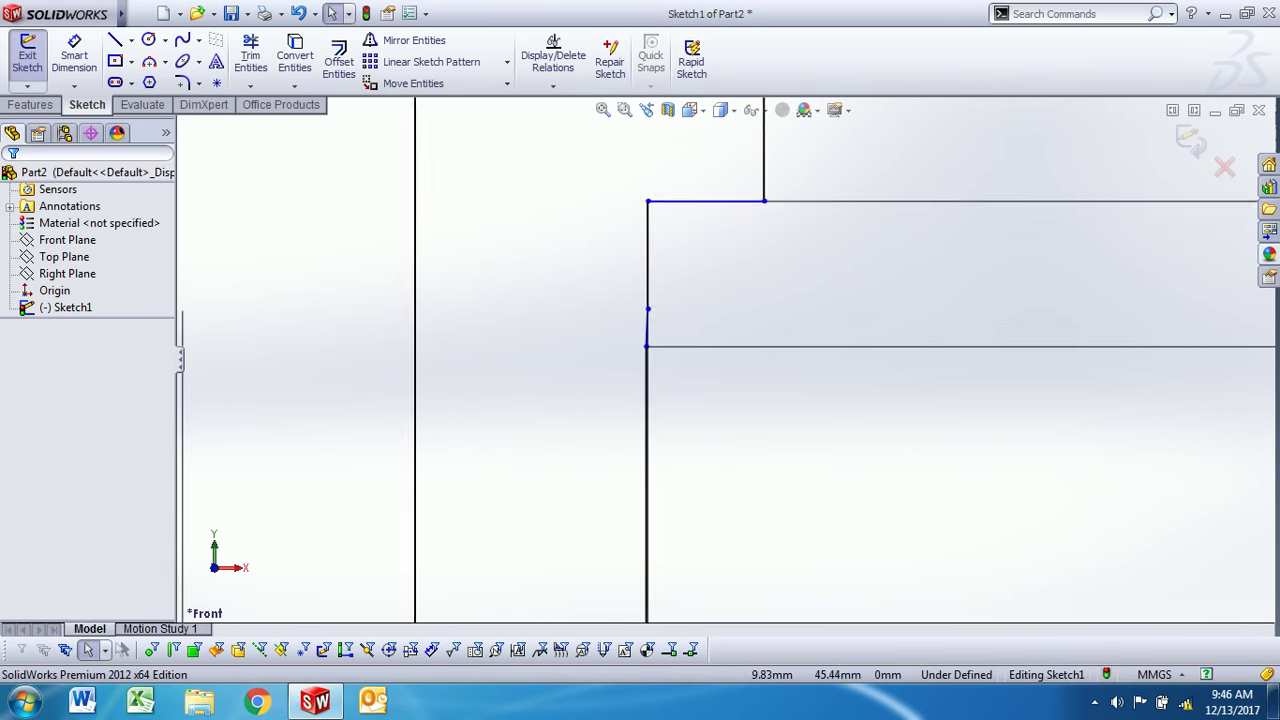
scroll(710, 560, "up", 2)
scroll(710, 560, "up", 3)
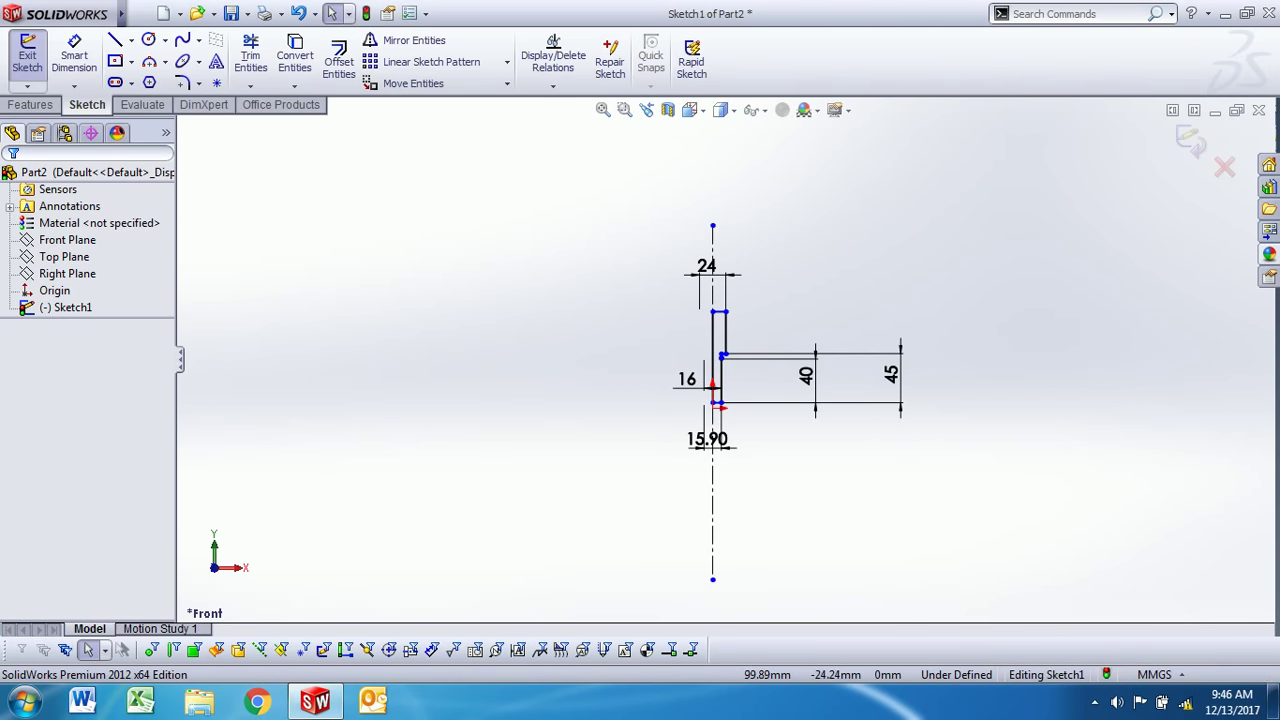
scroll(745, 440, "down", 2)
scroll(745, 440, "down", 3)
Step: Select and inspect the profile's vertical edge and the step's corner point
left_click(670, 450)
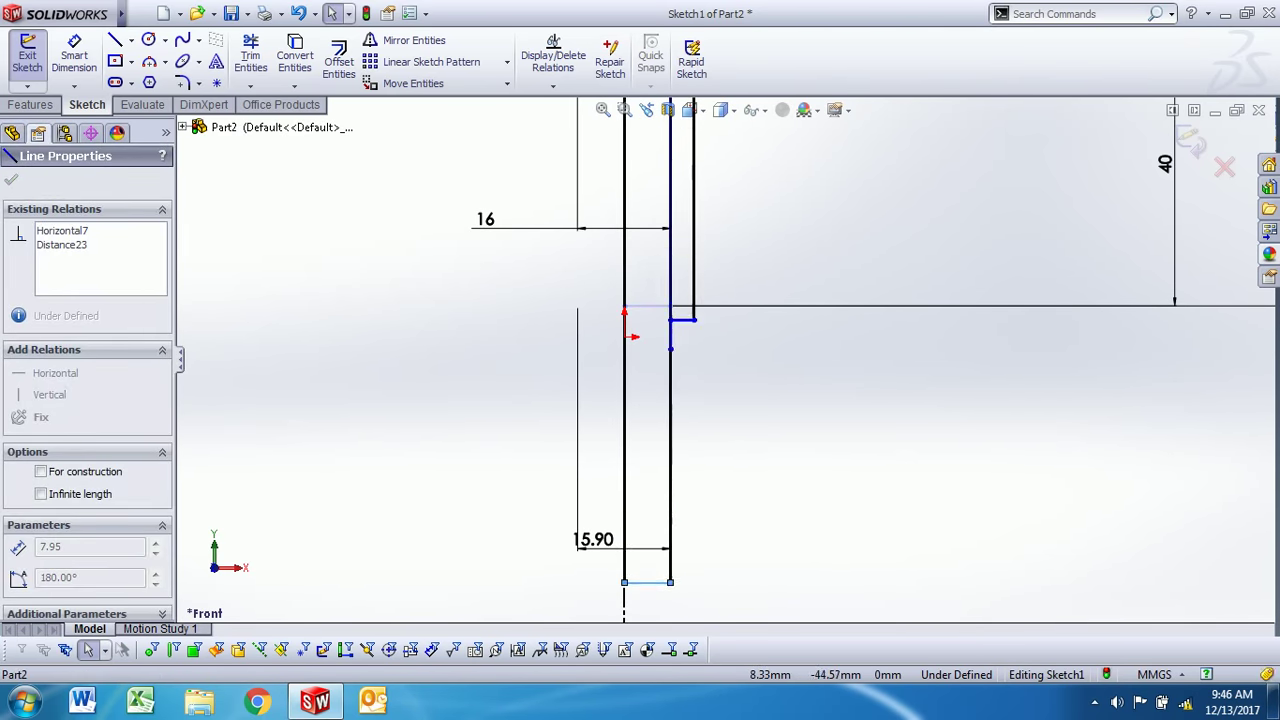
scroll(744, 400, "up", 2)
key("Escape")
scroll(744, 400, "down", 1)
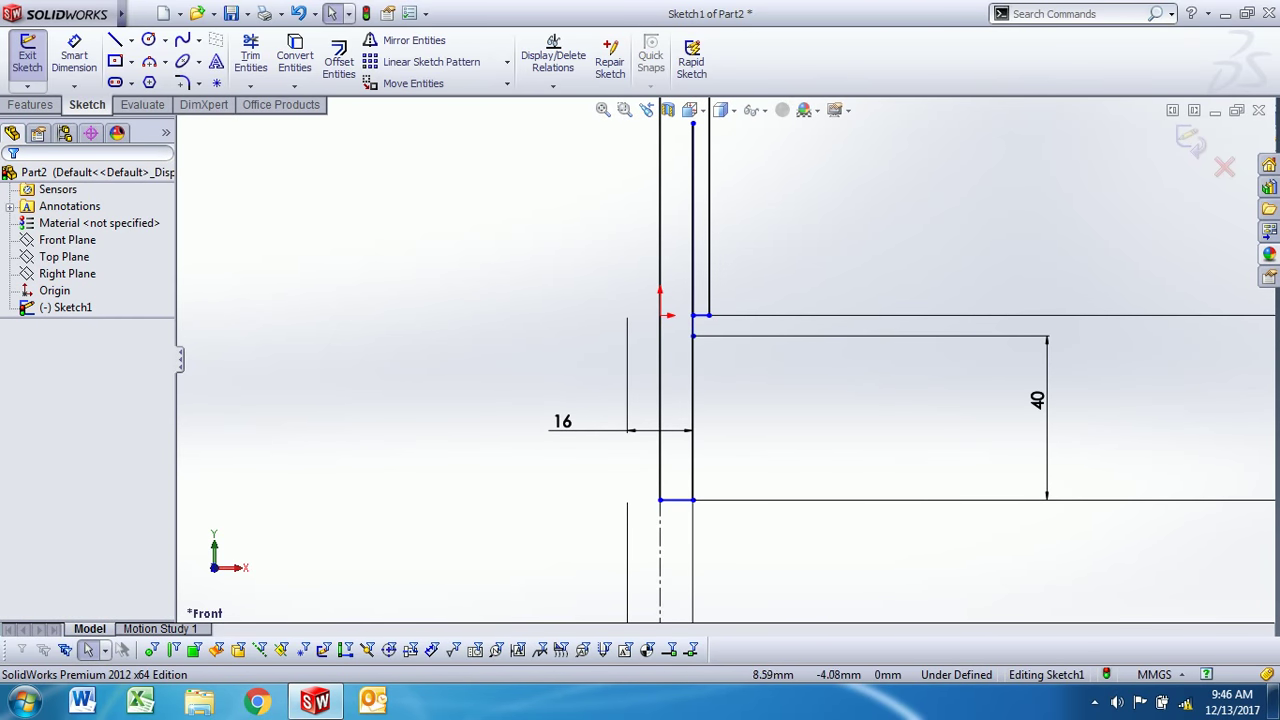
left_click(692, 400)
middle_click_drag(692, 400, 692, 530, "ctrl")
key("Escape")
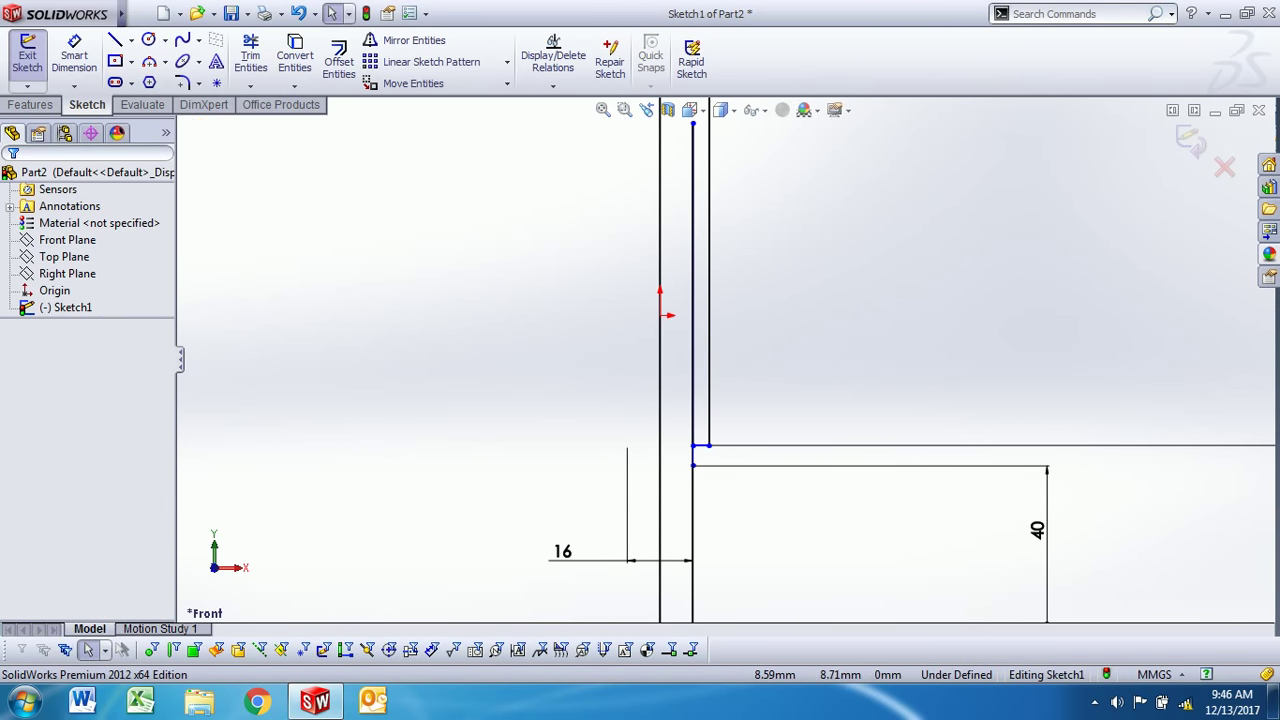
left_click(692, 373)
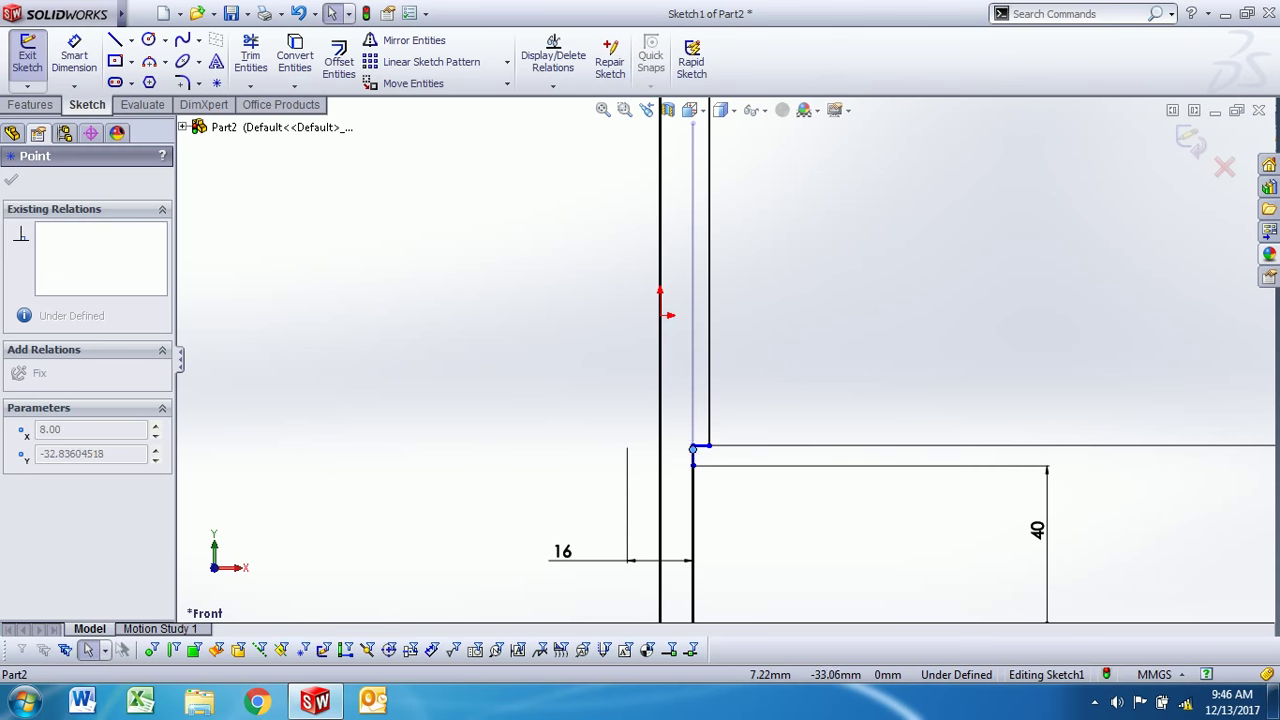
key("Escape")
scroll(728, 335, "up", 1)
scroll(728, 335, "up", 1)
scroll(728, 335, "up", 1)
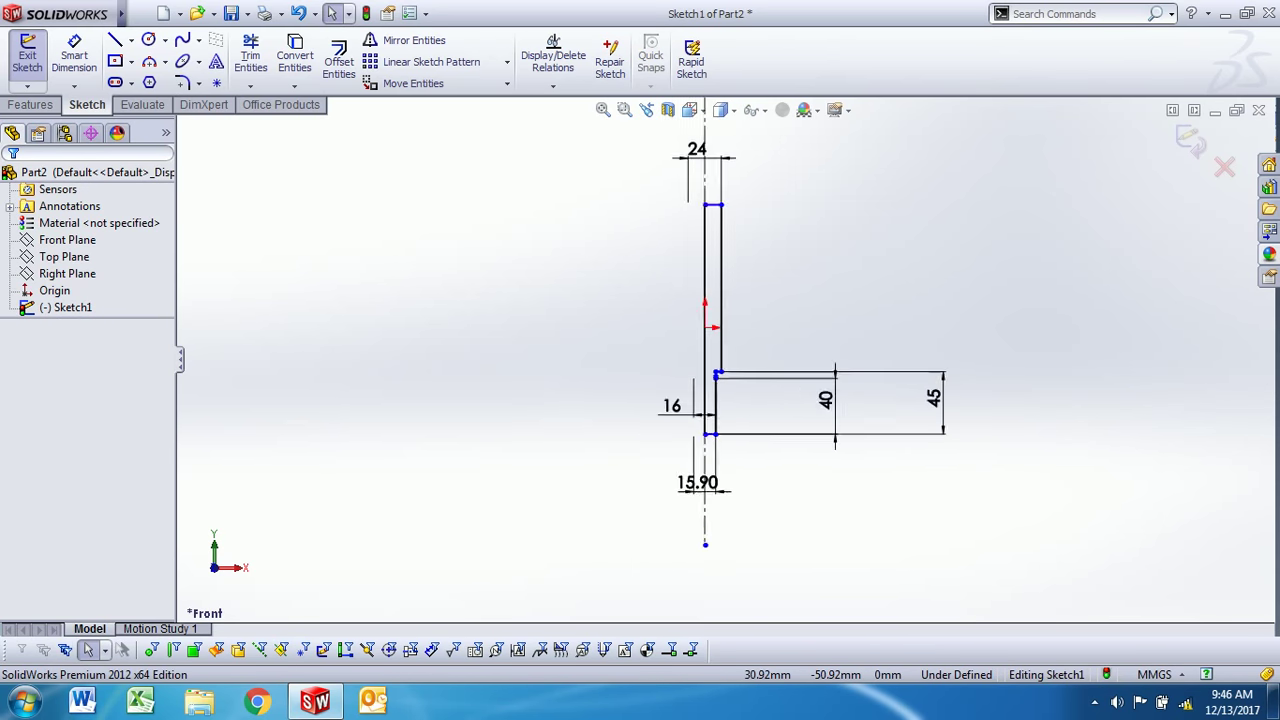
scroll(717, 360, "up", 1)
Step: Draw a horizontal construction centerline through the origin across the profile
left_click(130, 40)
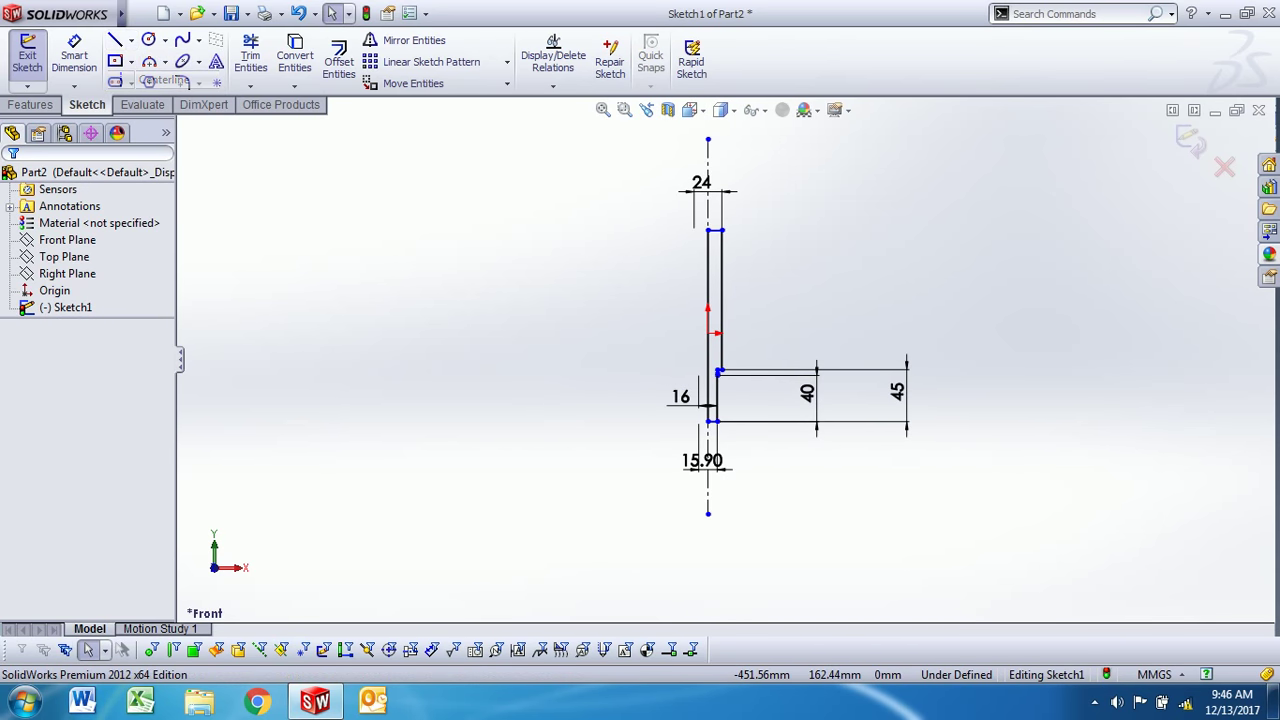
left_click(165, 73)
left_click(519, 332)
left_click(857, 332)
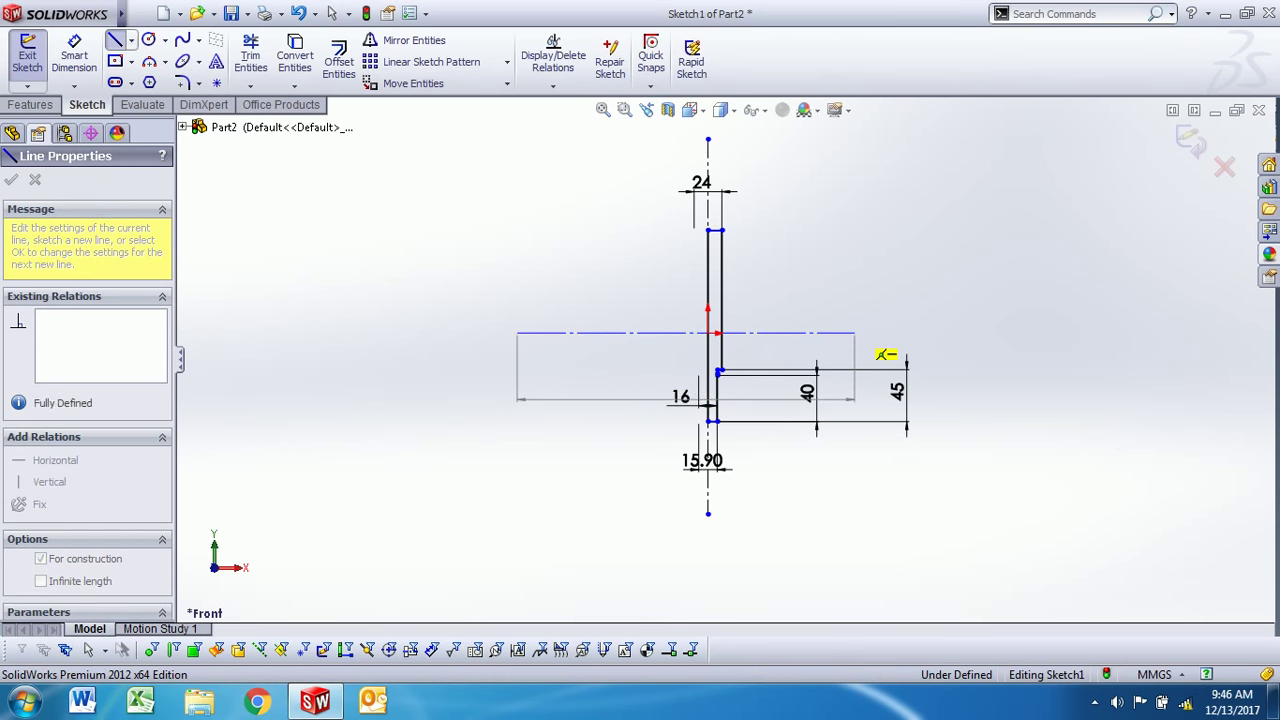
key("Escape")
Step: Make the profile's top and bottom edges symmetric about the horizontal centerline
scroll(736, 381, "down", 5)
scroll(670, 383, "down", 2)
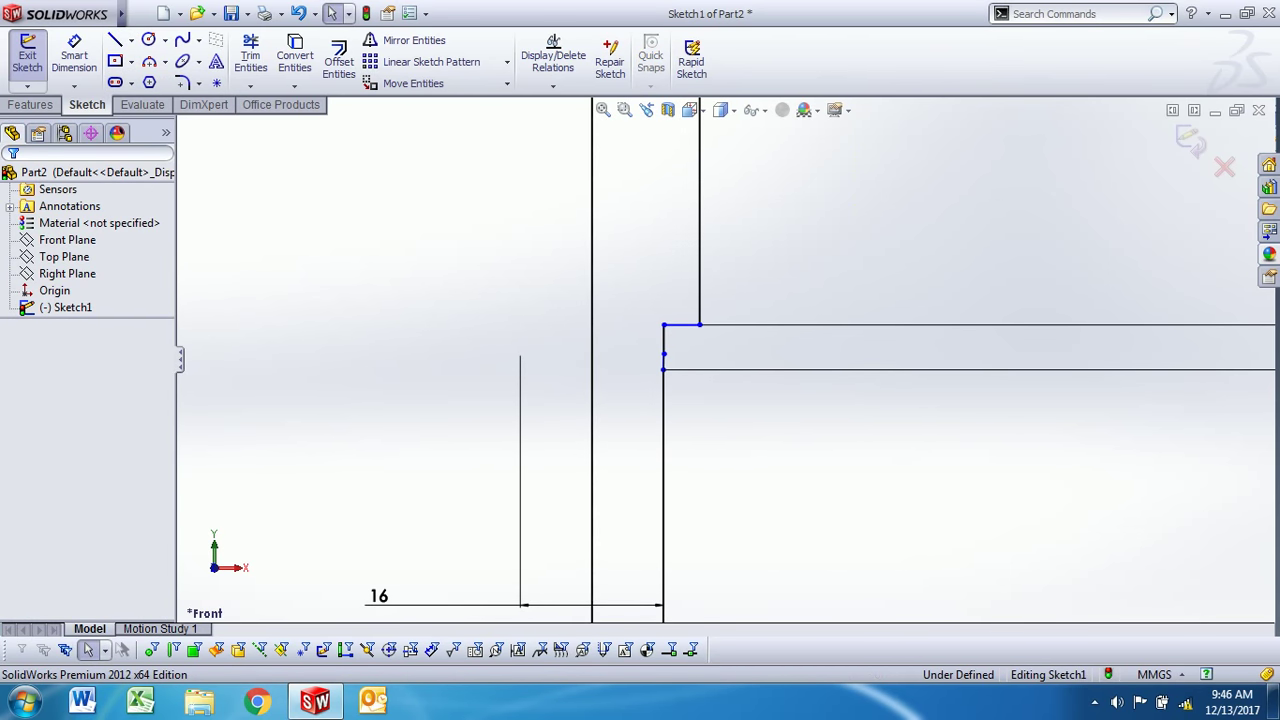
scroll(700, 360, "up", 2)
left_click(700, 334)
scroll(700, 360, "up", 3)
left_click(800, 307, "ctrl")
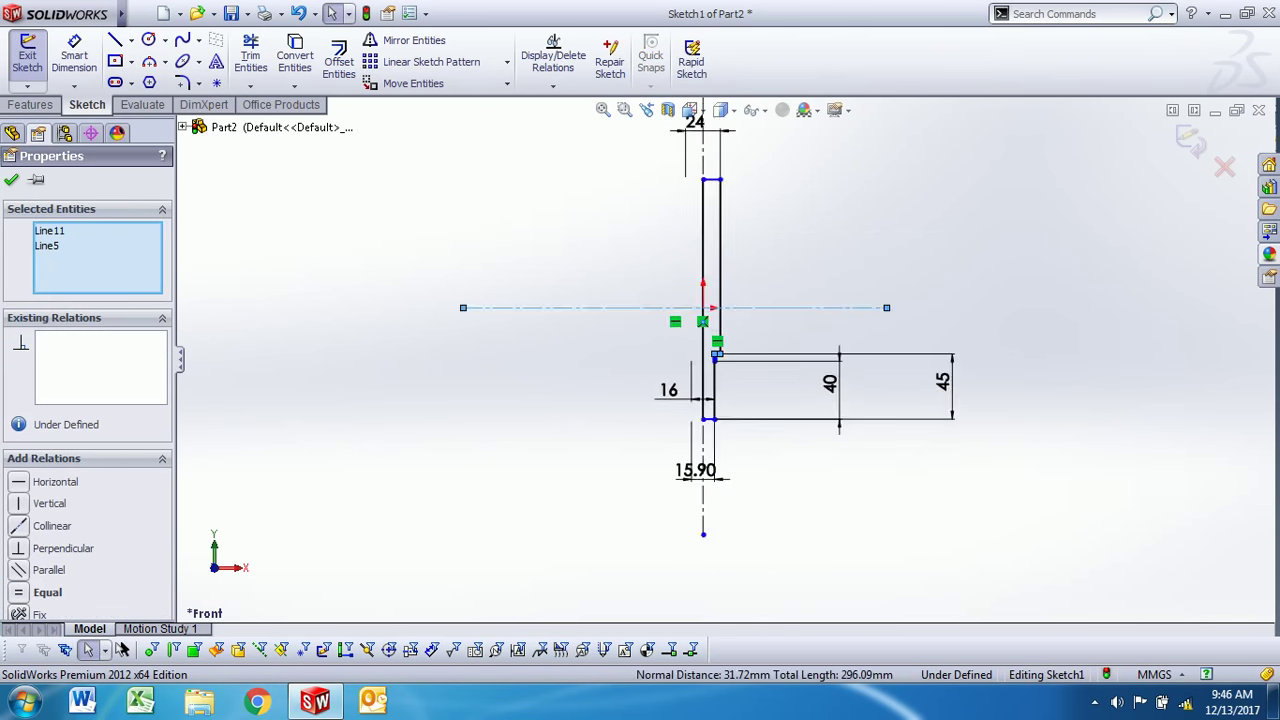
scroll(767, 135, "down", 5)
left_click(616, 450, "ctrl")
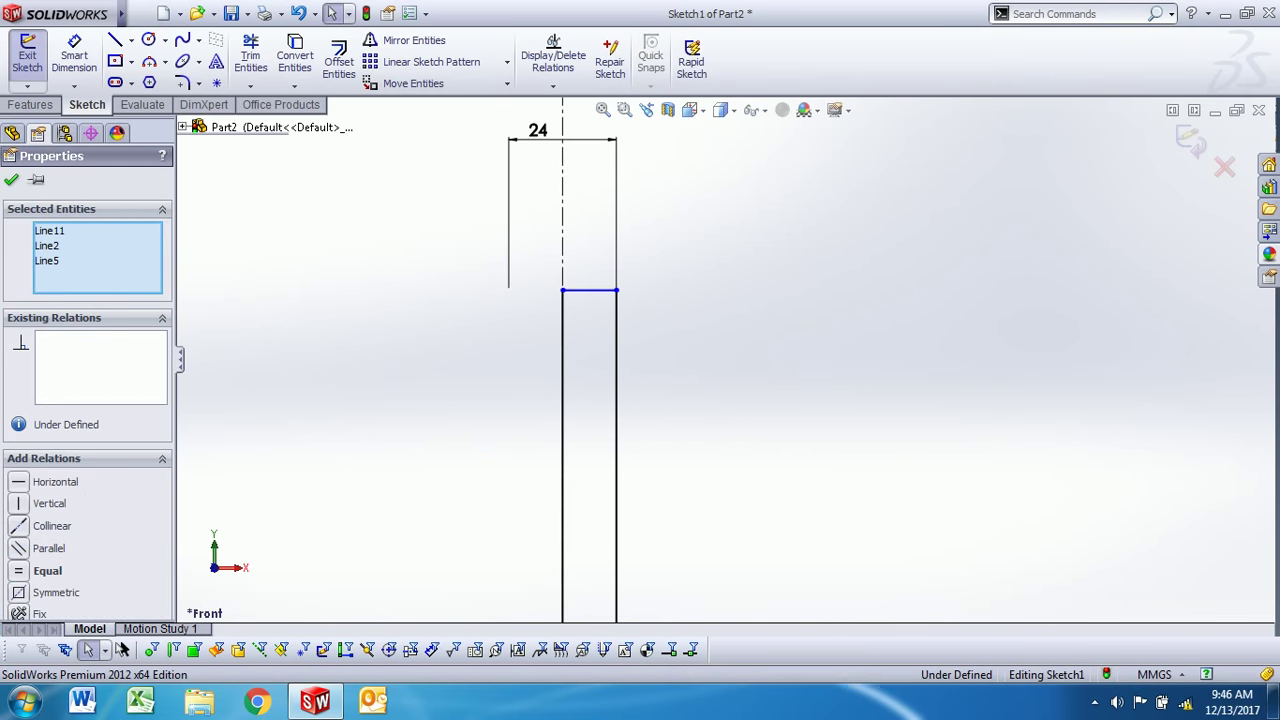
left_click(47, 592)
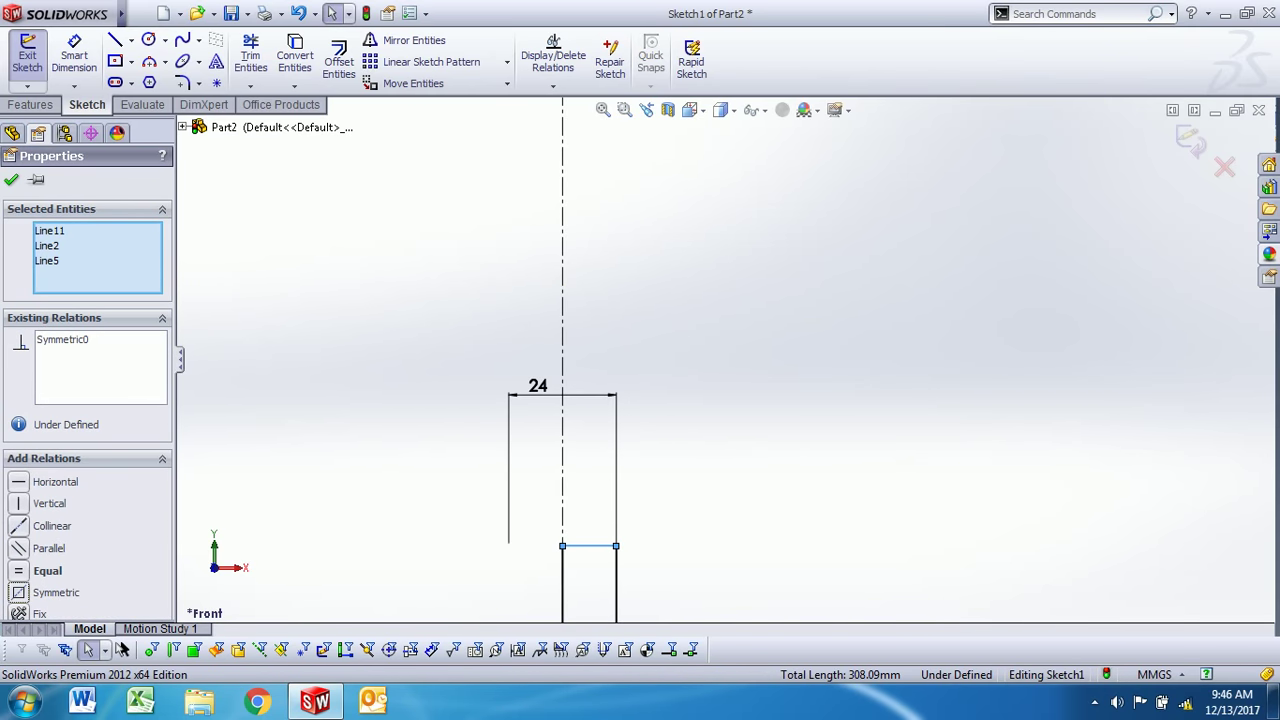
key("Return")
Step: Add a vertical dimension to the right edge of the head, keeping its value
key("f")
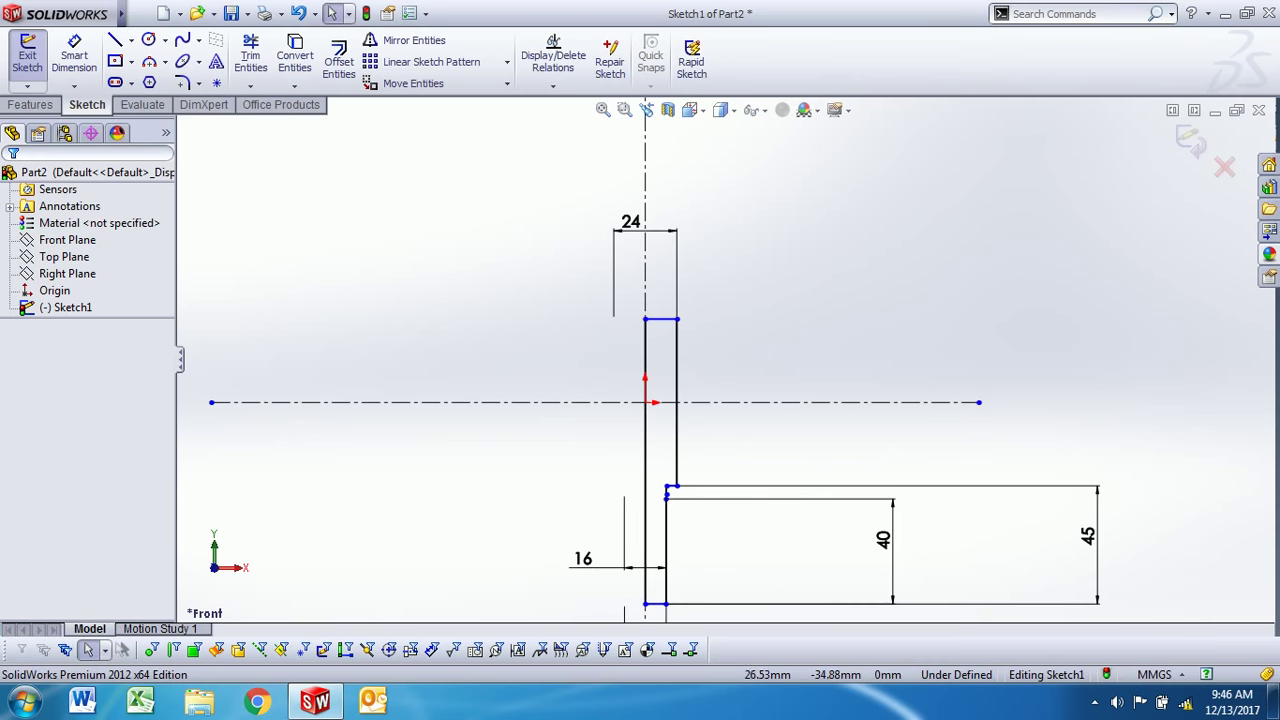
left_click(74, 55)
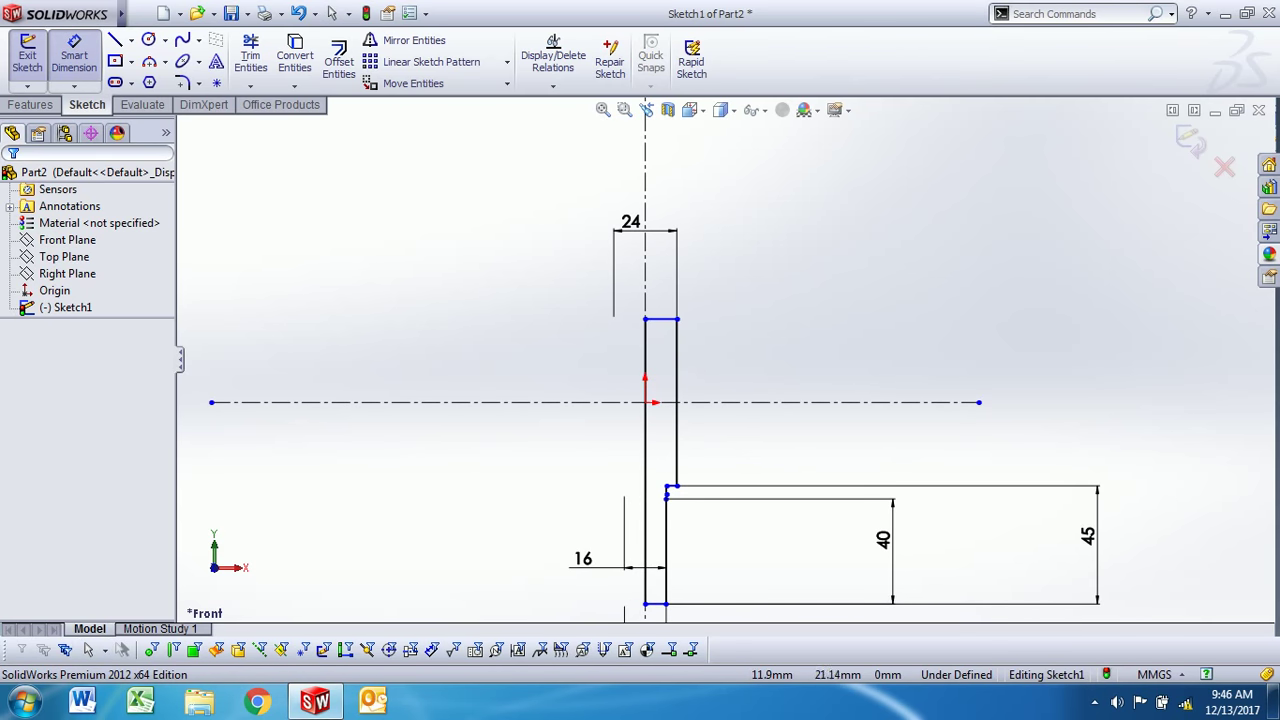
left_click(677, 400)
left_click(733, 372)
key("Return")
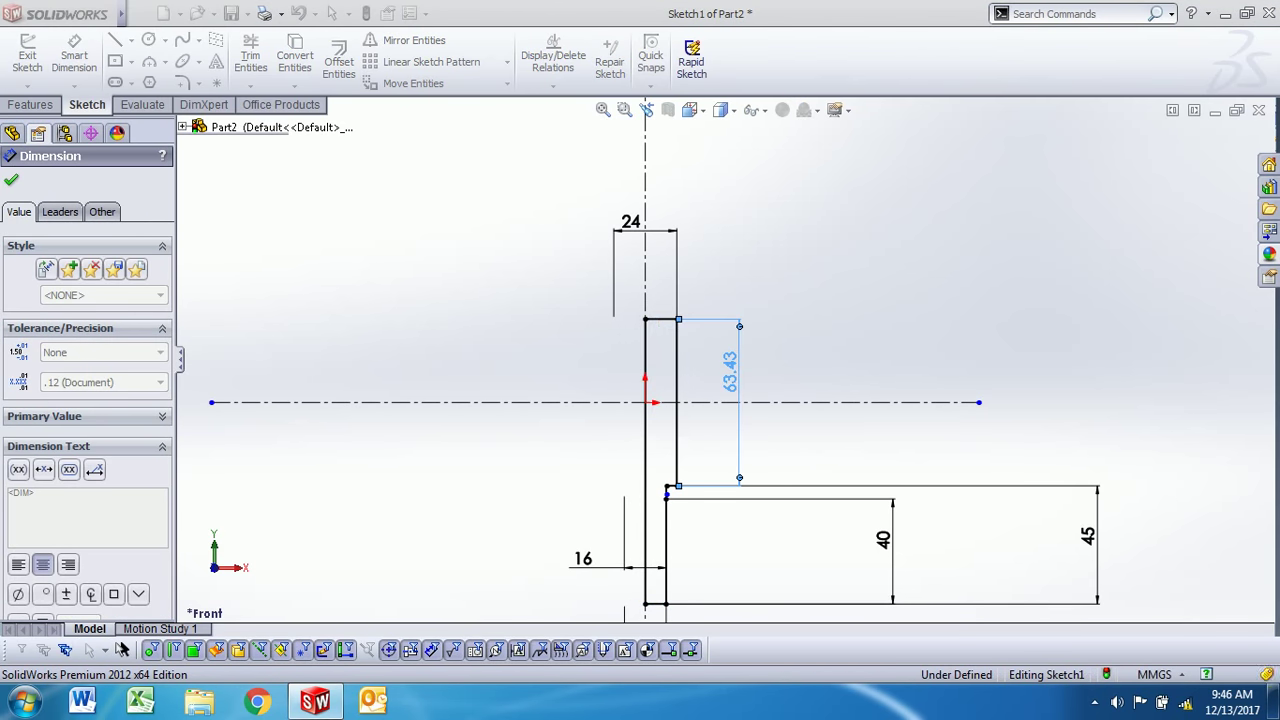
scroll(675, 605, "down", 3)
scroll(675, 605, "down", 3)
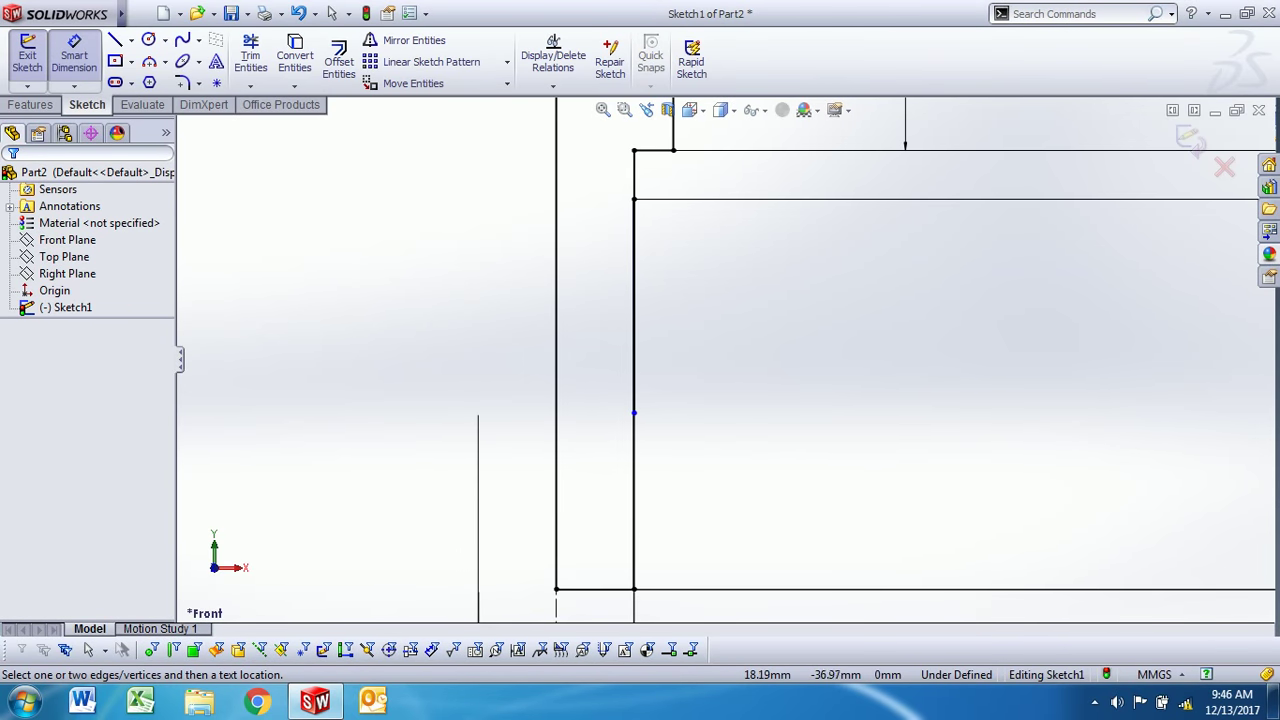
scroll(600, 500, "up", 3)
scroll(600, 500, "down", 3)
key("Escape")
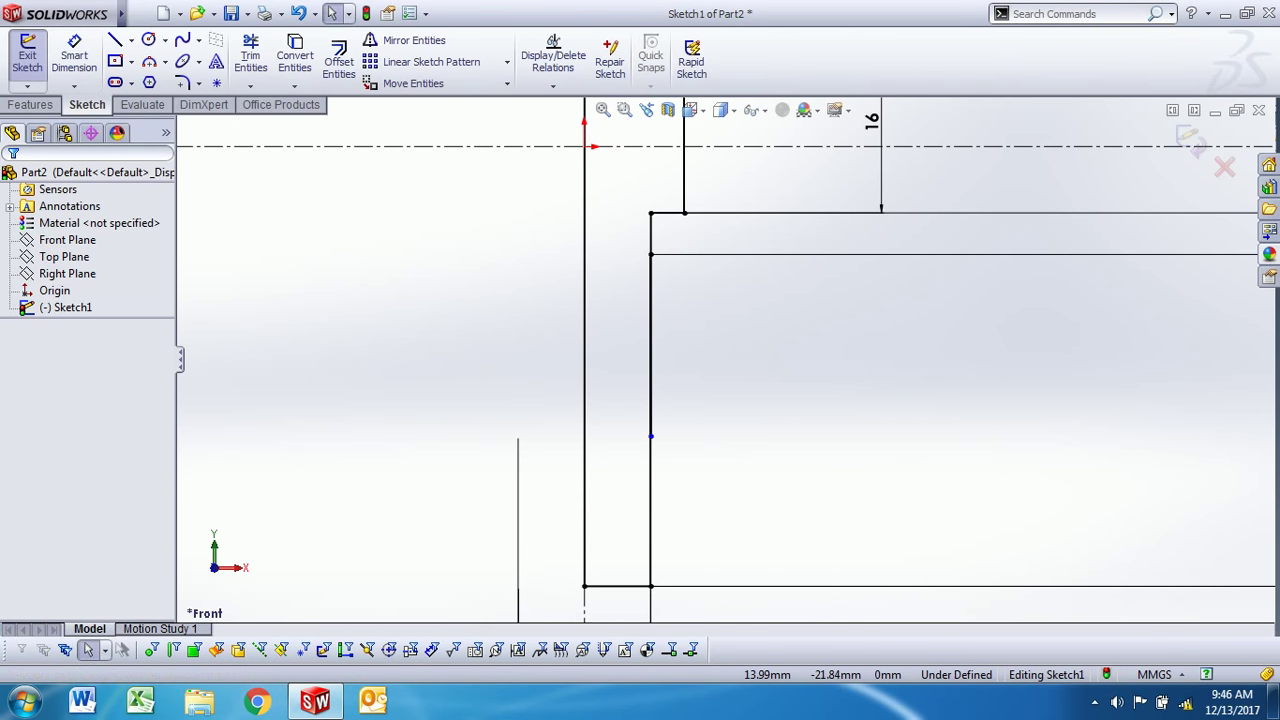
Step: Move the selected point on the vertical line to X = 16
scroll(684, 296, "down", 1)
left_click(635, 476)
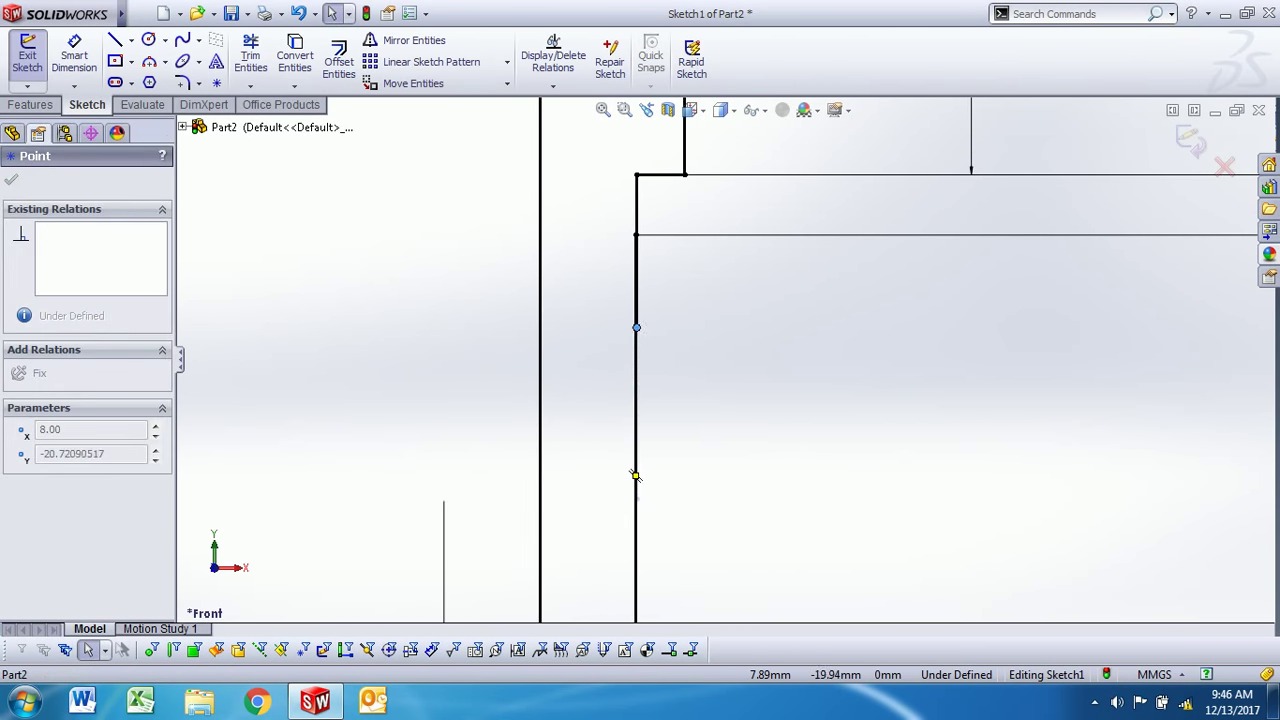
double_click(90, 429)
type("16")
key("Return")
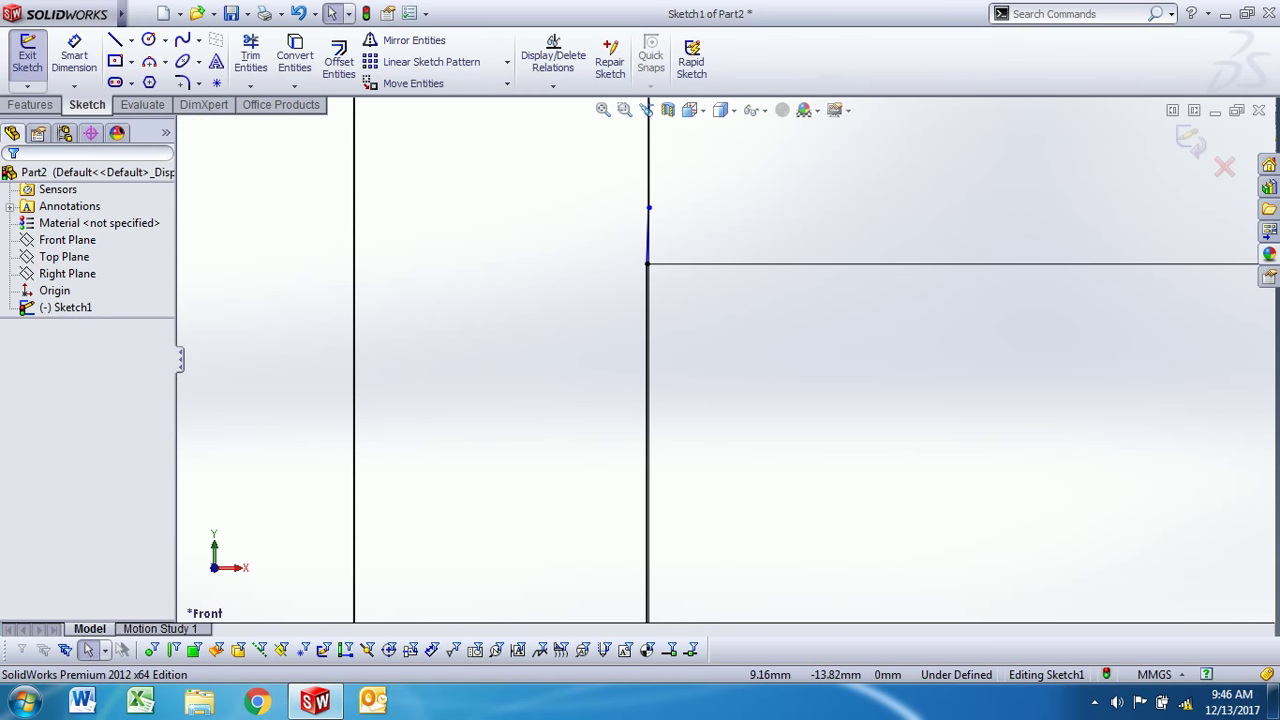
Step: Add the 1.54 dimension at the corner point
scroll(749, 241, "down", 2)
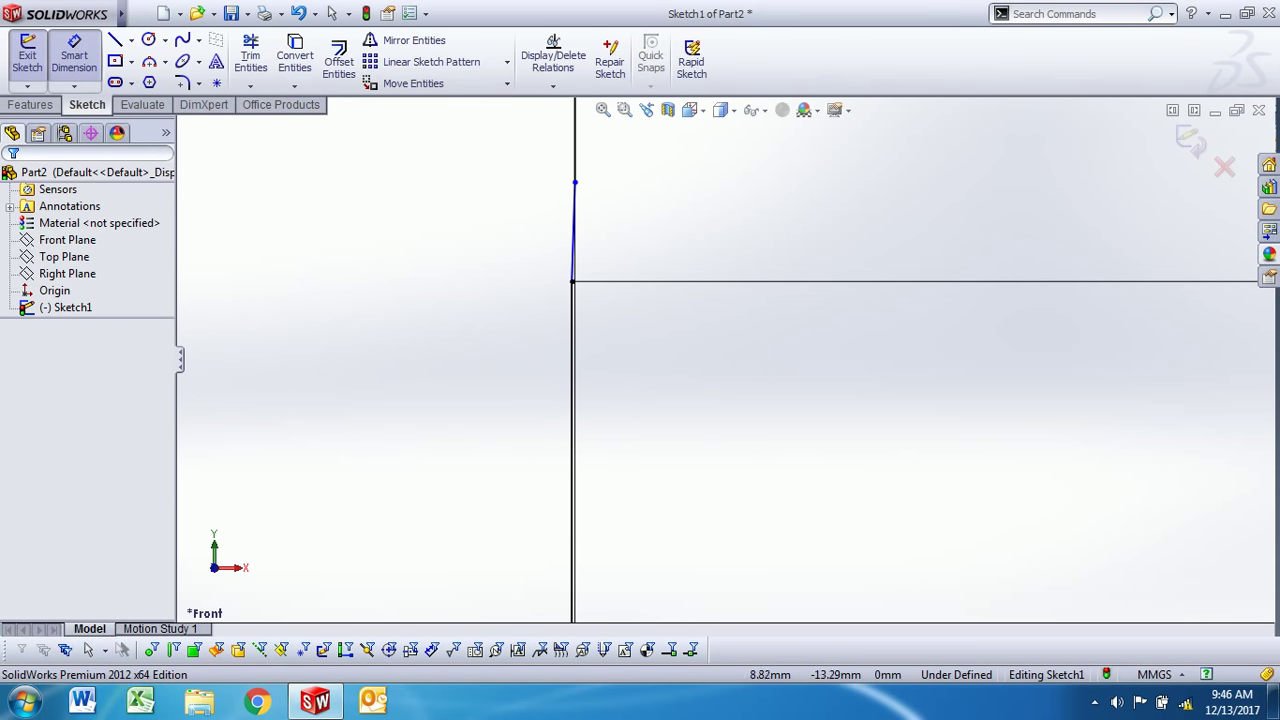
left_click(572, 281)
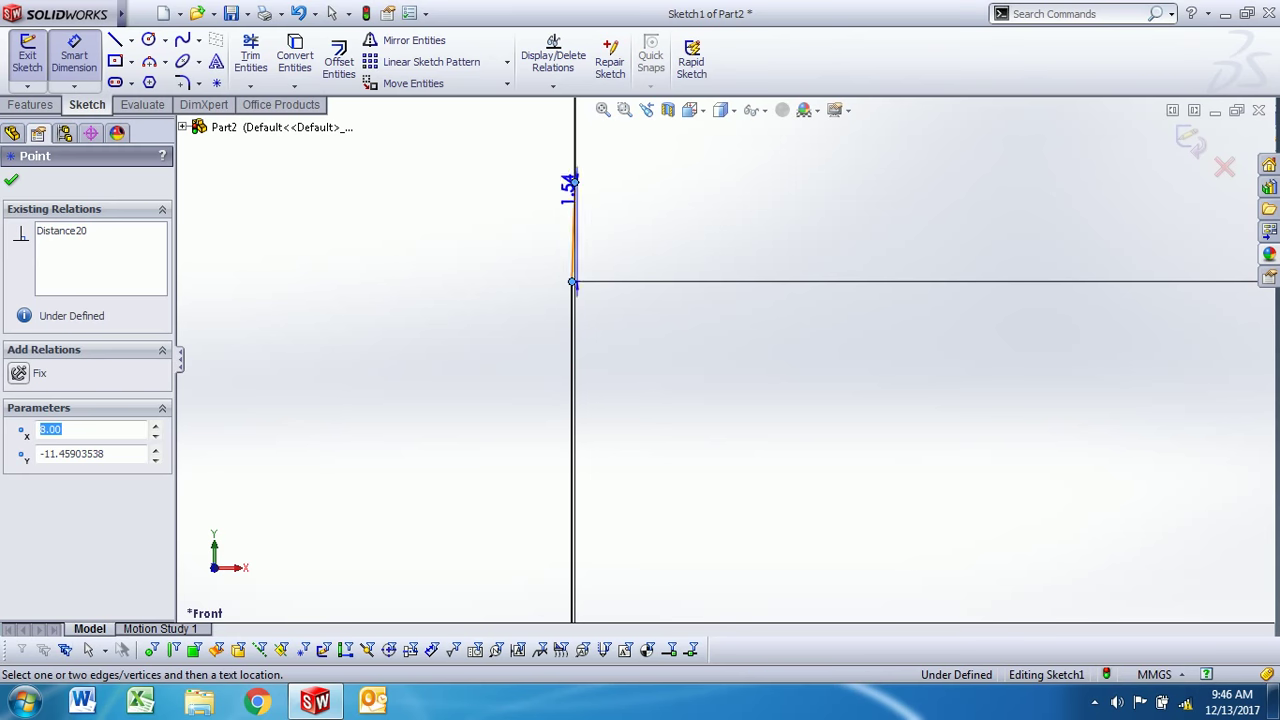
left_click(805, 262)
key("Return")
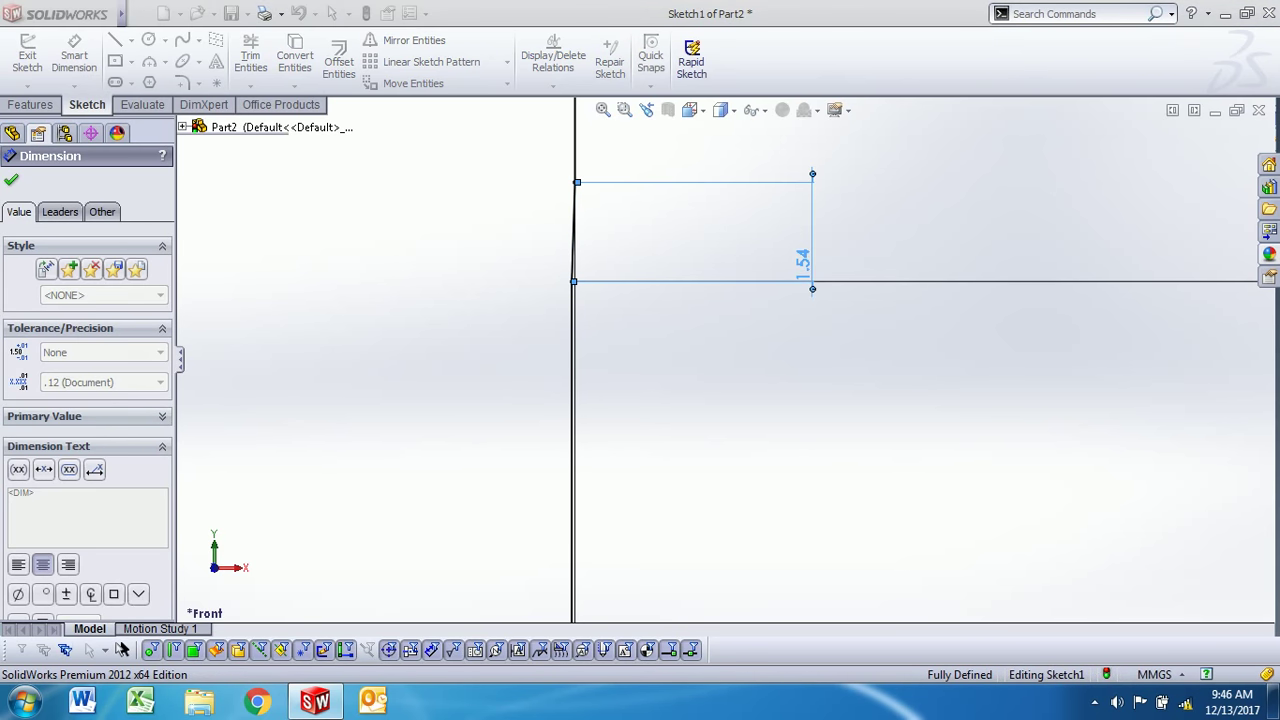
scroll(745, 370, "down", 2)
scroll(745, 370, "down", 2)
scroll(745, 370, "down", 2)
key("Escape")
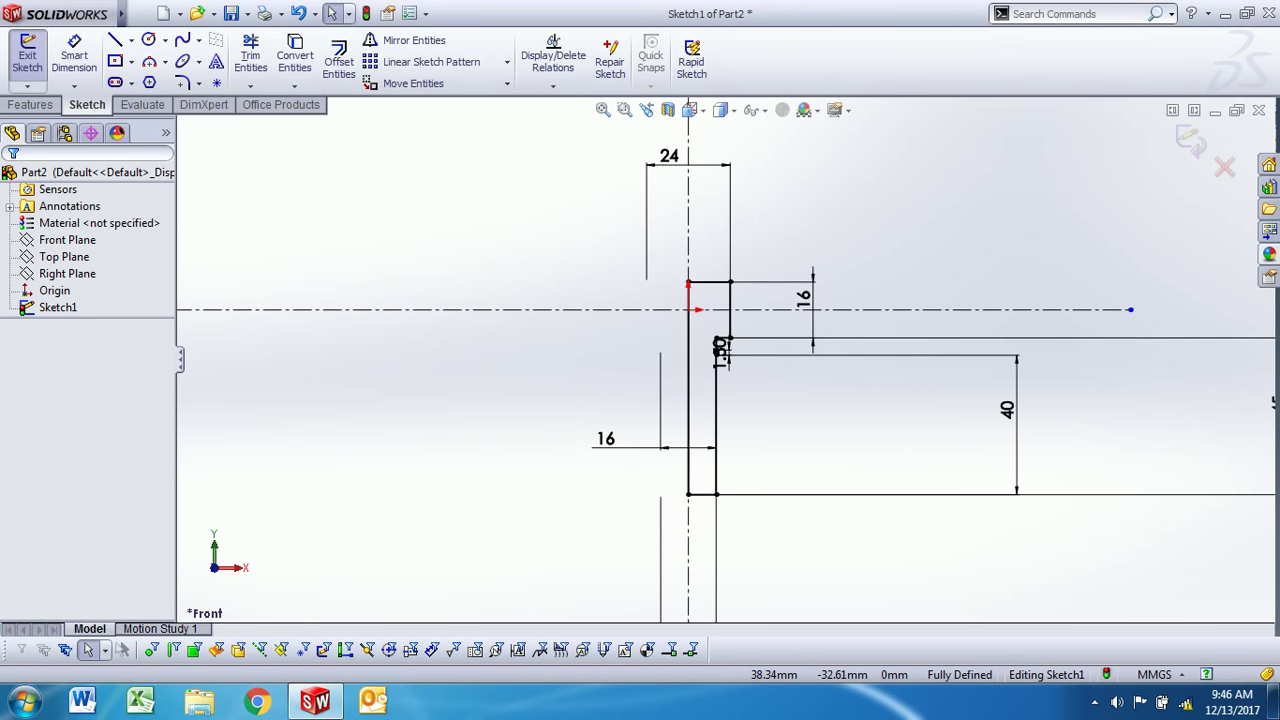
Step: Change the 40 shank dimension to 42 and exit the fully defined sketch
scroll(470, 285, "down", 1)
scroll(470, 285, "down", 1)
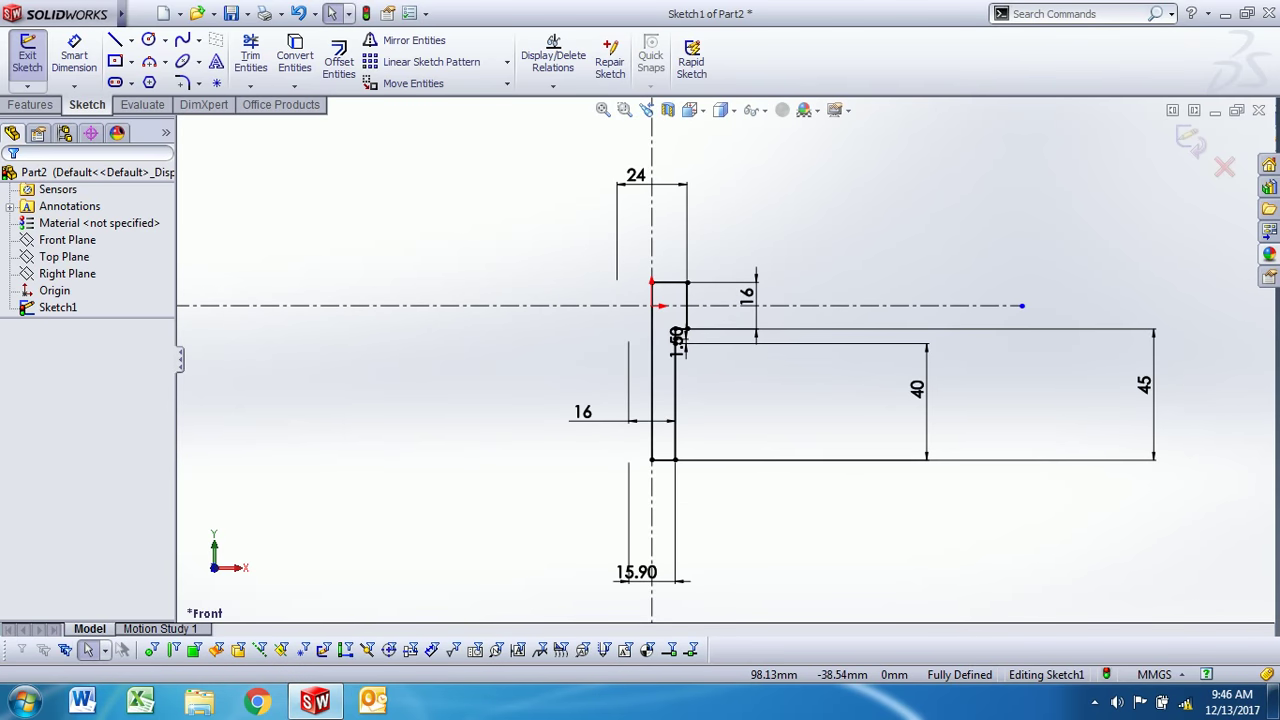
scroll(989, 432, "up", 3)
double_click(871, 357)
type("42")
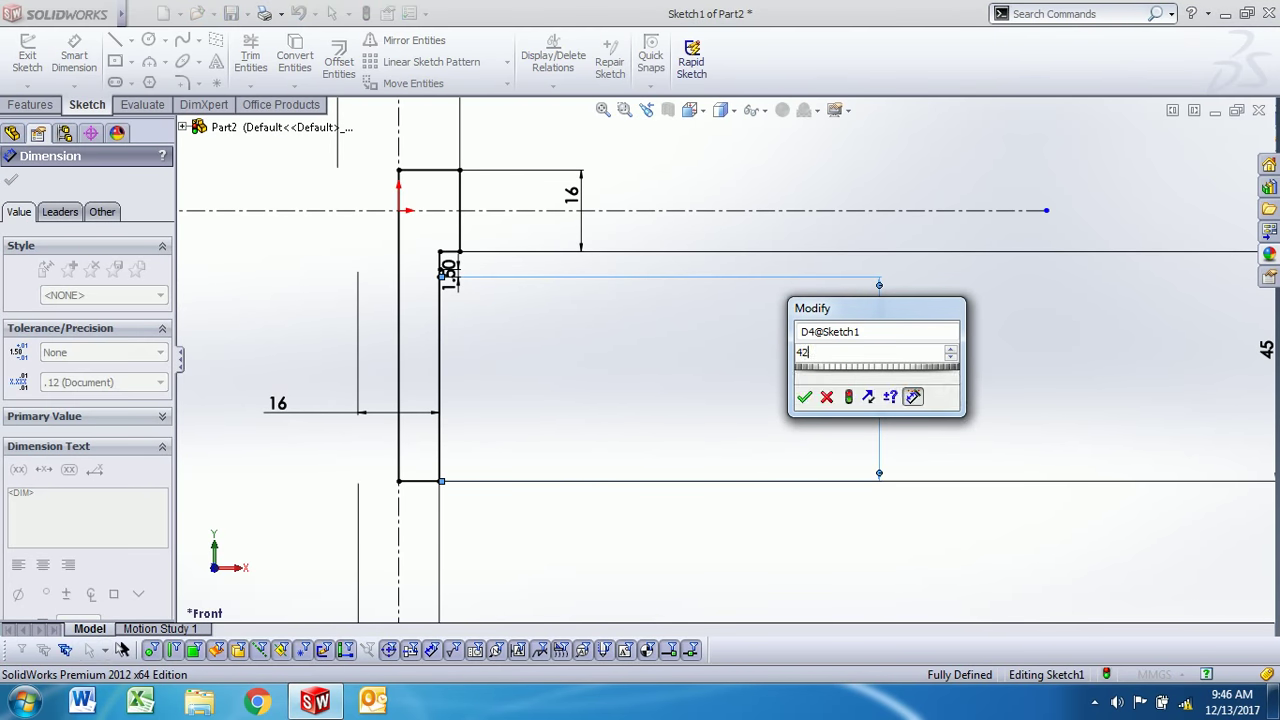
key("Return")
key("Escape")
scroll(530, 350, "up", 2)
scroll(530, 350, "down", 2)
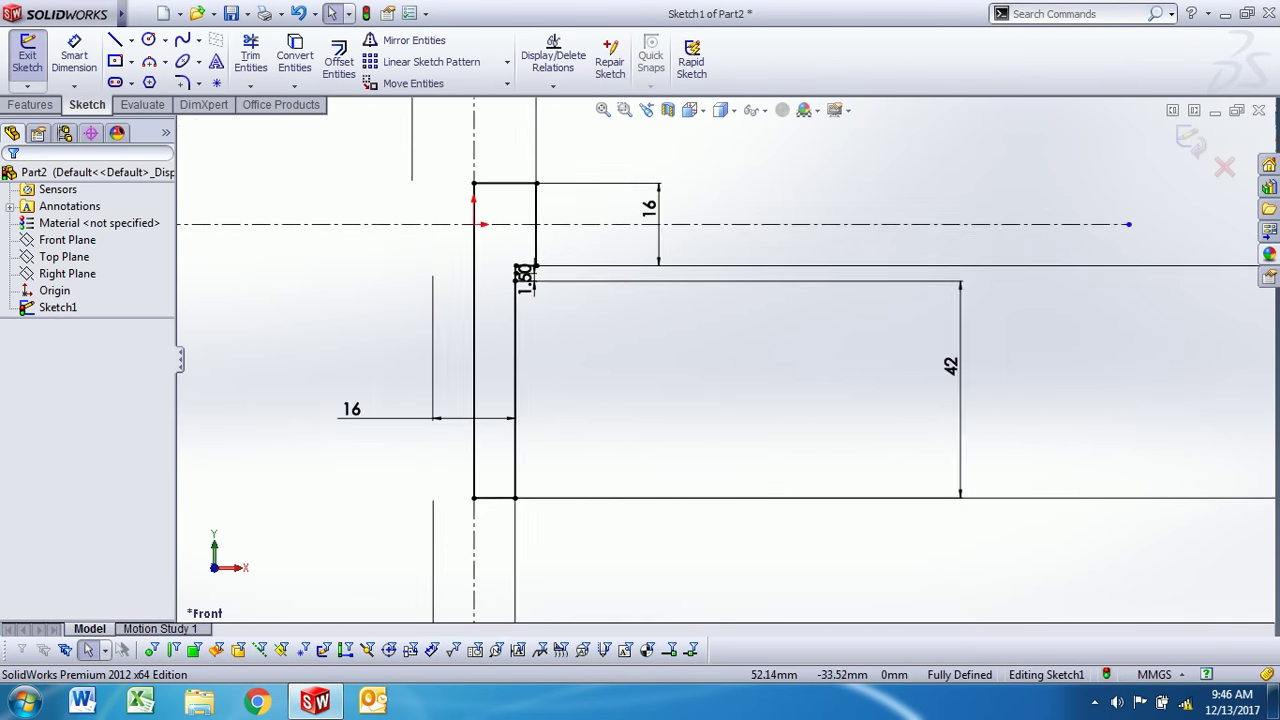
scroll(723, 359, "down", 3)
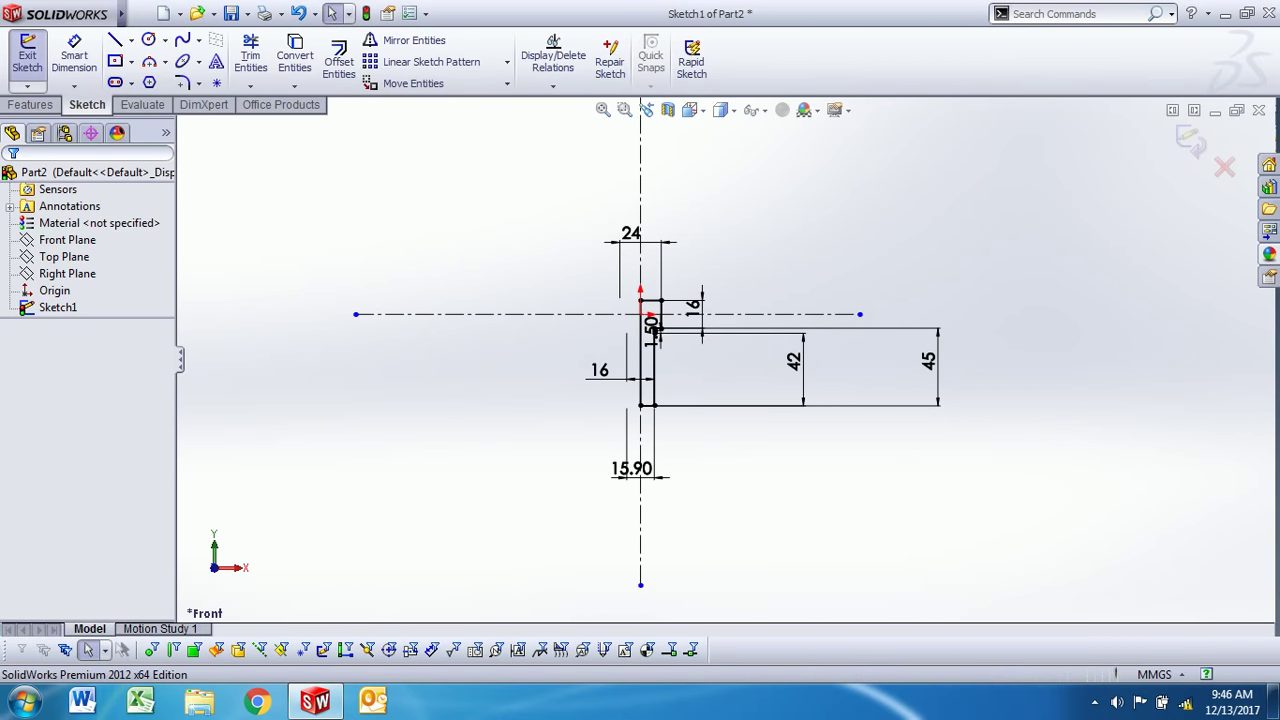
left_click(27, 55)
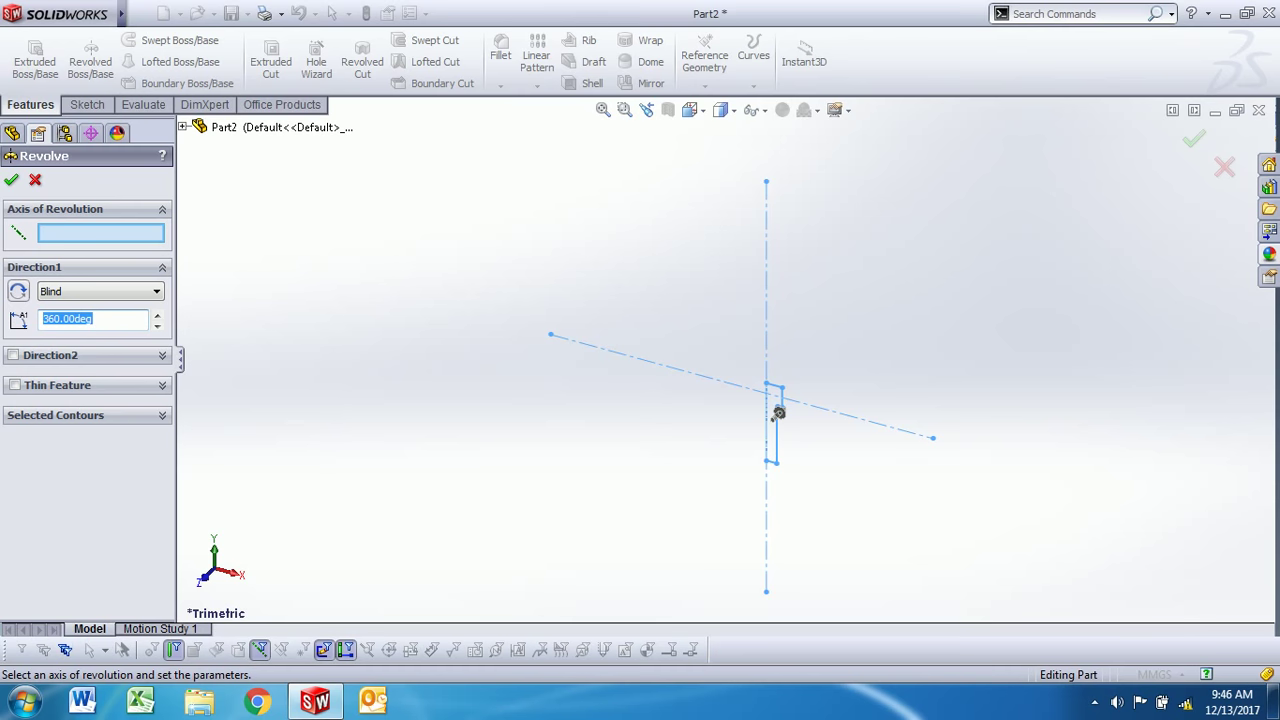
Step: Revolve the profile 360° about the vertical centerline into the solid screw body
left_click(766, 426)
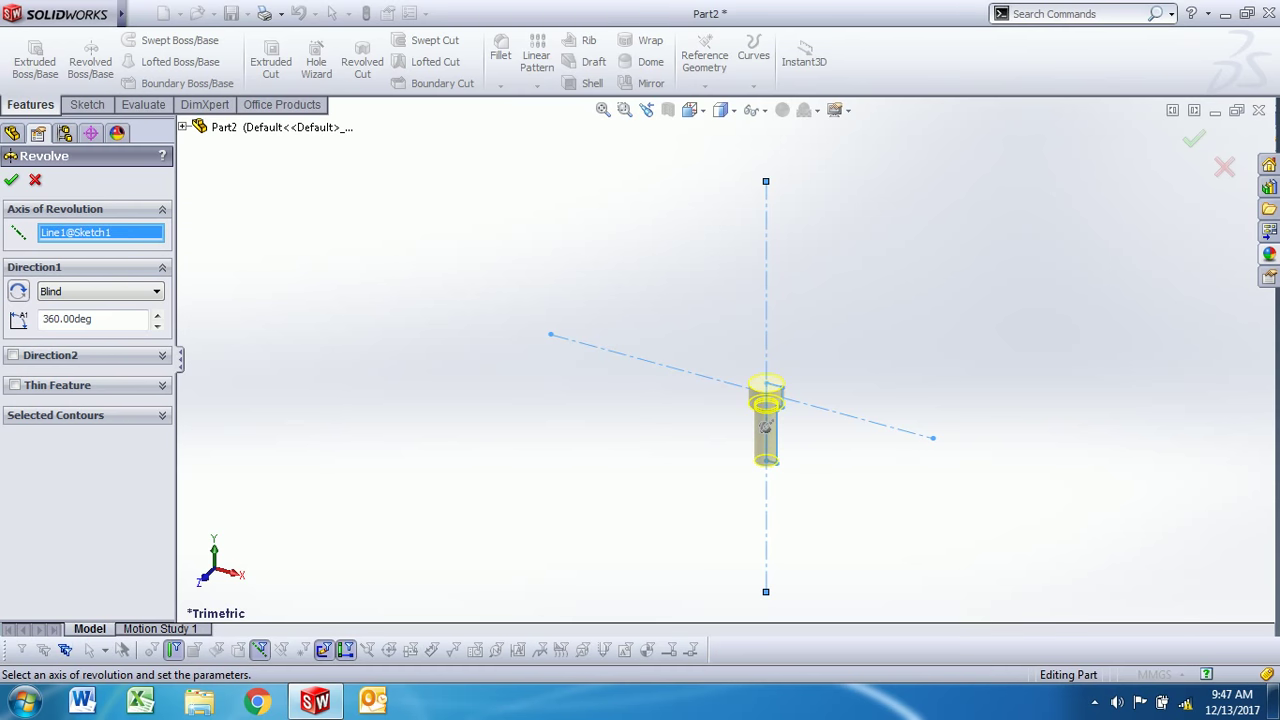
left_click(11, 179)
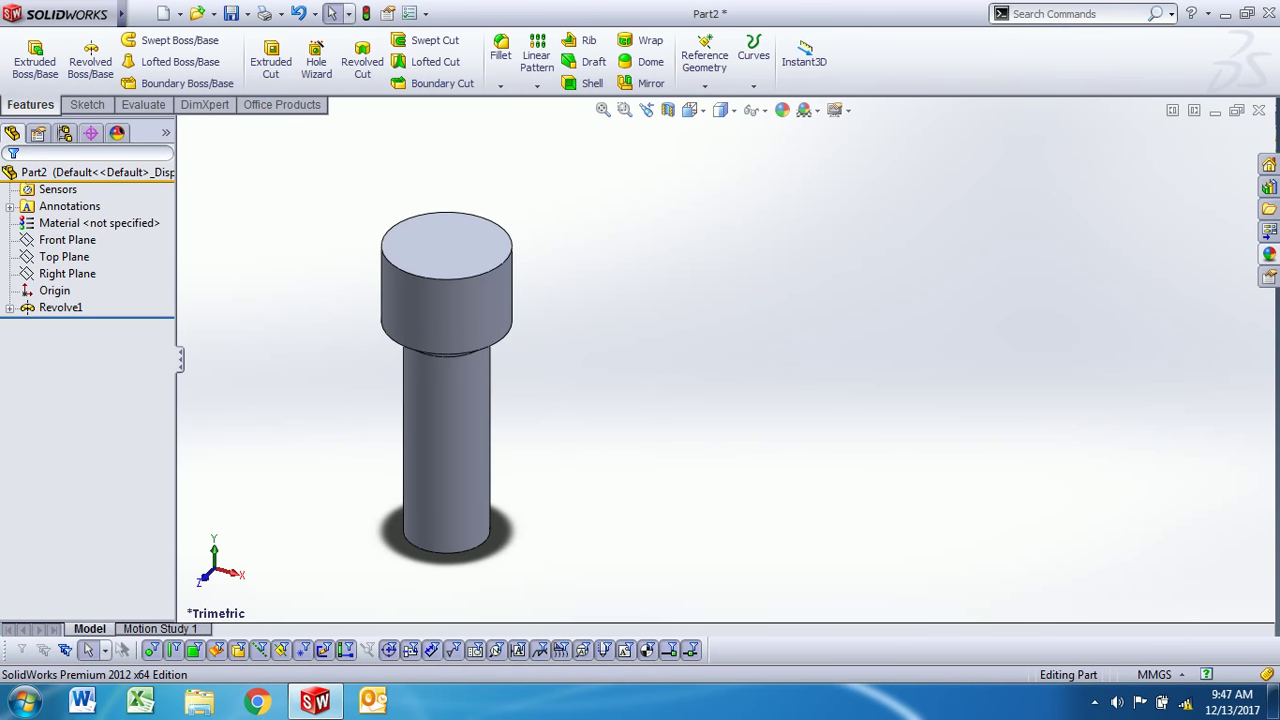
scroll(736, 520, "down", 5)
Step: Start a sketch on the head's top face and view it Normal To
left_click(458, 257)
right_click(430, 262)
left_click(442, 211)
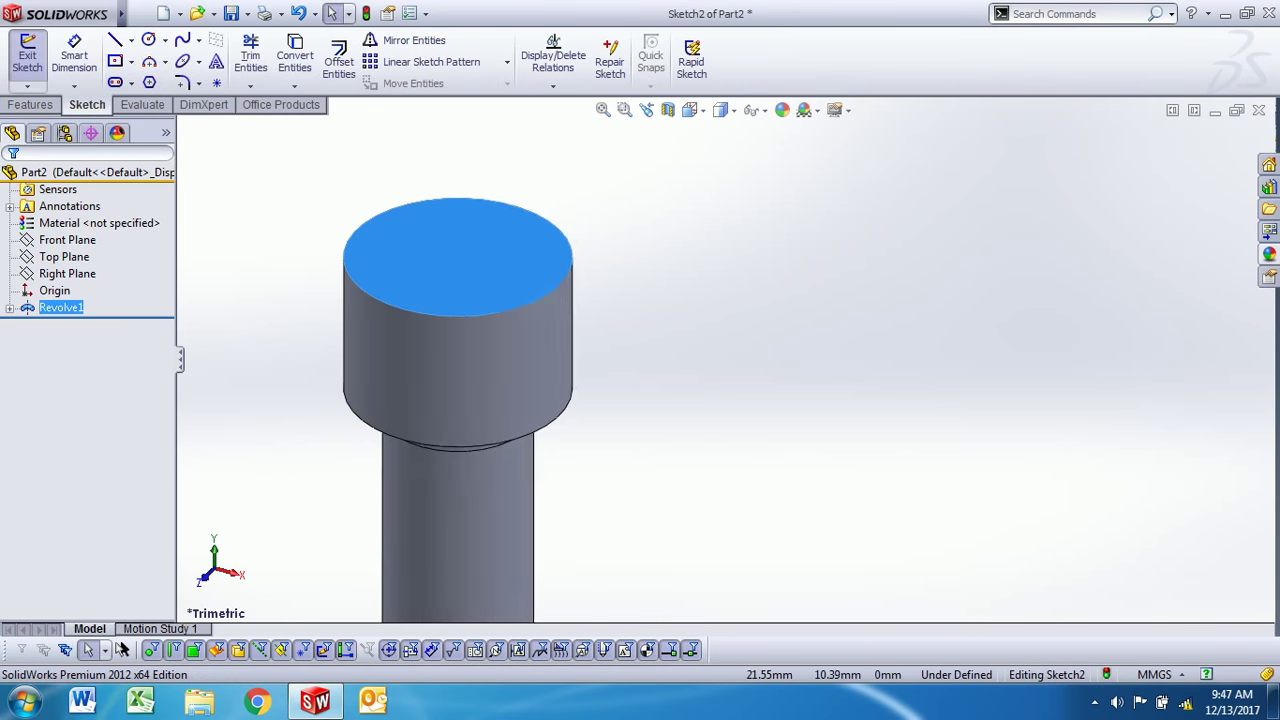
left_click(689, 110)
left_click(786, 180)
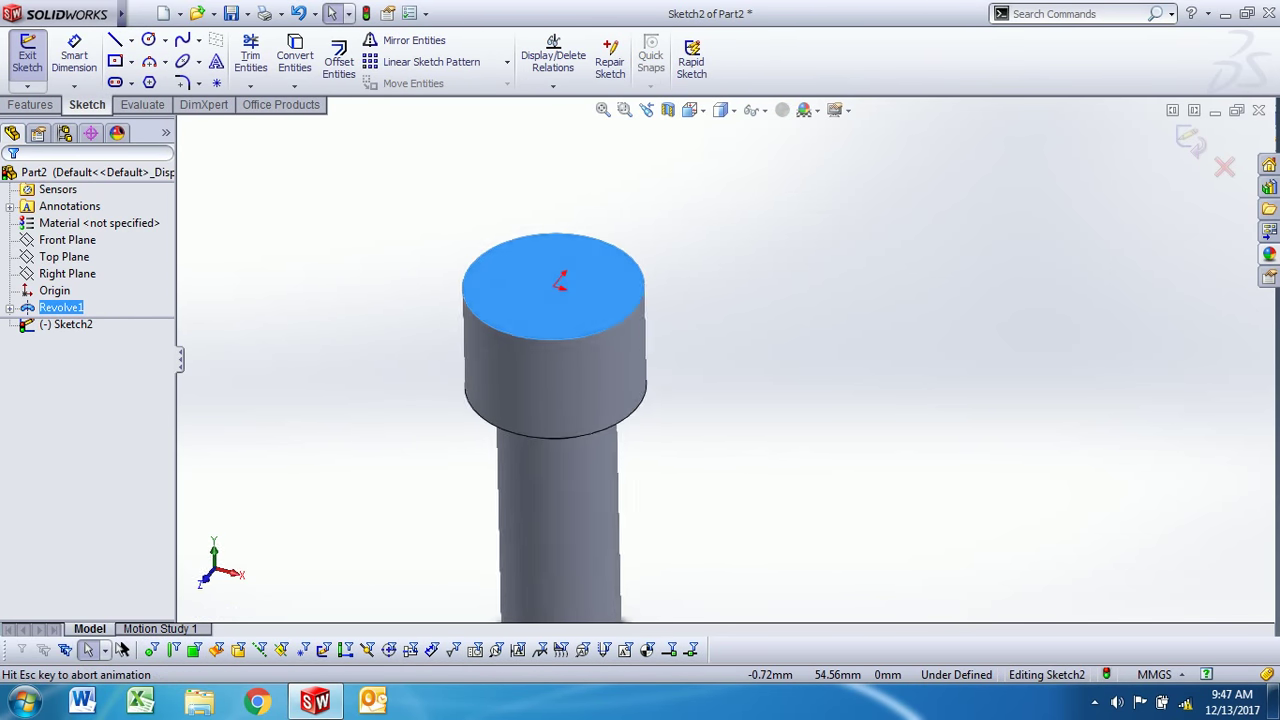
key("Escape")
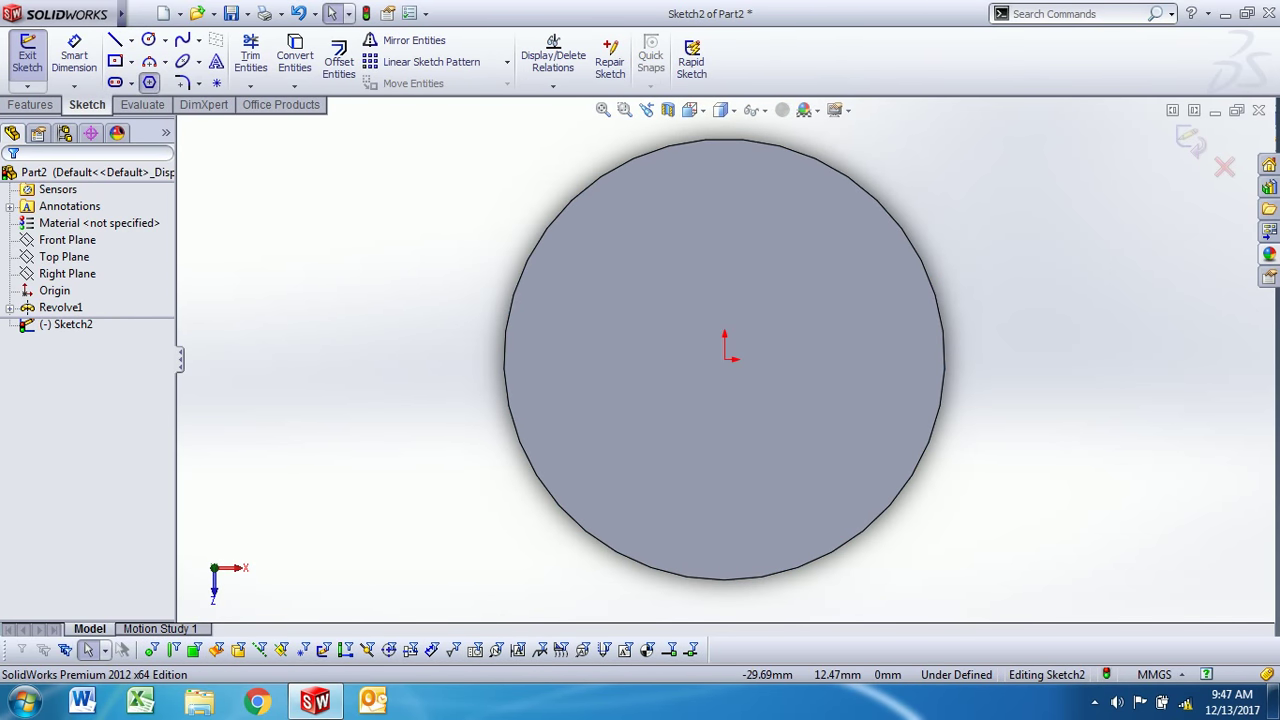
Step: Draw a hexagon at the origin and dimension its construction circle to 14.16
left_click(149, 82)
left_click_drag(725, 358, 877, 370)
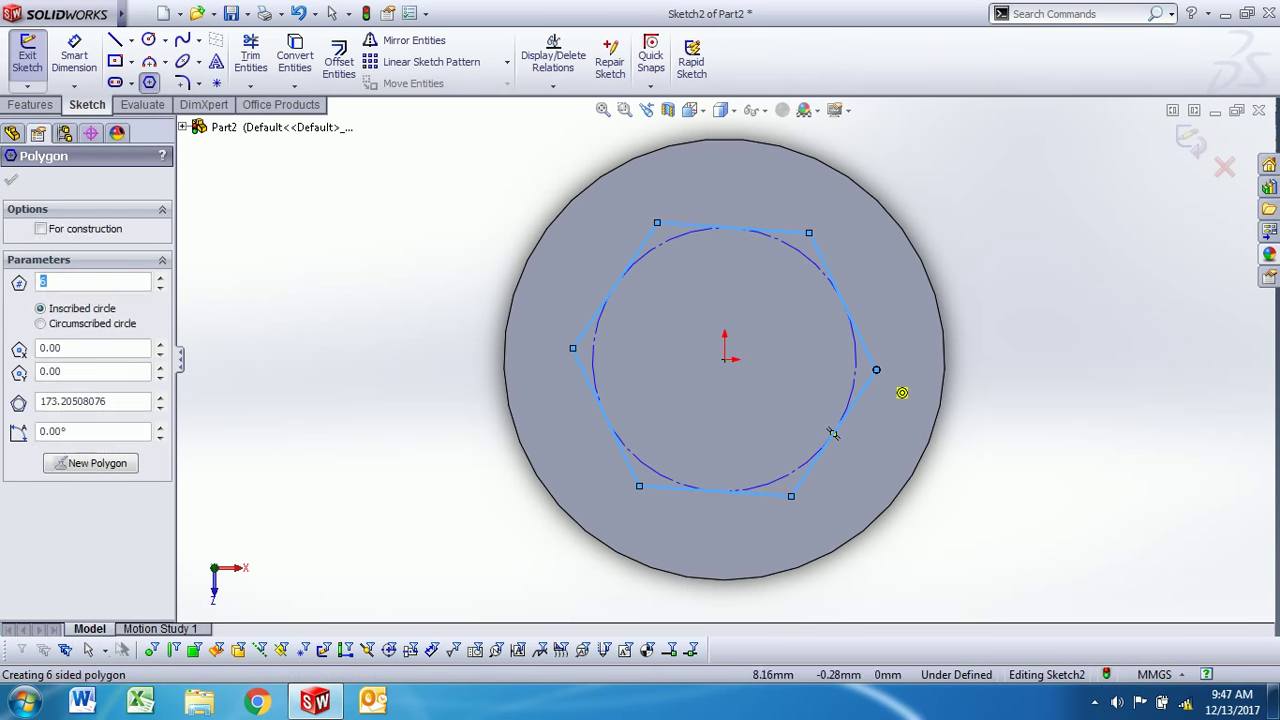
key("Escape")
left_click(74, 55)
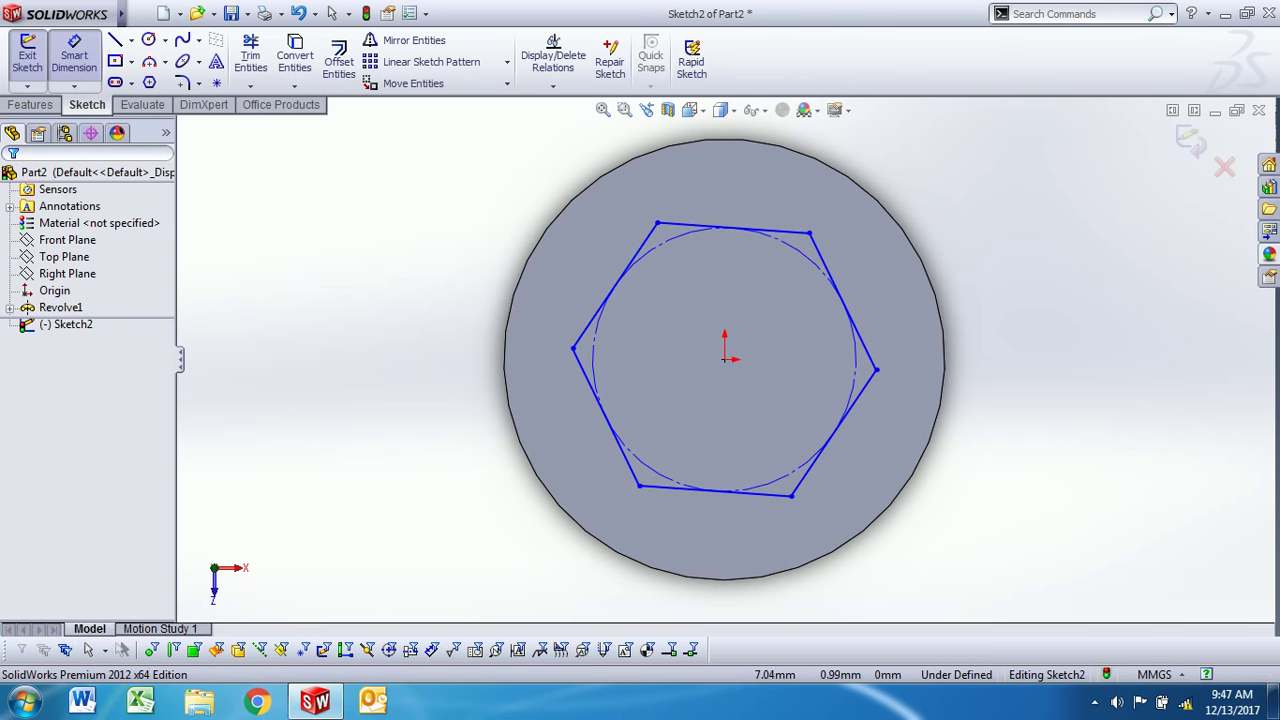
left_click(855, 330)
left_click(1100, 360)
type("14.")
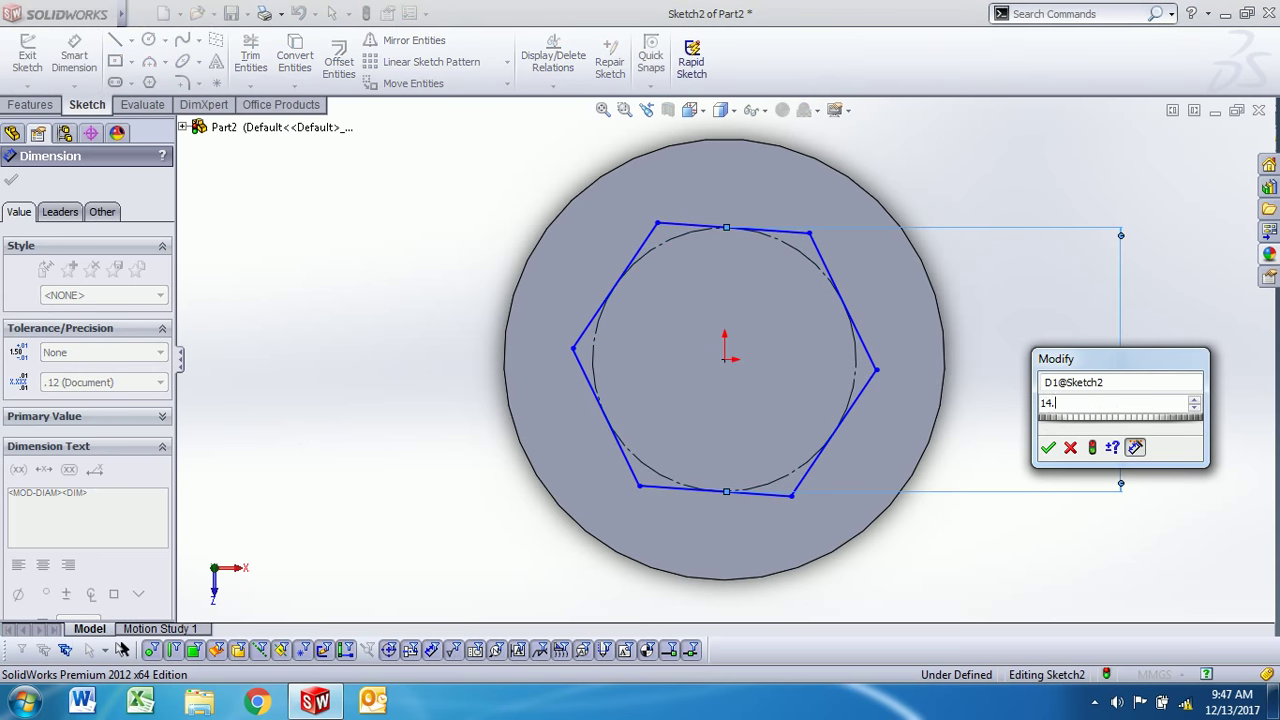
type("16")
key("Return")
key("Escape")
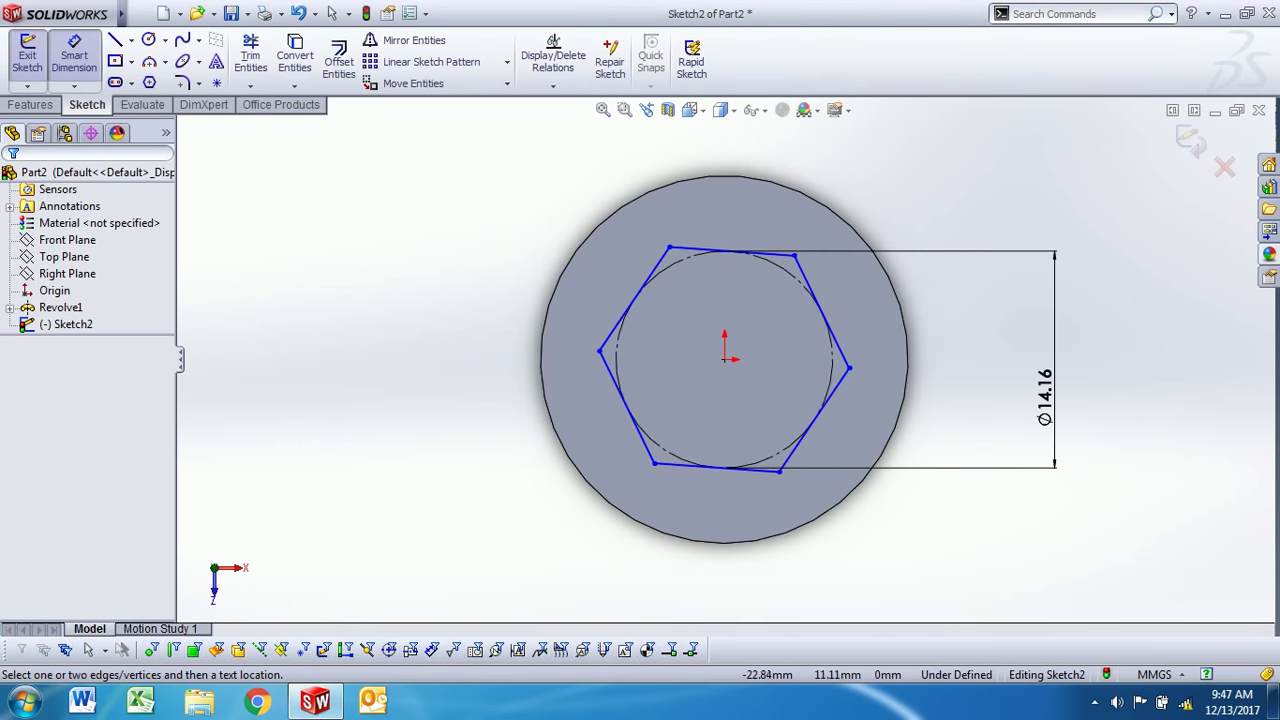
Step: Add a horizontal centerline between opposite hexagon vertices and exit the fully defined sketch
left_click(87, 650)
left_click(131, 40)
left_click(200, 79)
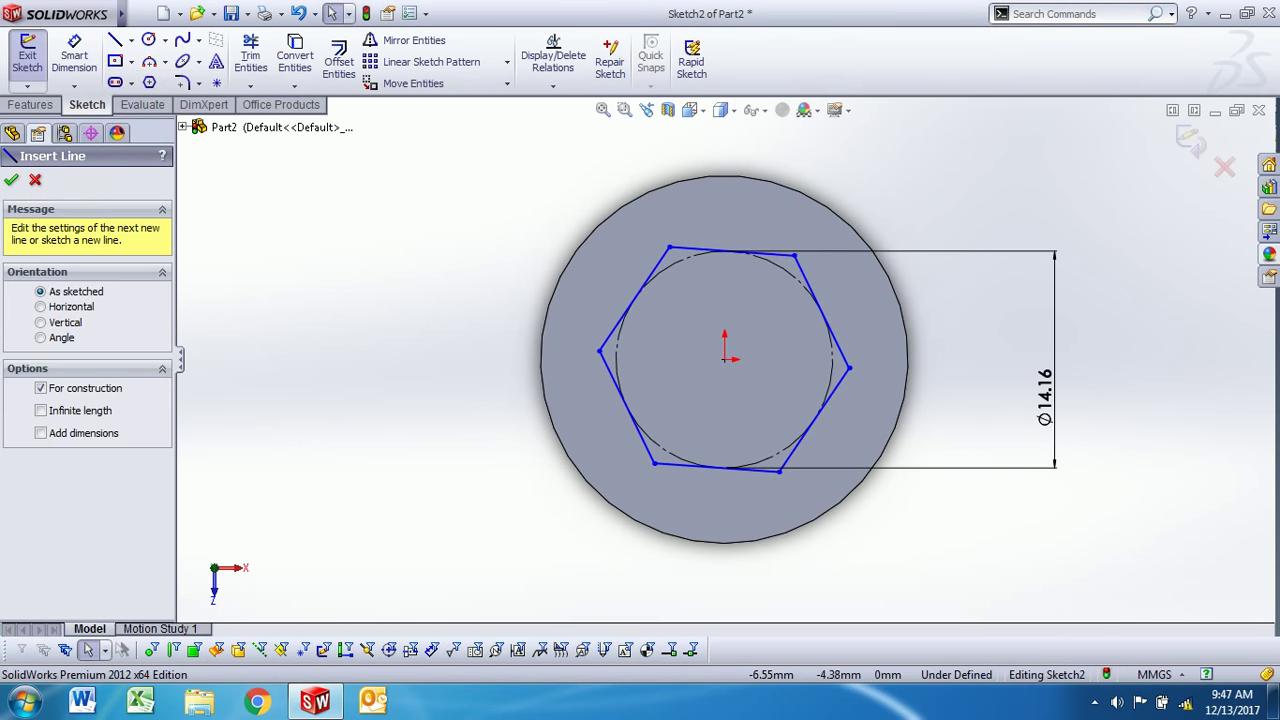
left_click(599, 351)
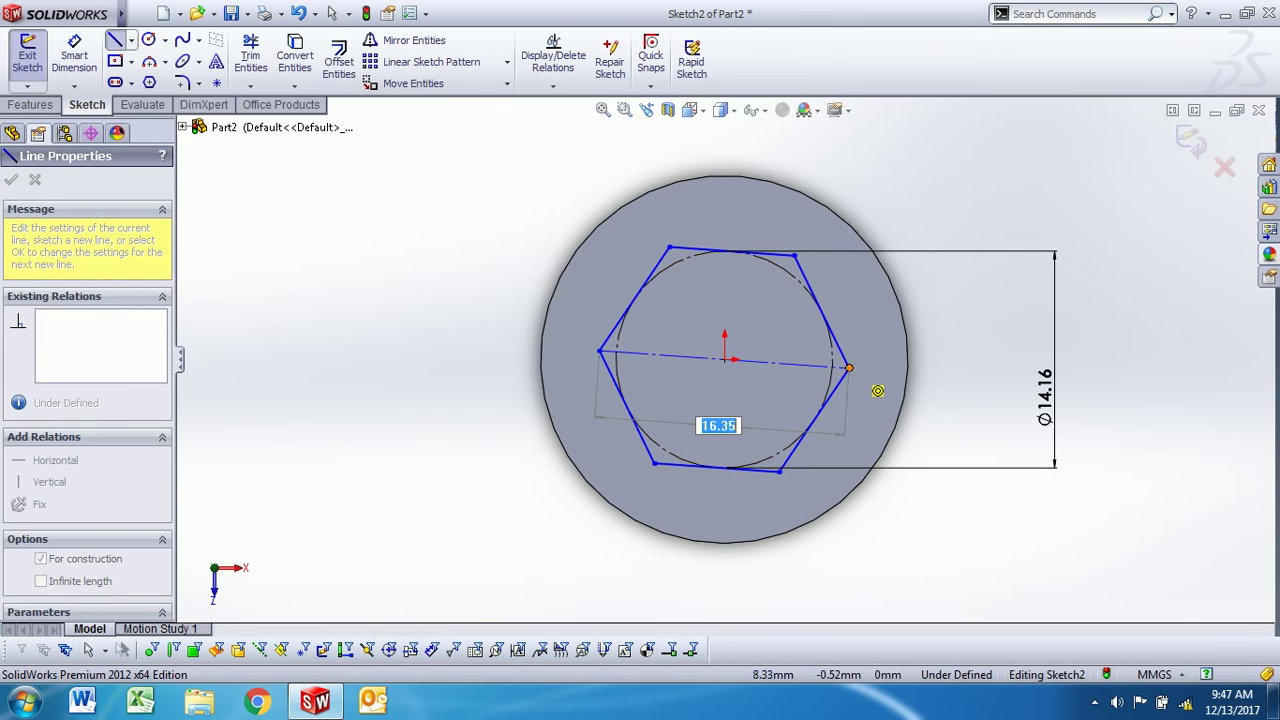
left_click(849, 368)
key("Escape")
scroll(730, 372, "down", 3)
left_click(700, 343)
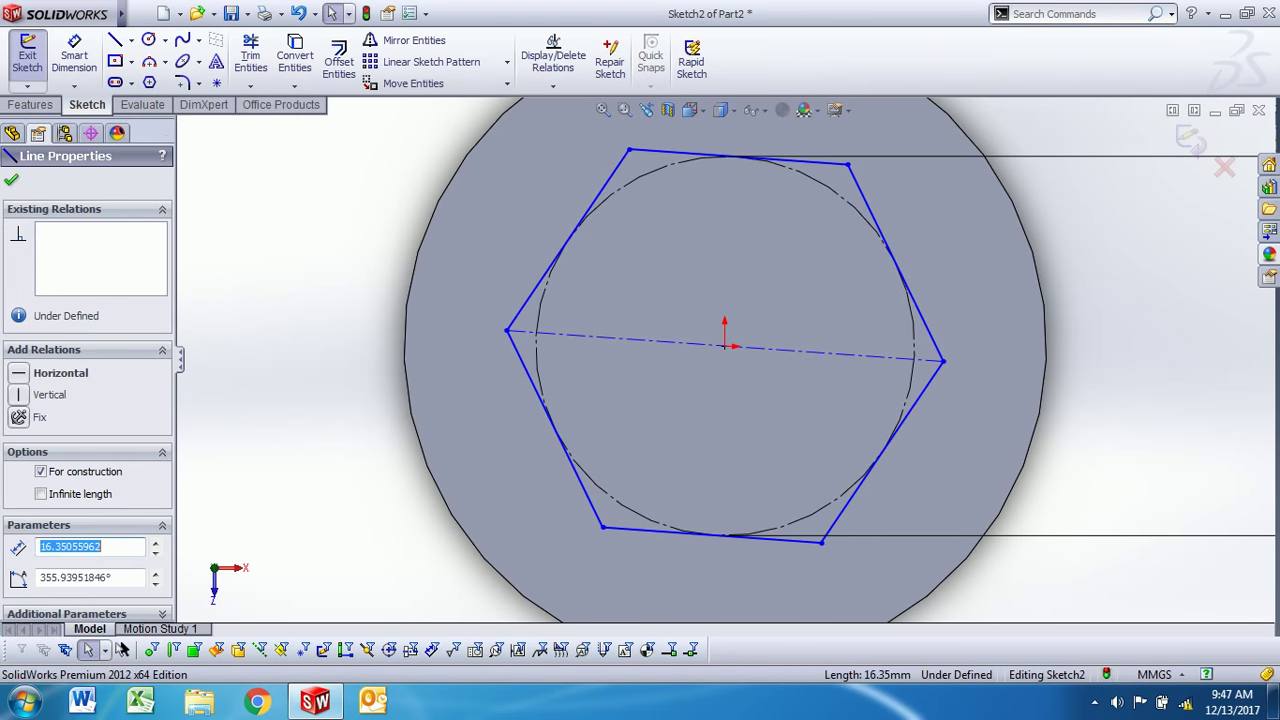
left_click(55, 372)
key("f")
key("Escape")
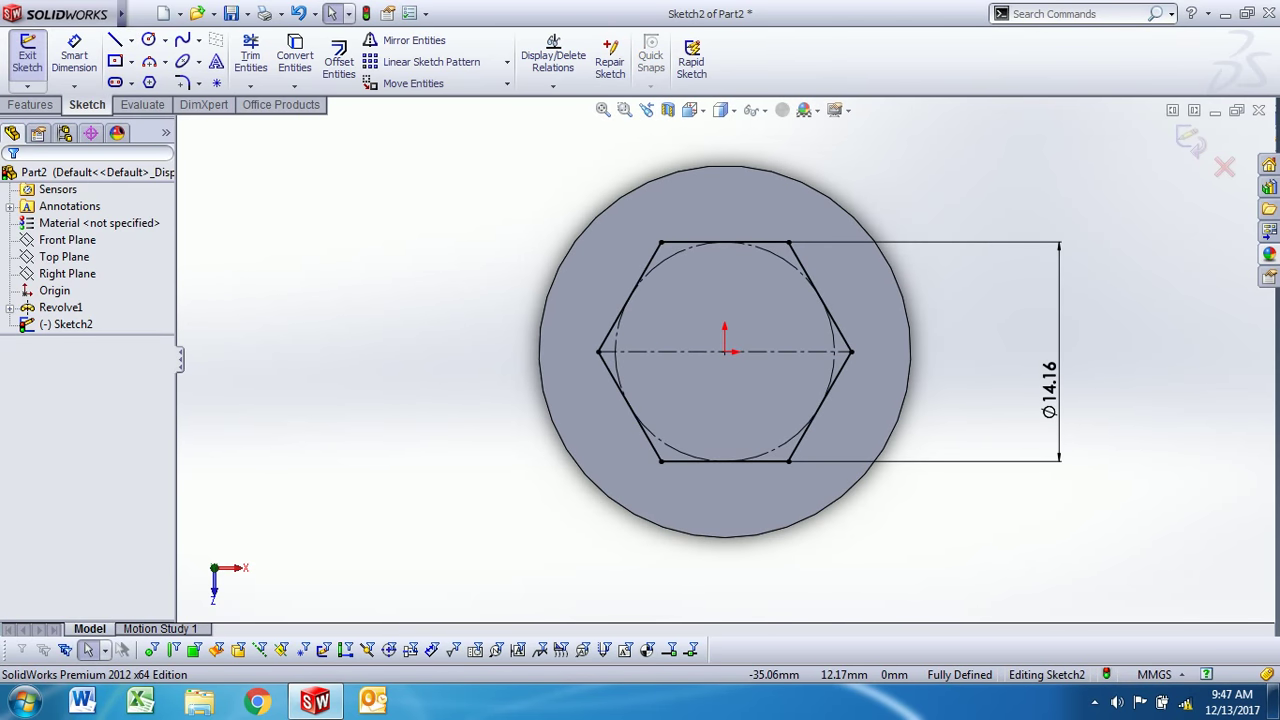
left_click(27, 60)
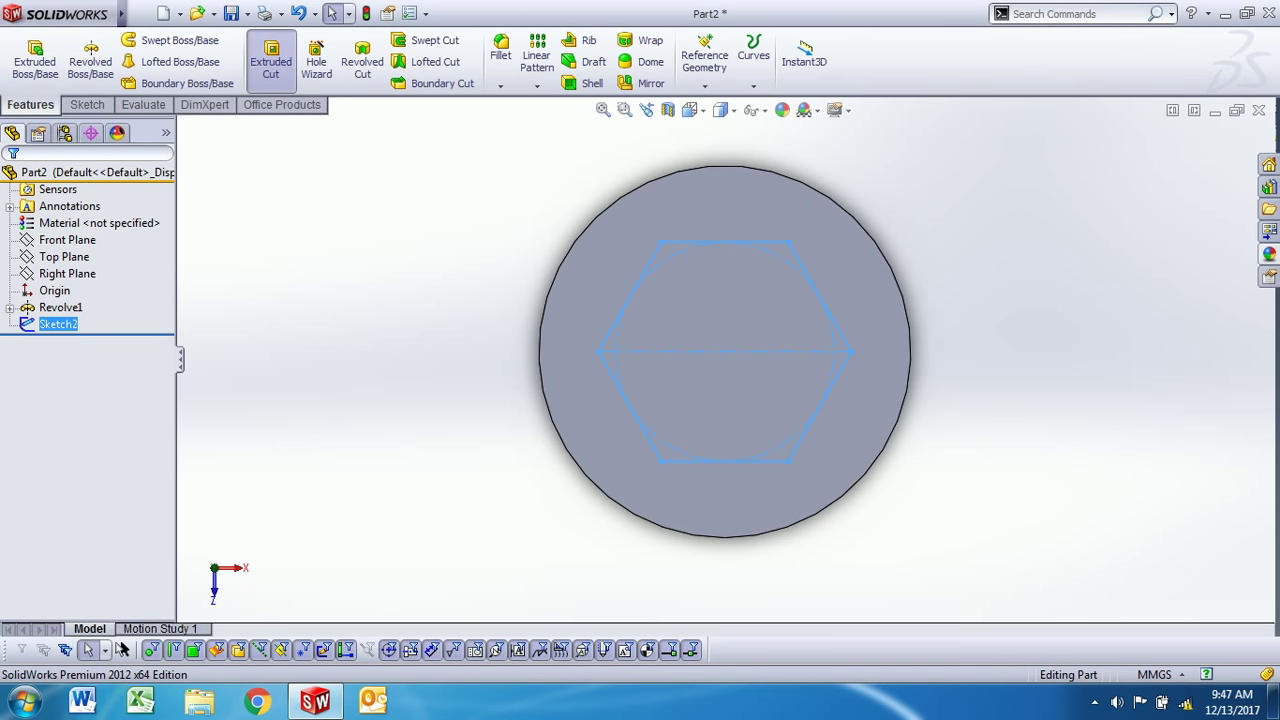
Step: Extrude-cut Sketch2 at the default blind depth to form the hex socket, then view the shank end
left_click(271, 60)
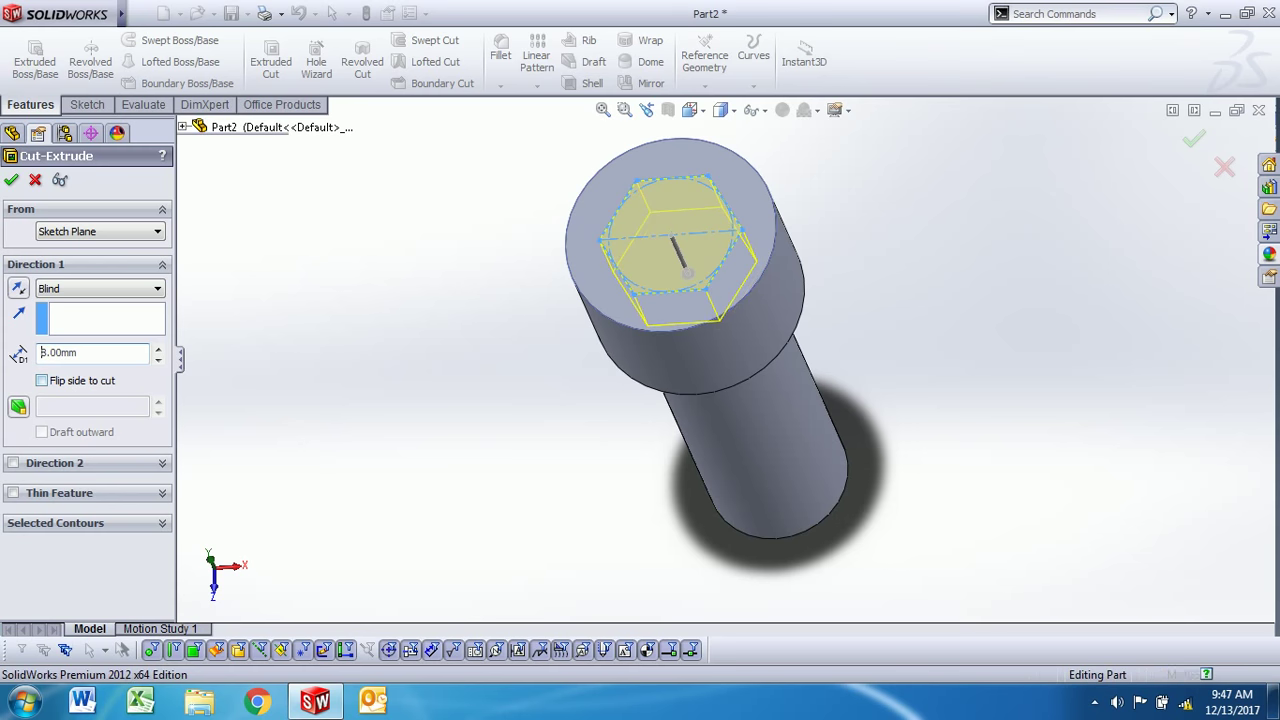
key("Return")
middle_click_drag(720, 350, 700, 330)
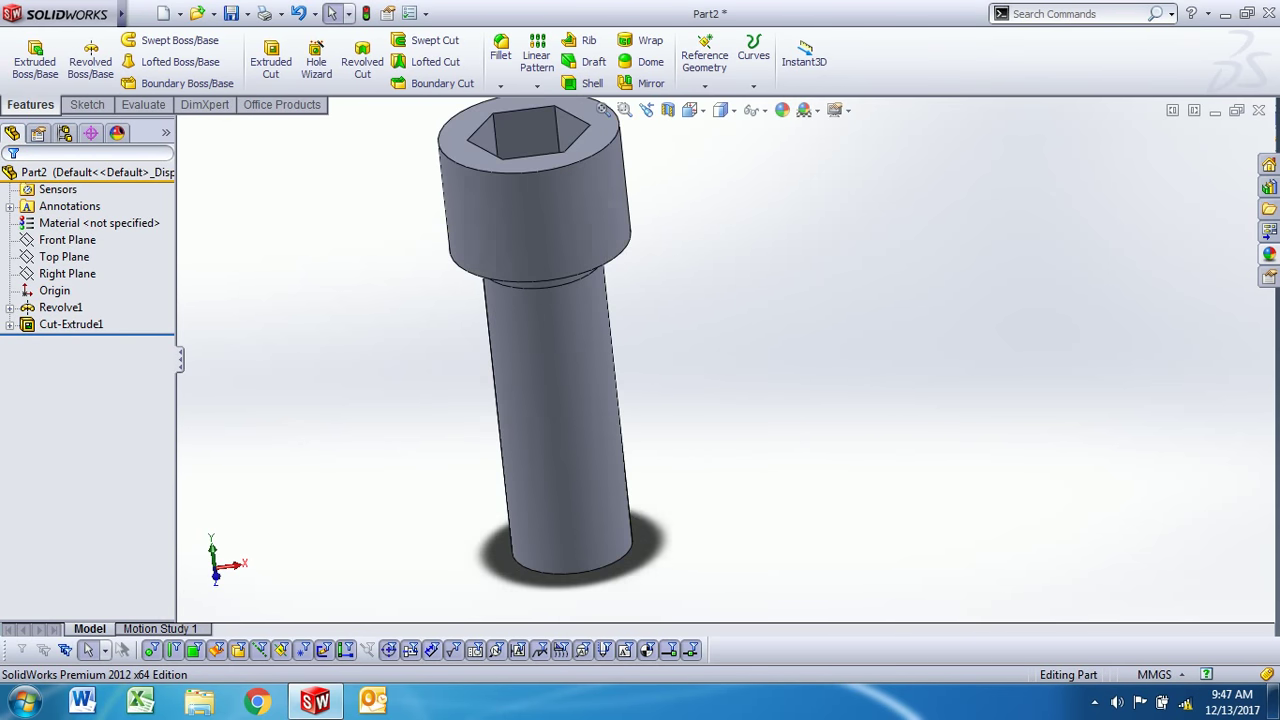
scroll(600, 350, "down", 5)
scroll(586, 457, "down", 2)
Step: Sketch on the shank's end face, convert its circular edge into the sketch, and exit
left_click(586, 457)
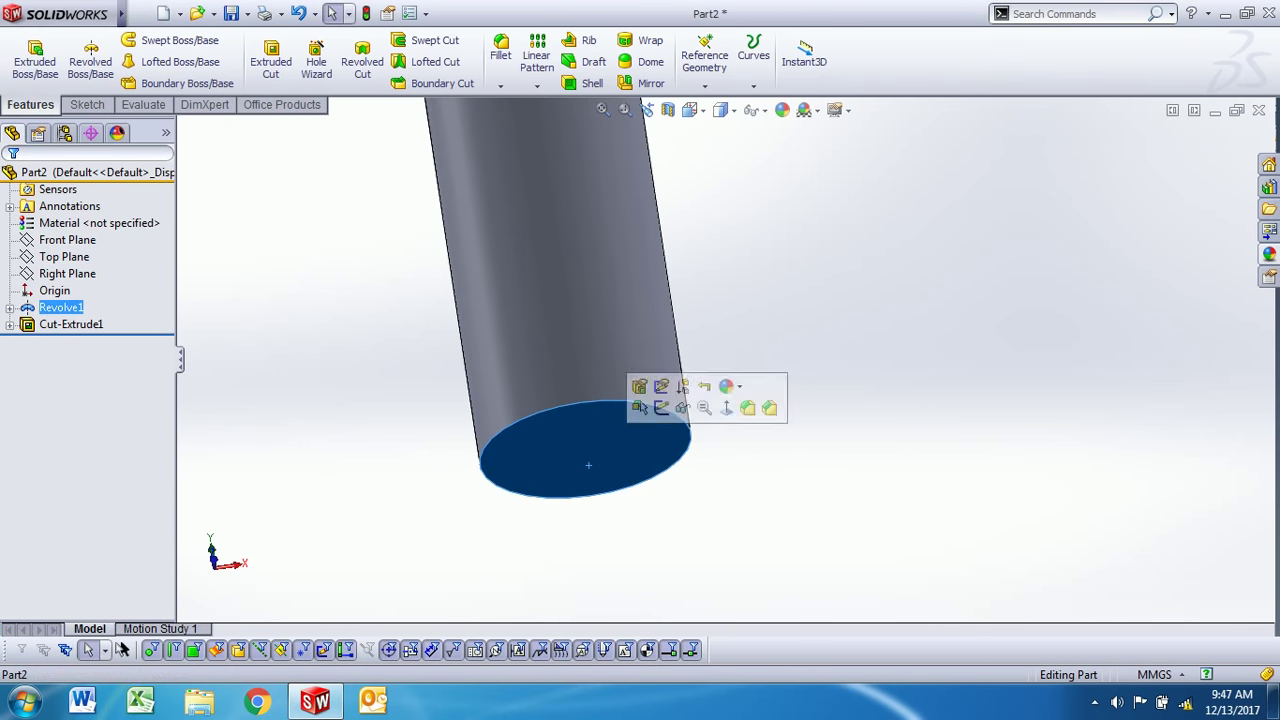
right_click(587, 457)
left_click(624, 332)
scroll(720, 358, "up", 2)
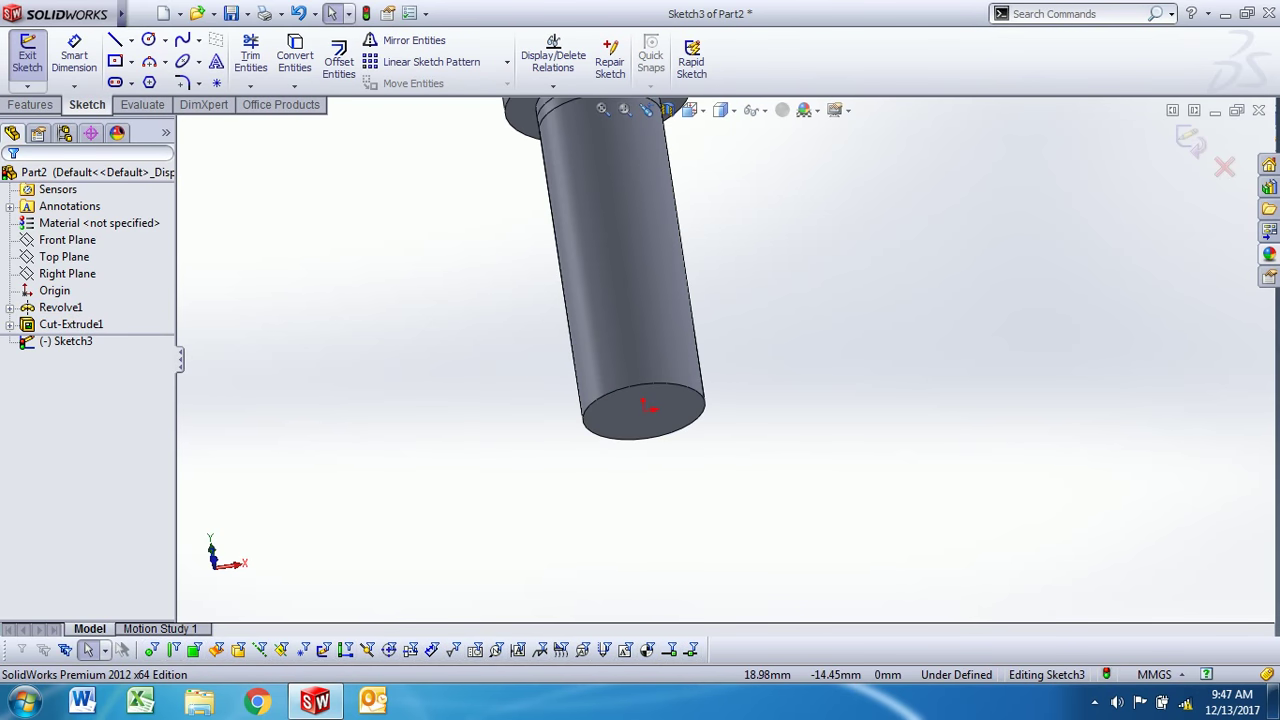
scroll(720, 358, "up", 1)
scroll(720, 358, "up", 2)
scroll(740, 410, "down", 2)
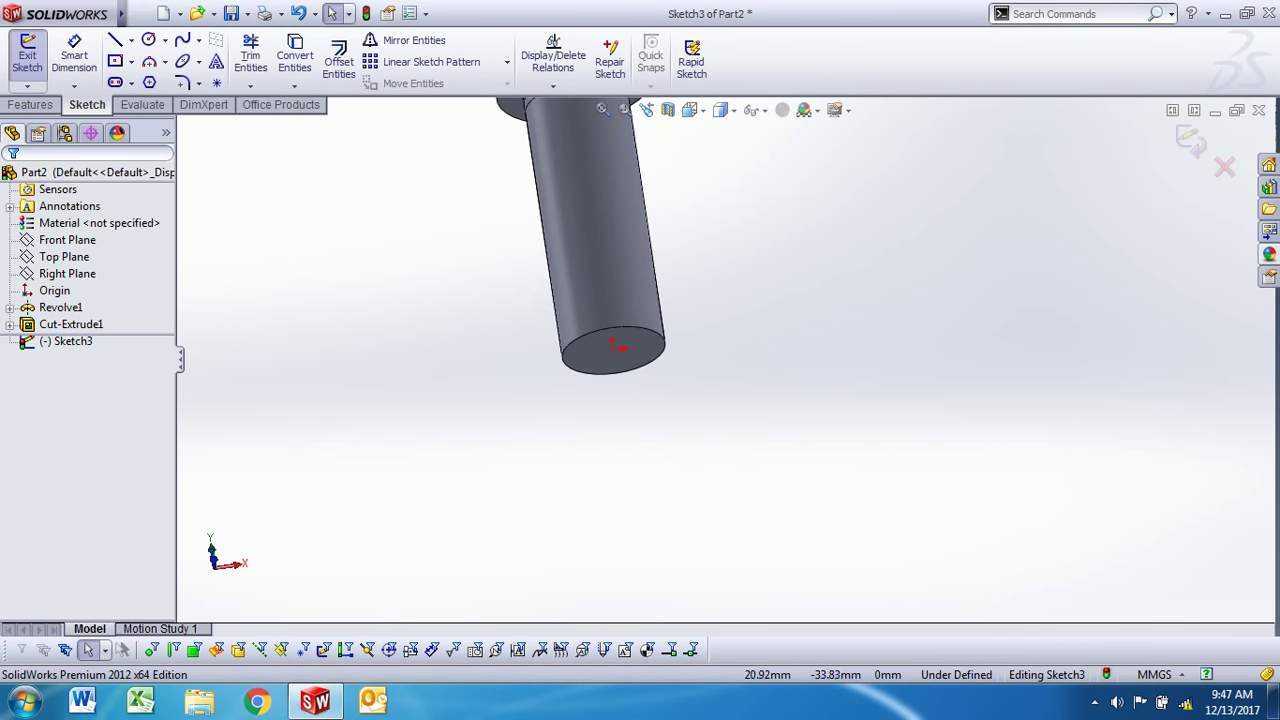
scroll(700, 380, "up", 2)
scroll(740, 260, "down", 2)
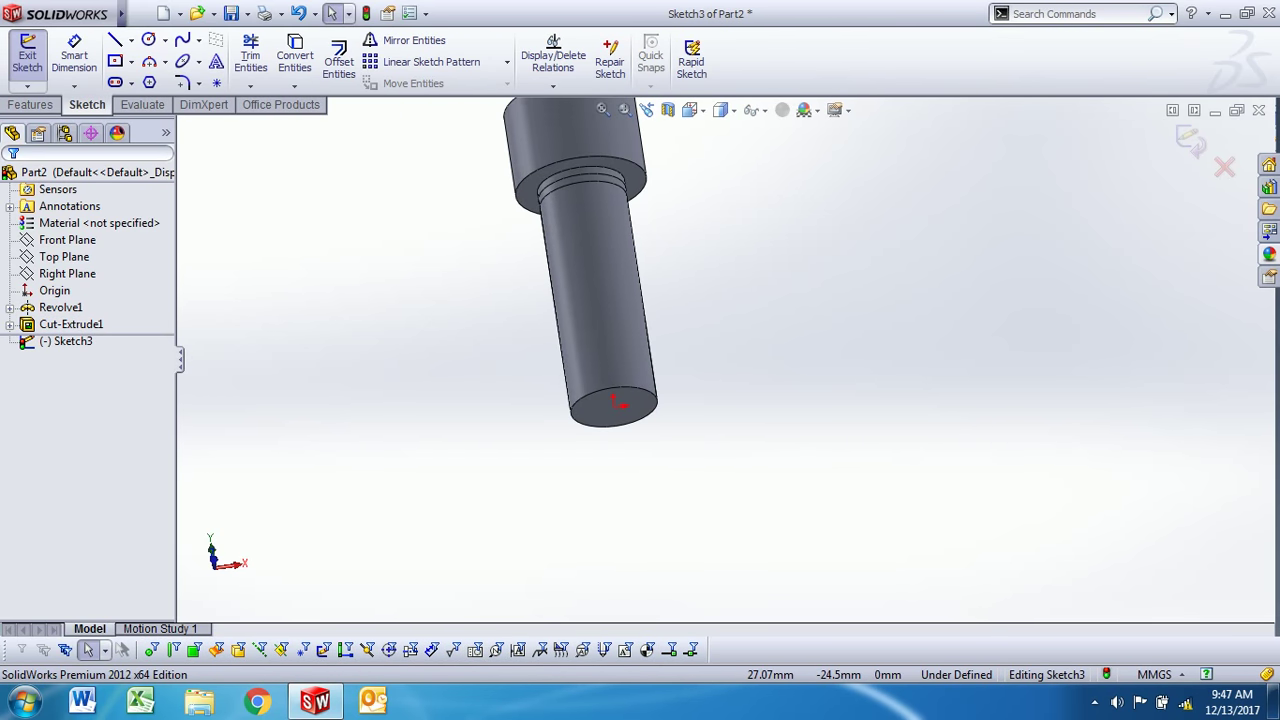
scroll(663, 230, "down", 1)
scroll(663, 230, "down", 1)
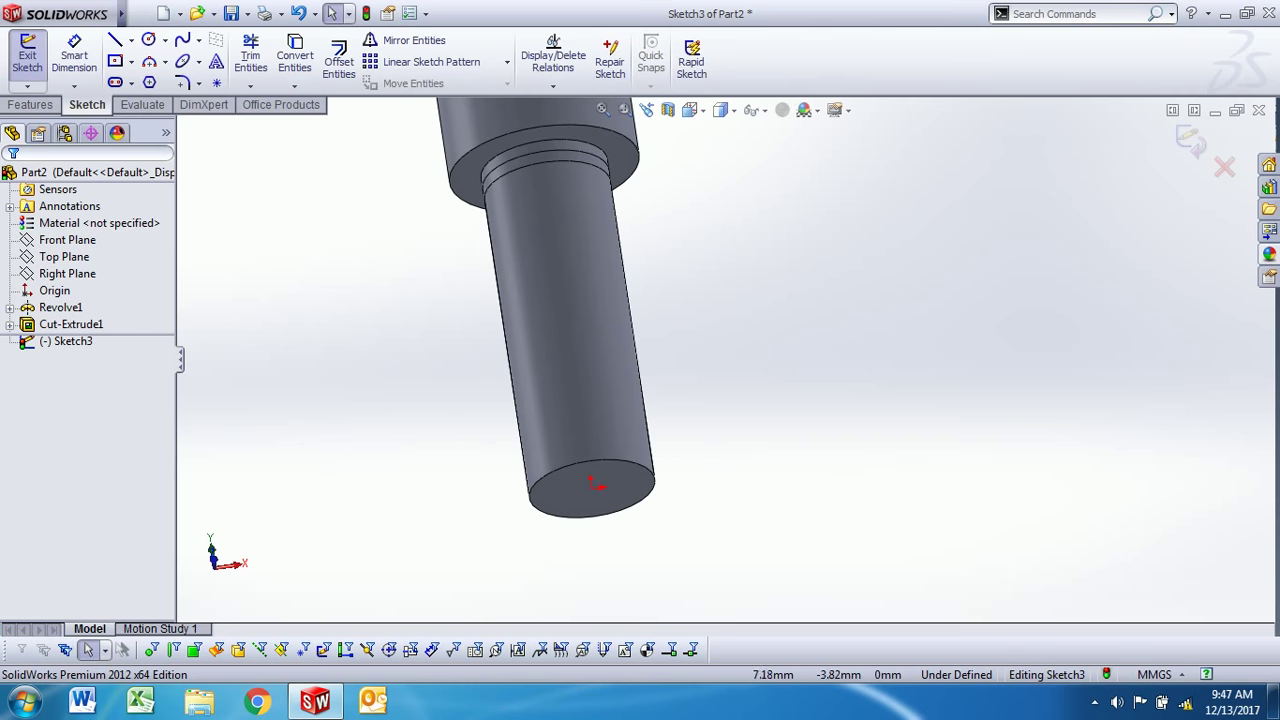
left_click(622, 490)
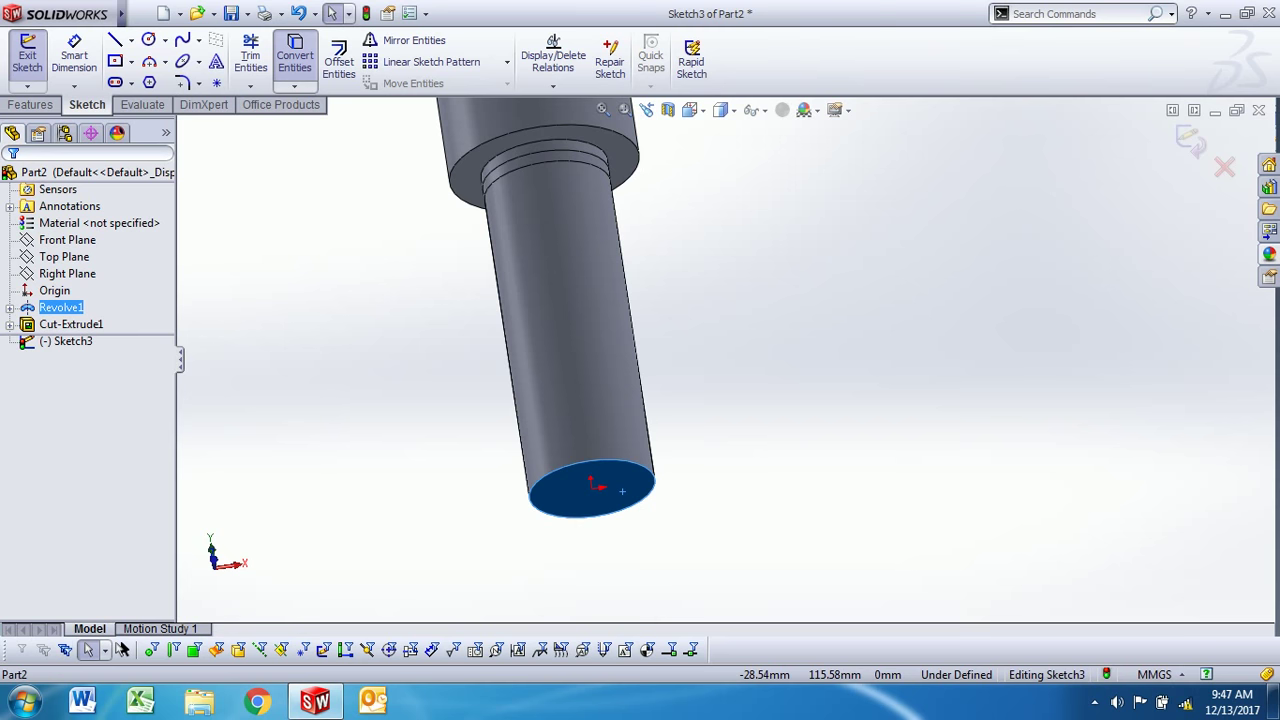
scroll(725, 355, "up", 2)
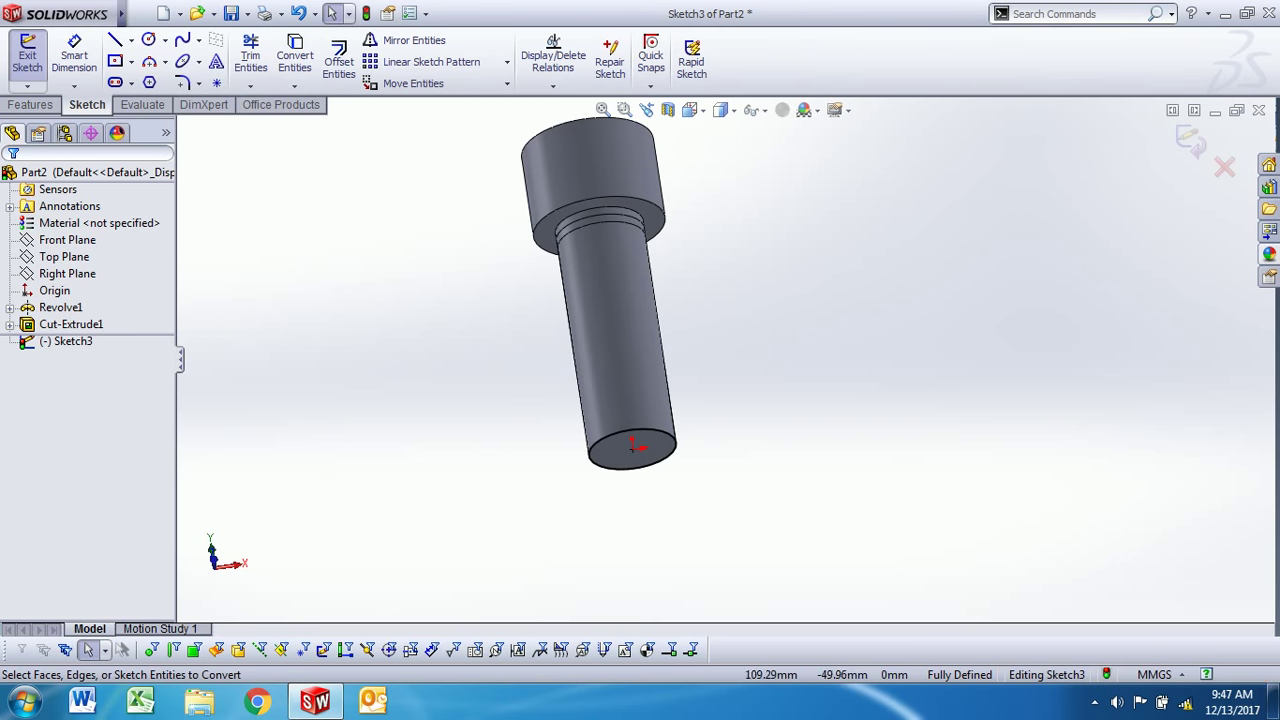
left_click(27, 55)
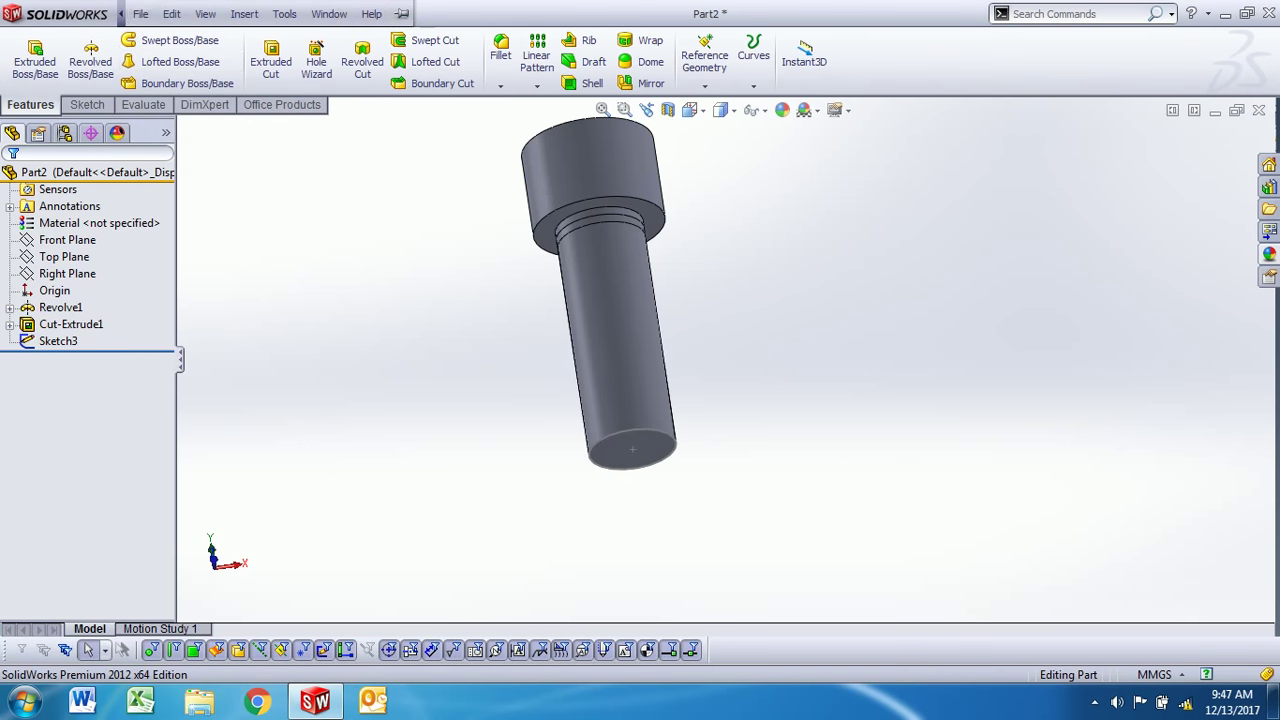
Step: Build a helix on Sketch3 with 1 mm pitch, 42 revolutions and reversed direction
left_click(244, 13)
mouse_move(272, 198)
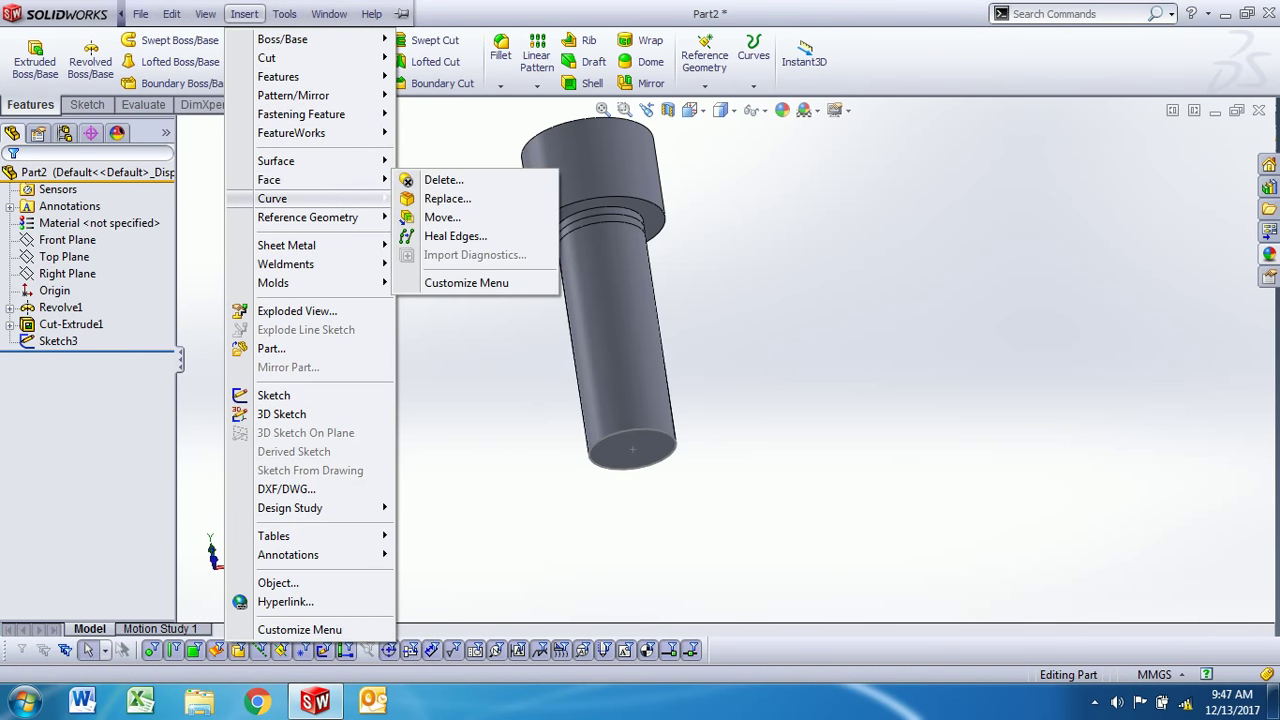
left_click(456, 301)
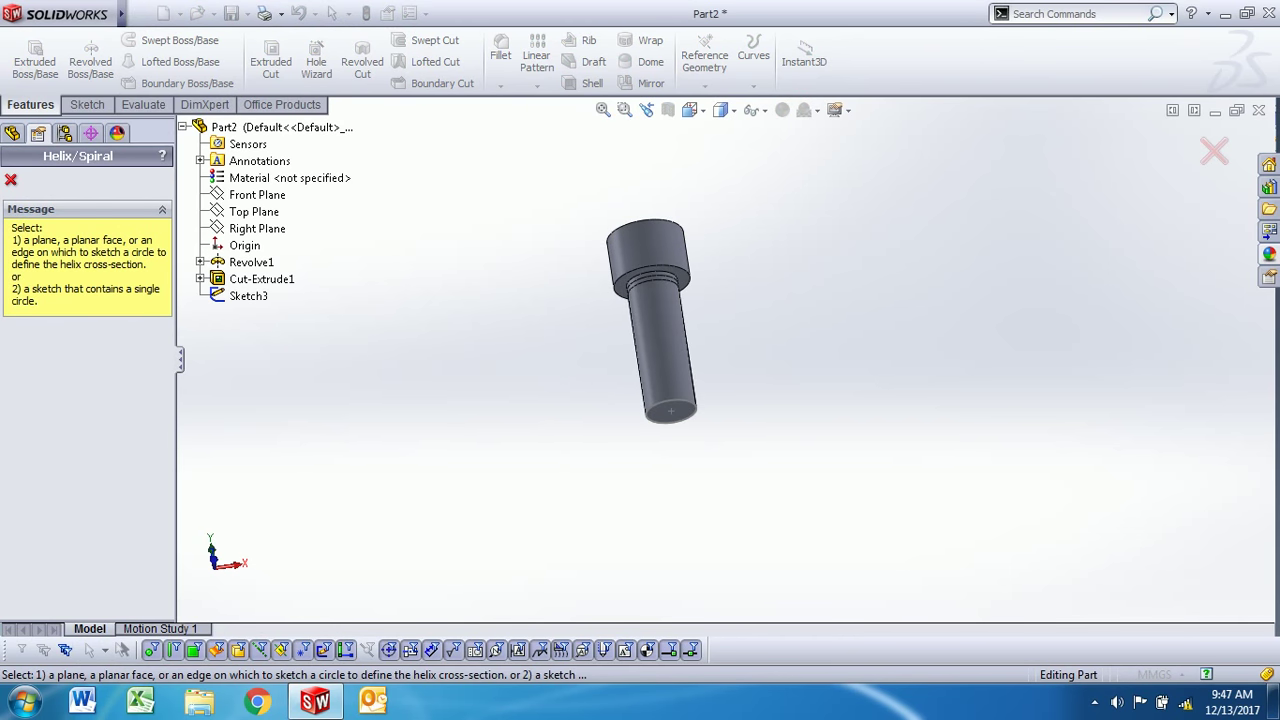
left_click(660, 410)
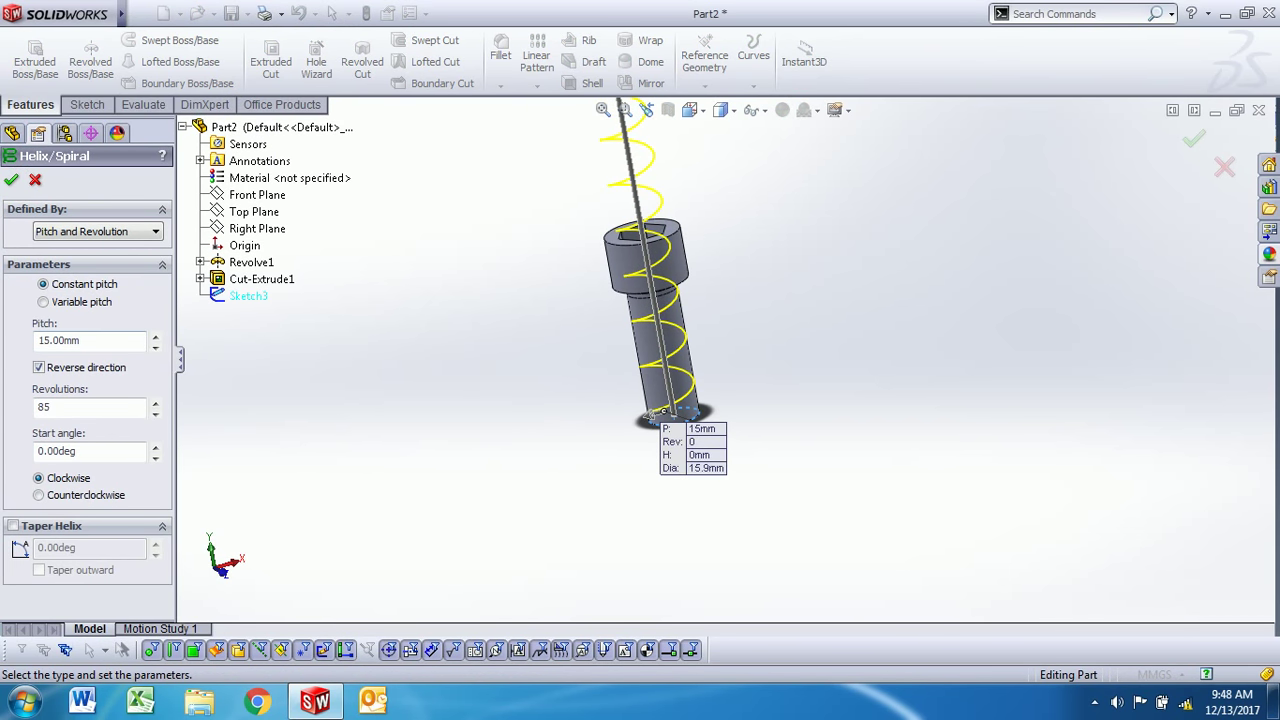
type("1")
key("Return")
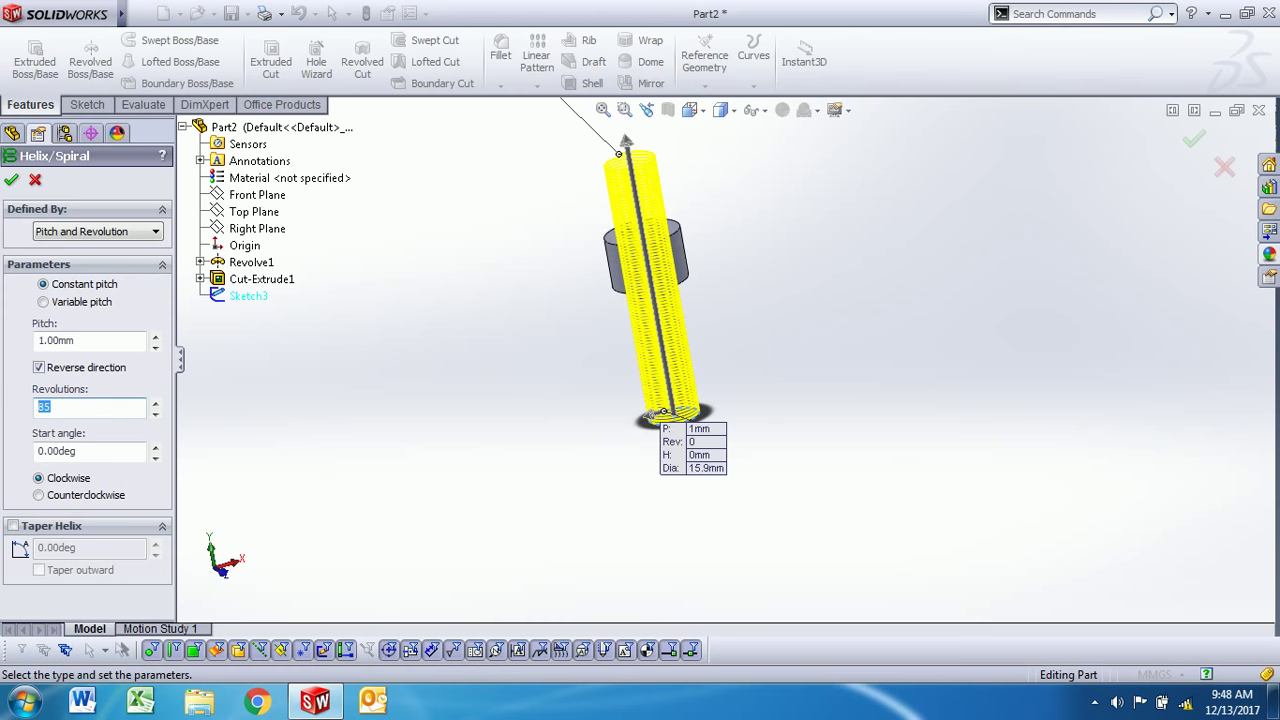
type("42")
scroll(480, 330, "down", 2)
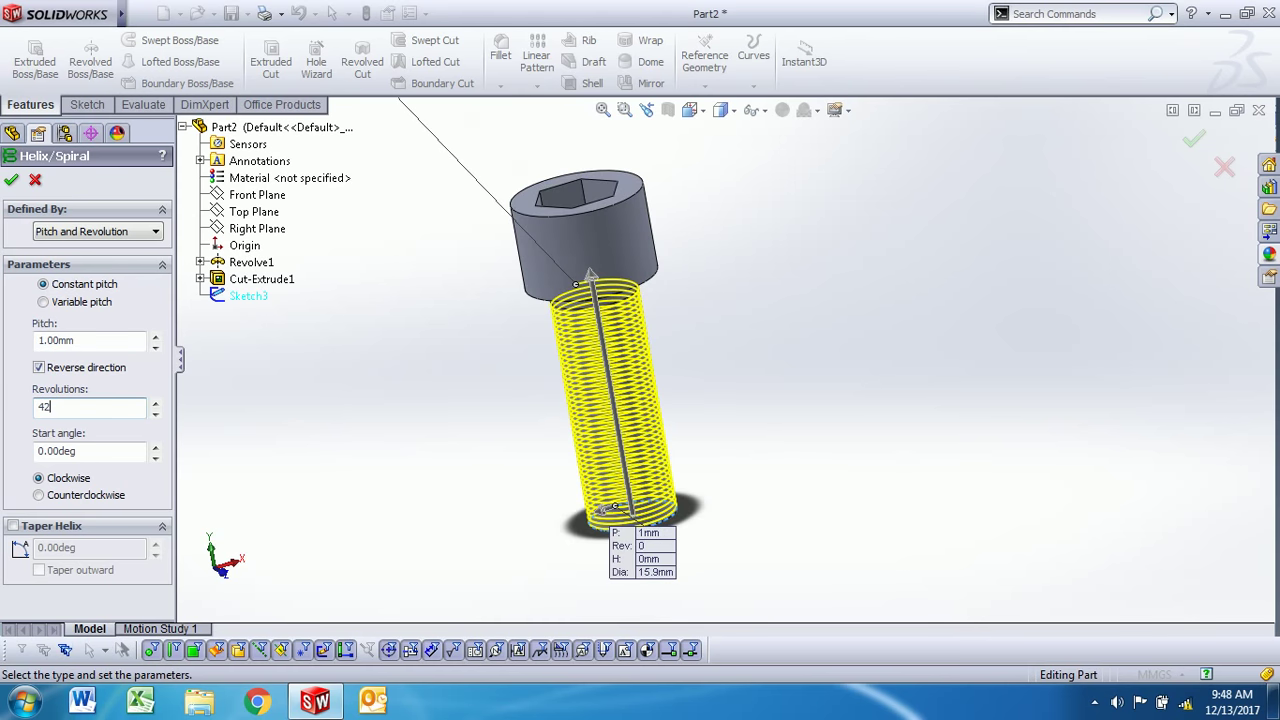
scroll(480, 330, "down", 2)
scroll(480, 330, "down", 2)
scroll(500, 220, "down", 3)
scroll(500, 220, "up", 2)
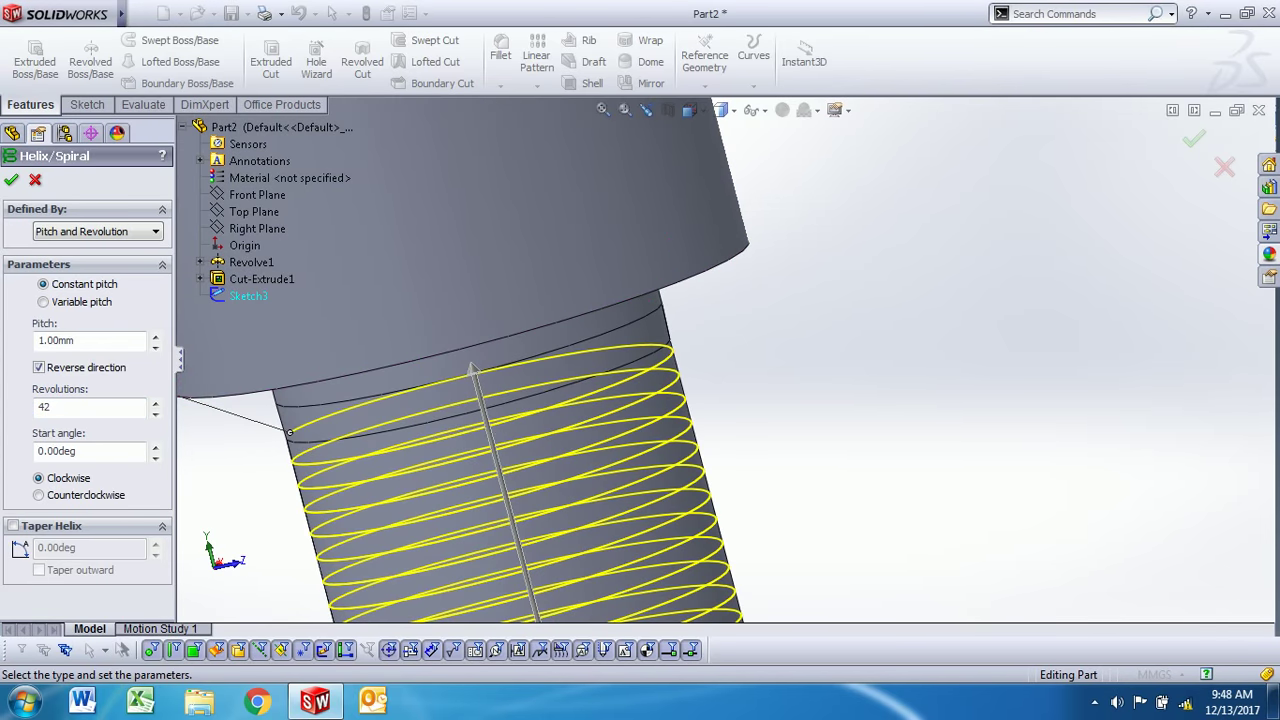
key("Return")
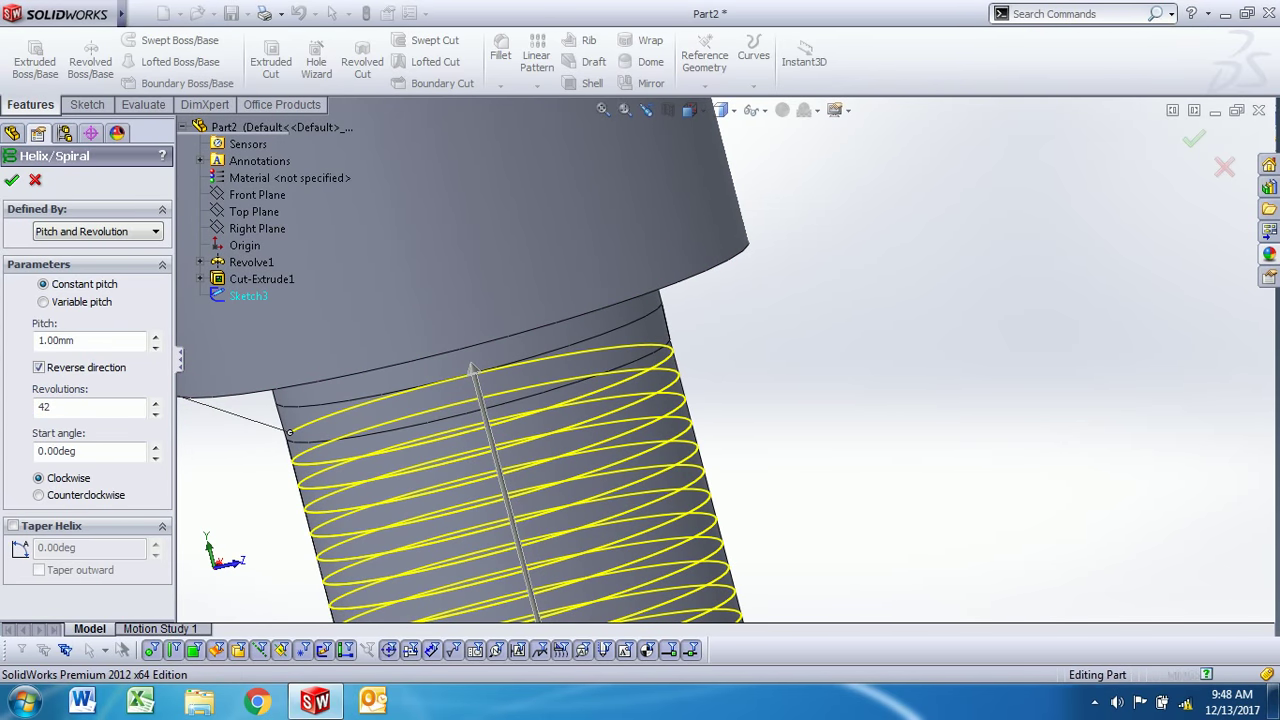
key("ctrl+7")
Step: Create Plane1 perpendicular to the helix and coincident with its end point
scroll(695, 490, "up", 3)
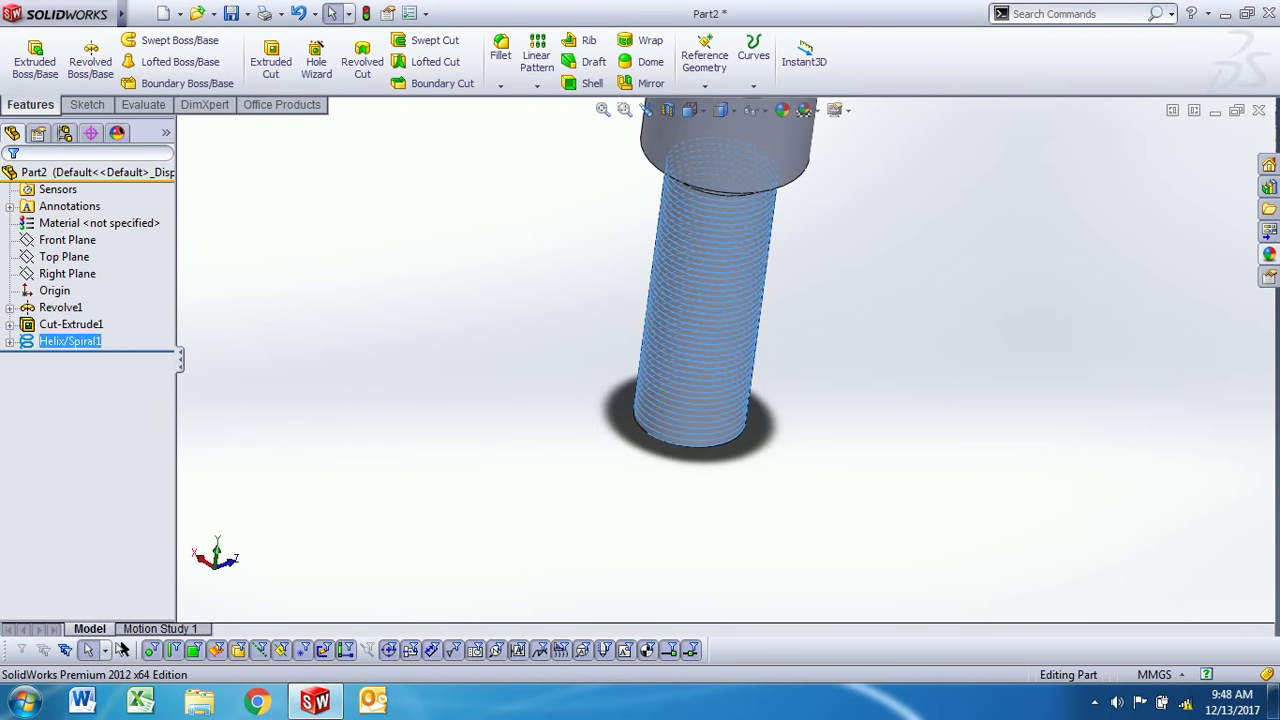
scroll(695, 490, "up", 3)
scroll(695, 490, "up", 3)
scroll(695, 490, "up", 2)
middle_click_drag(737, 223, 700, 400)
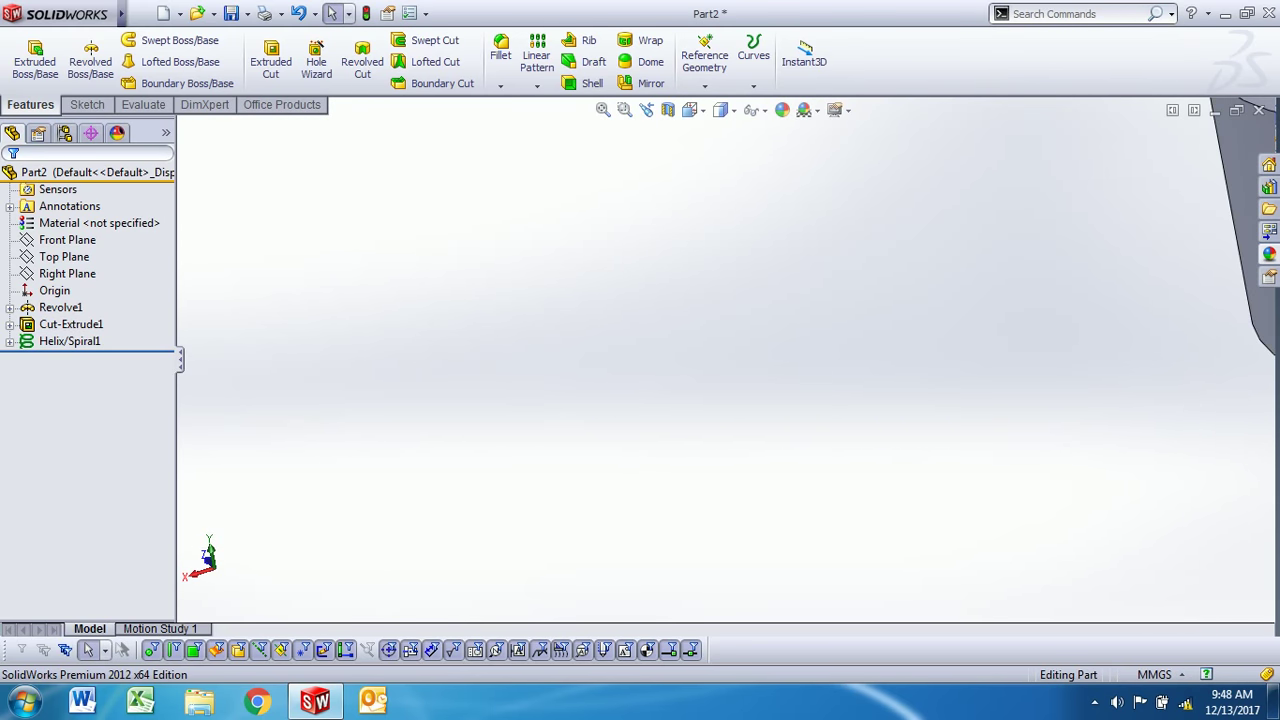
key("f")
scroll(700, 520, "up", 3)
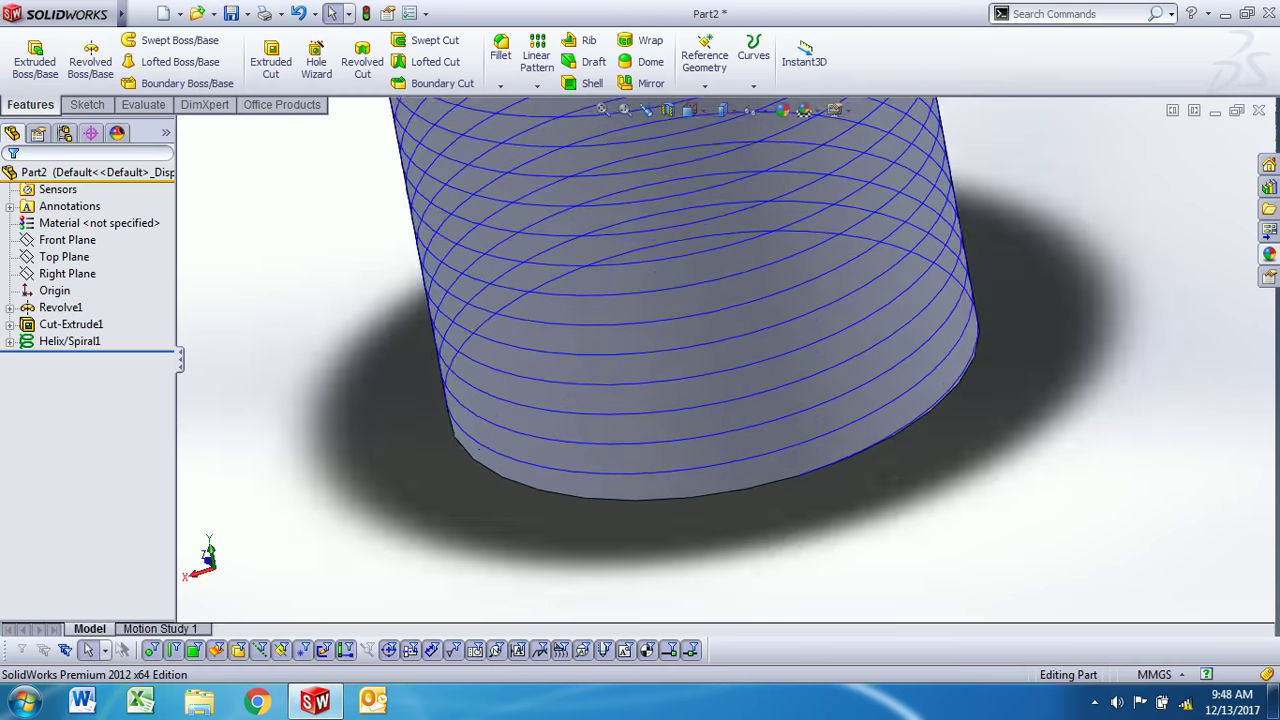
scroll(700, 520, "up", 3)
left_click(704, 60)
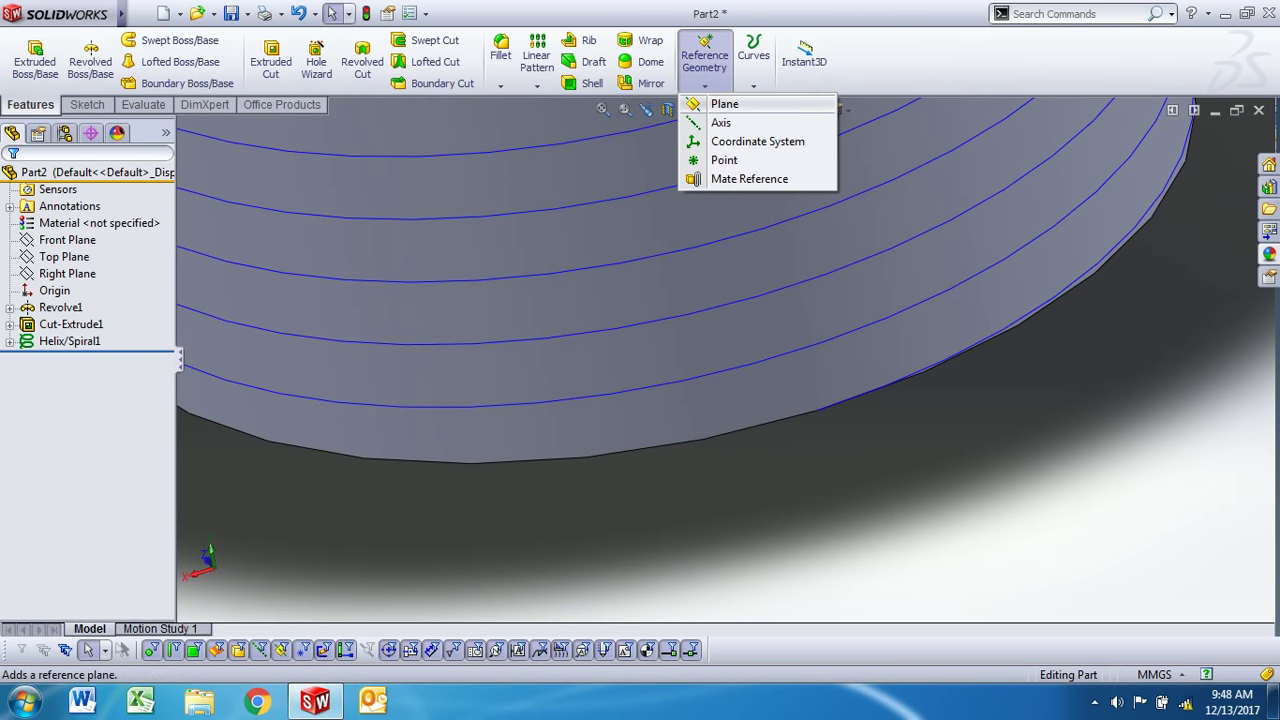
left_click(700, 103)
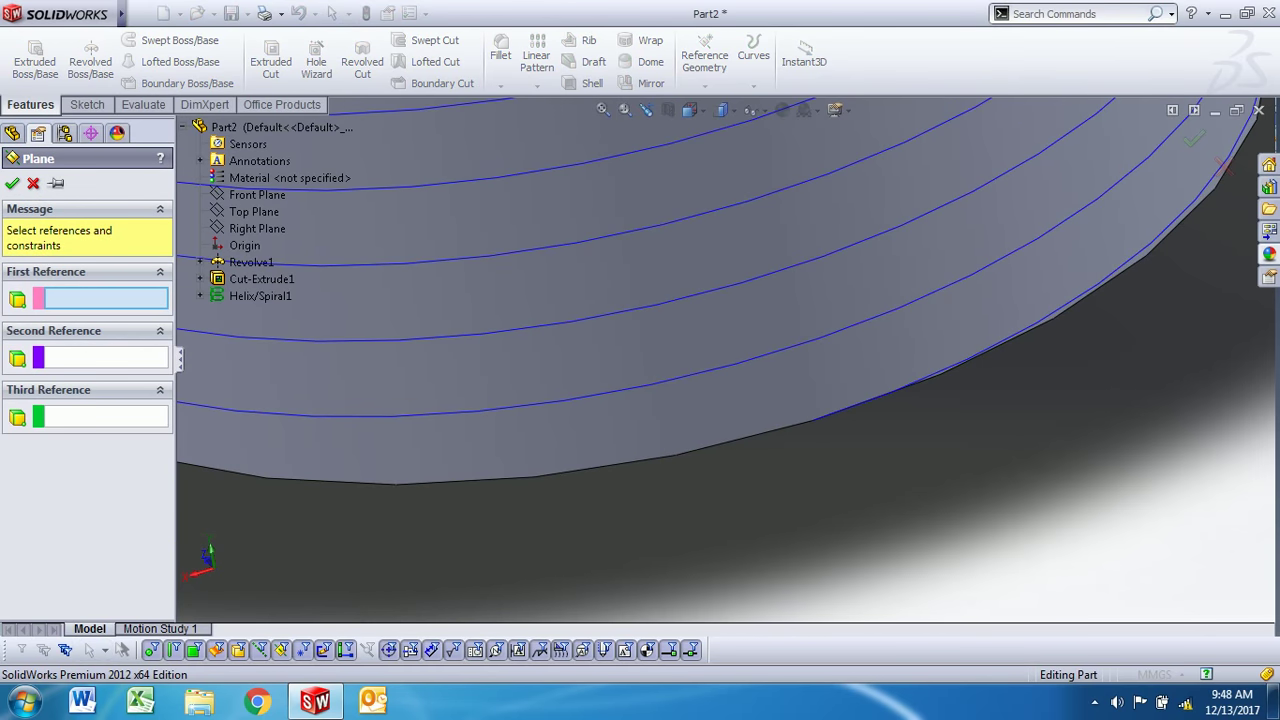
left_click(400, 340)
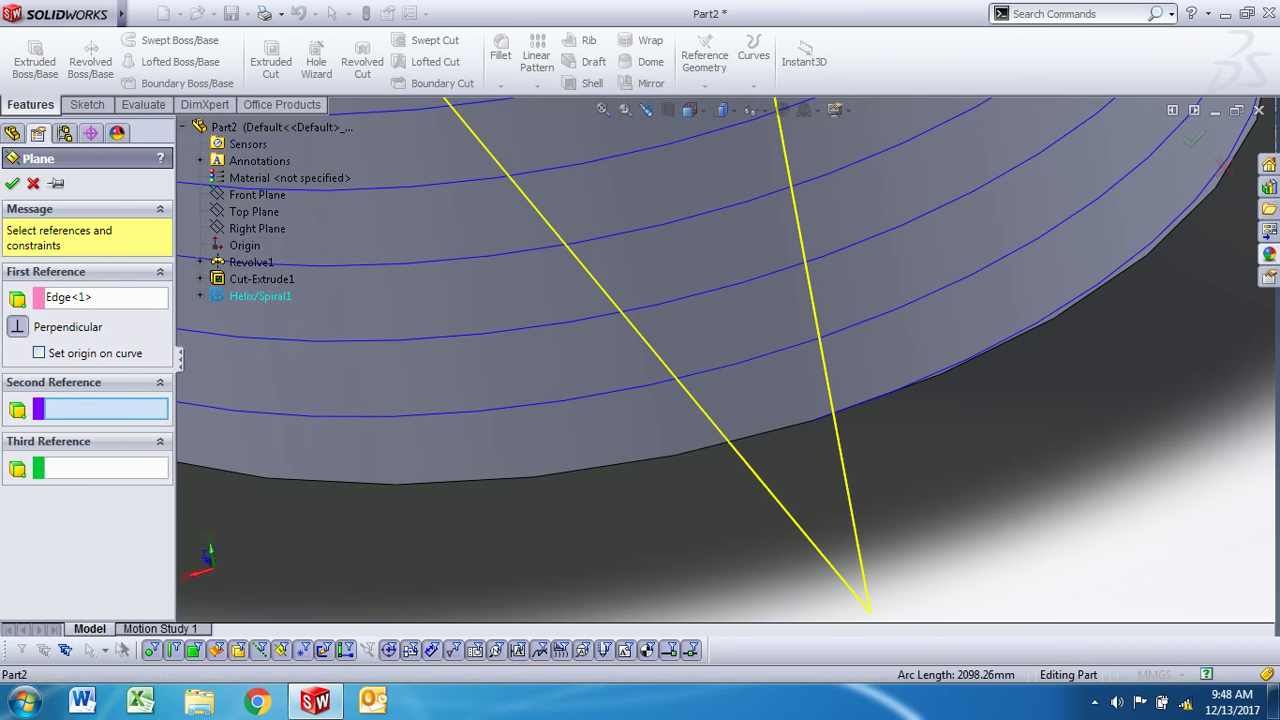
left_click(870, 608)
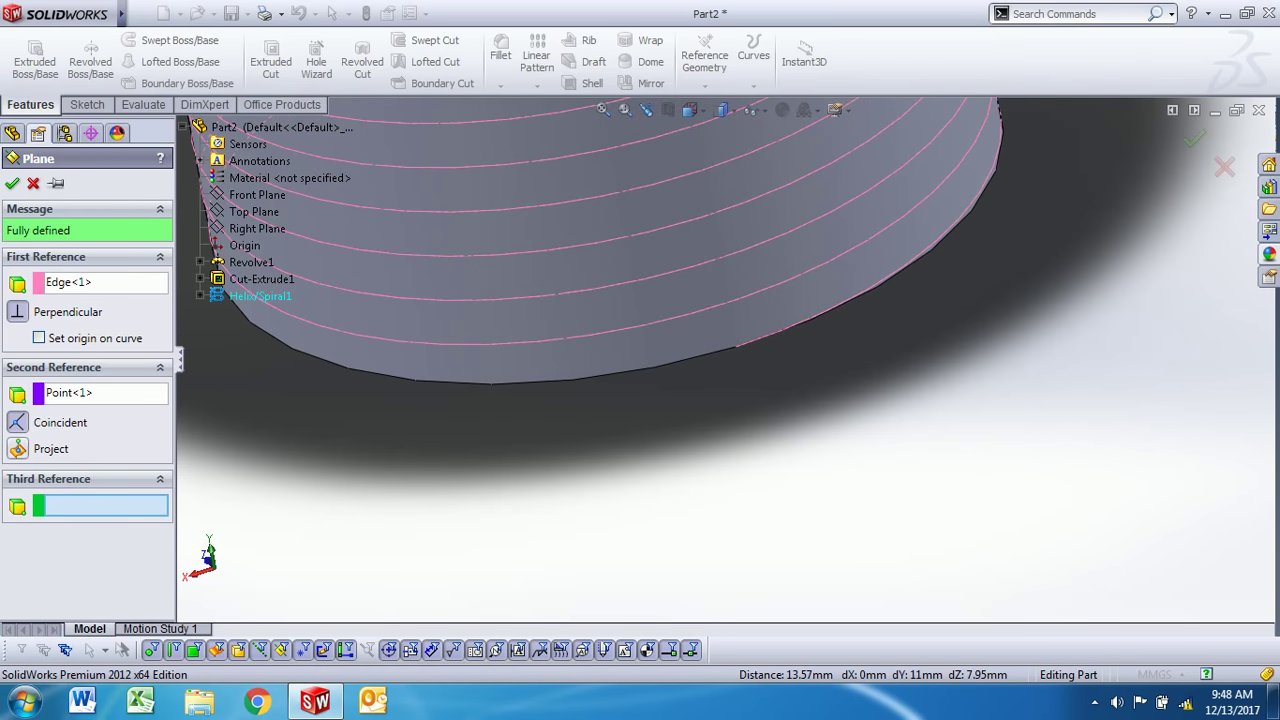
scroll(697, 364, "up", 3)
scroll(697, 364, "up", 3)
scroll(697, 364, "up", 2)
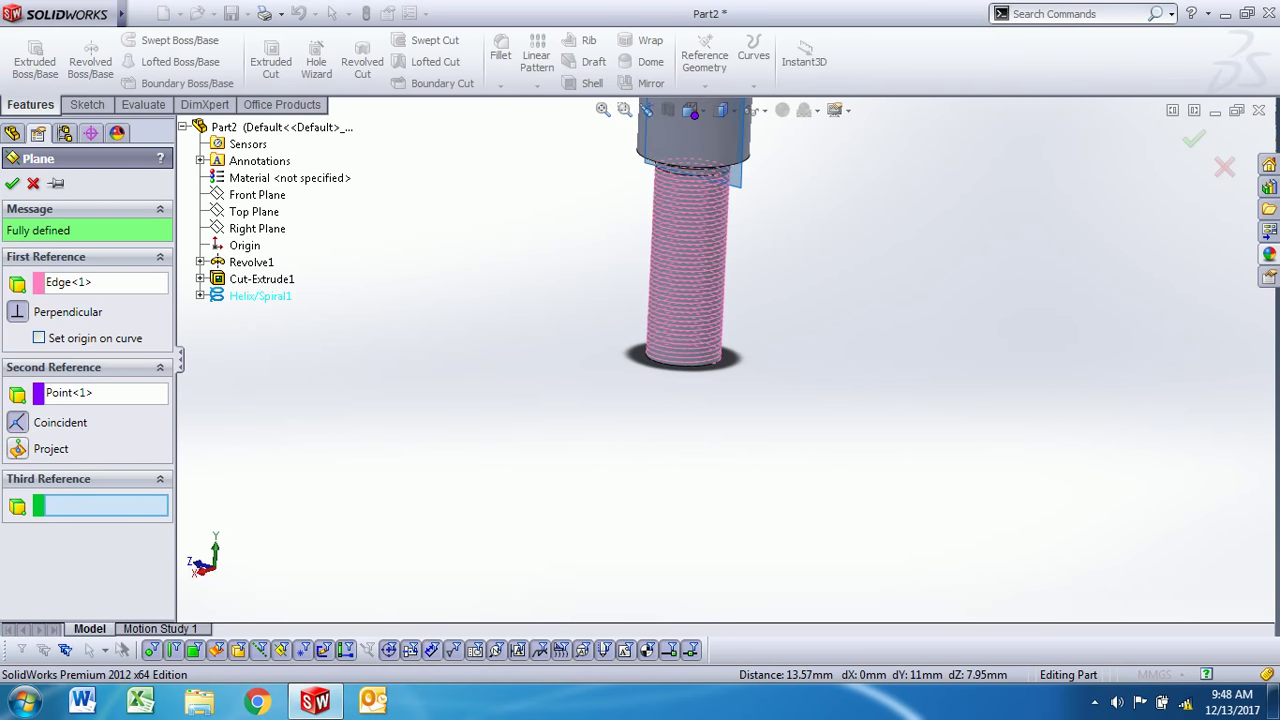
scroll(697, 364, "up", 2)
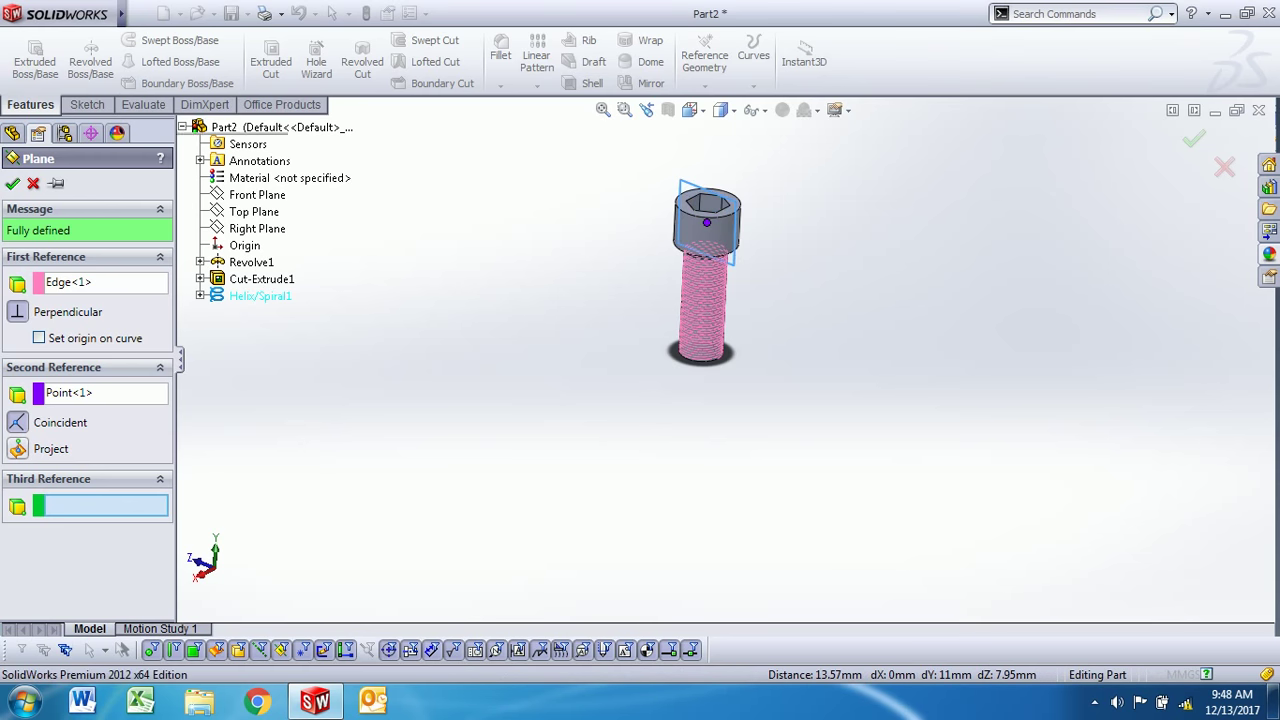
left_click(12, 183)
Step: Start a sketch on Plane1 and view it Normal To
right_click(50, 358)
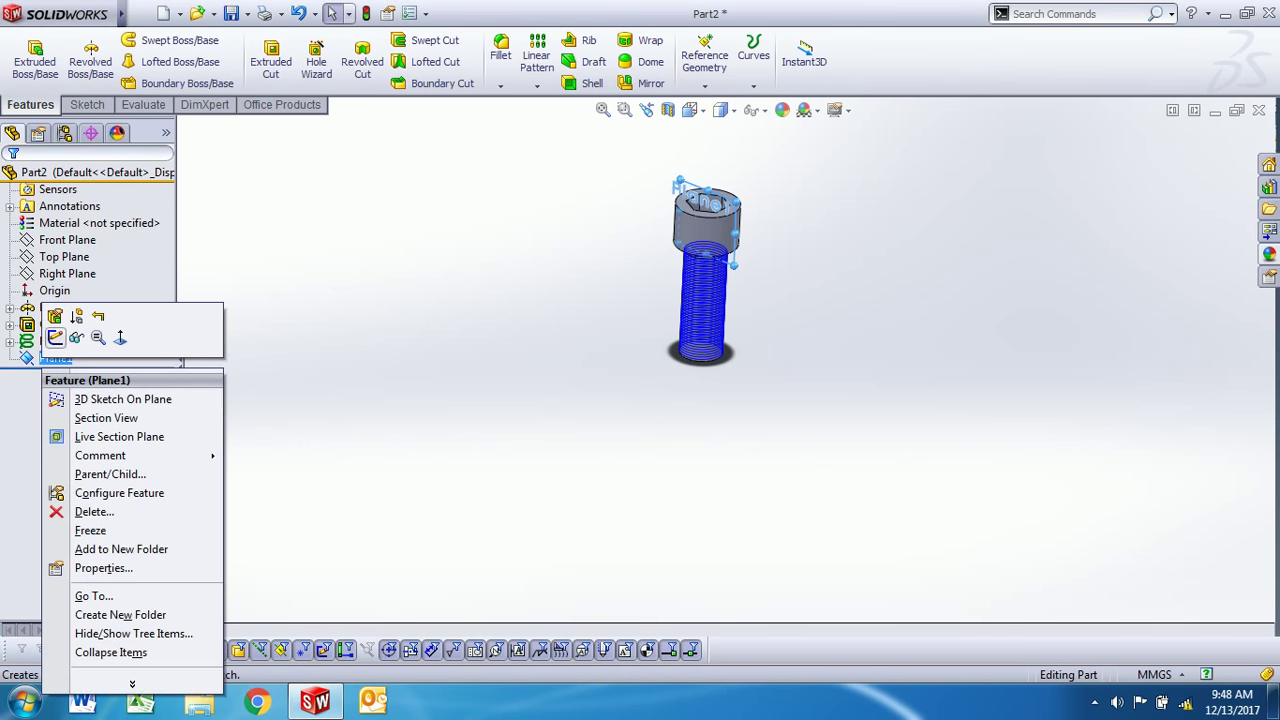
left_click(55, 337)
left_click(720, 110)
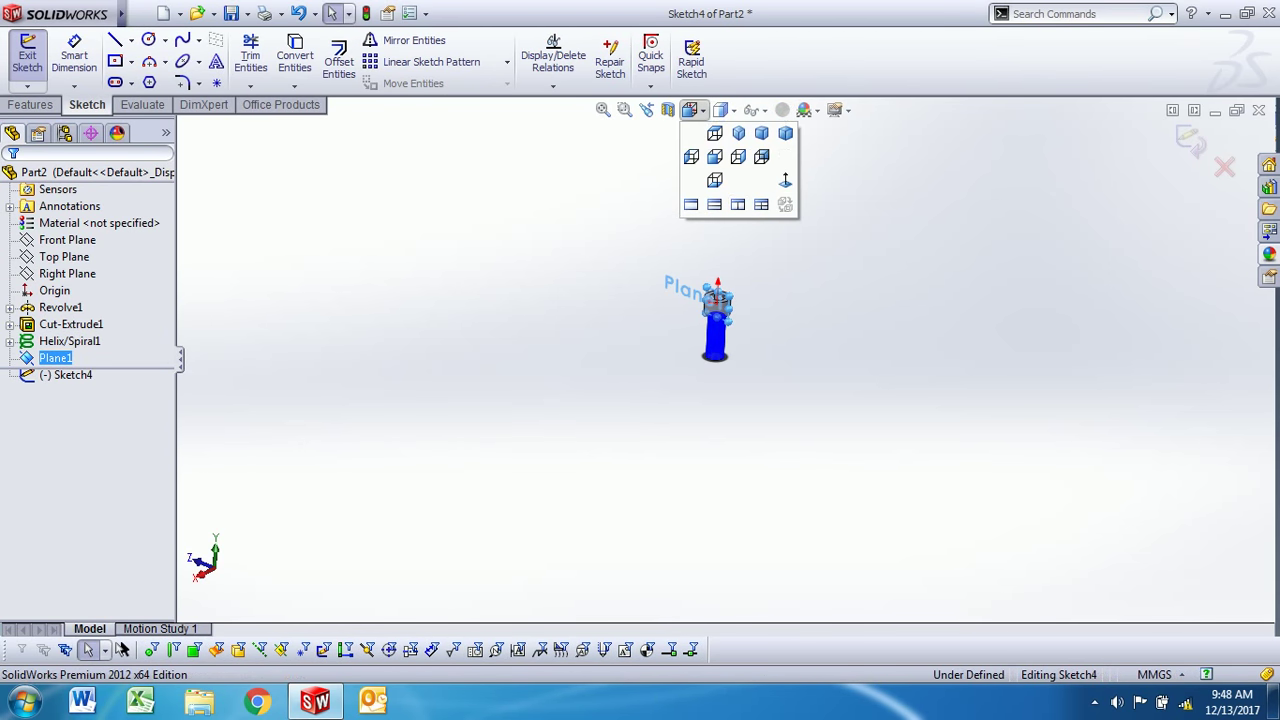
left_click(786, 180)
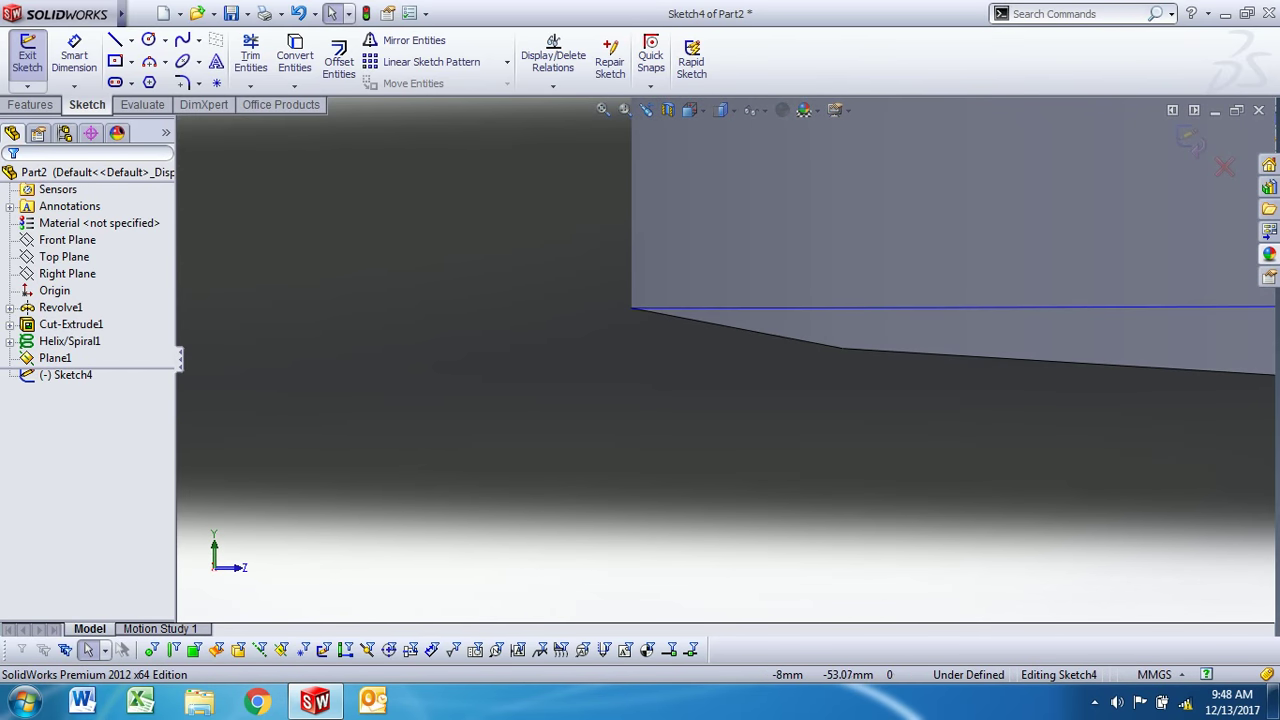
Step: Draw a closed triangular thread profile with lines at the shank edge
key("l")
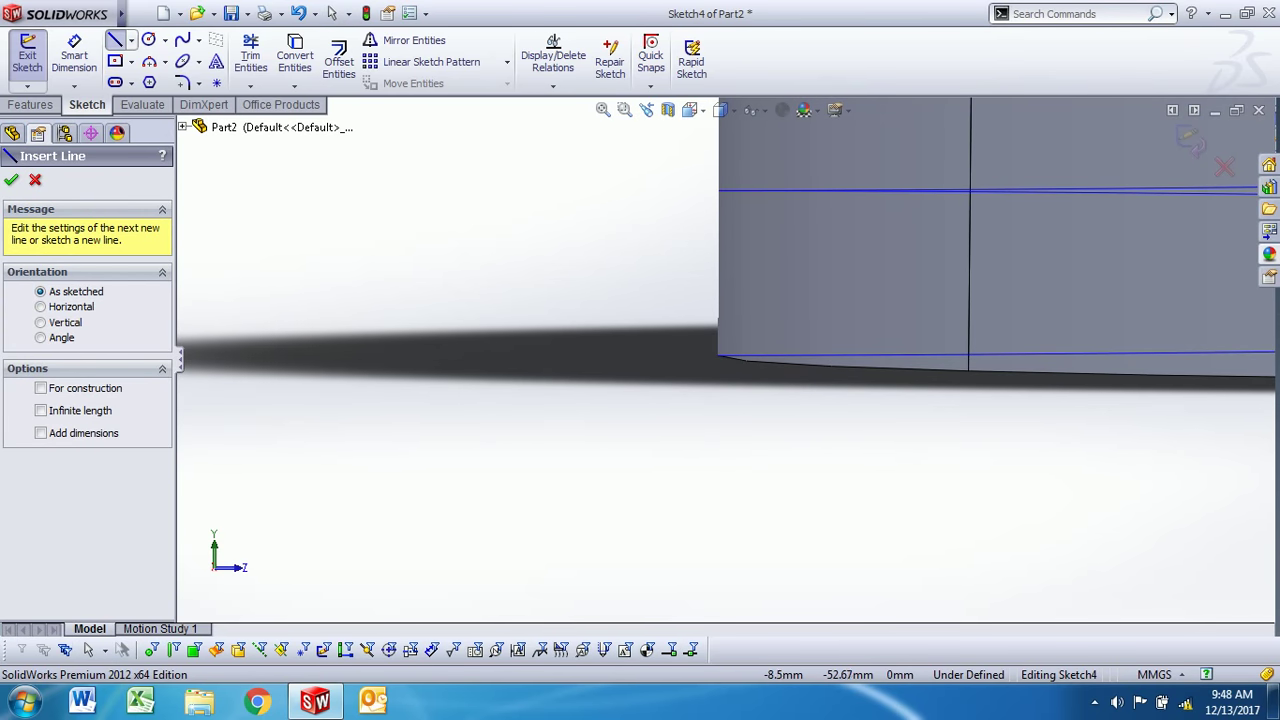
left_click(667, 296)
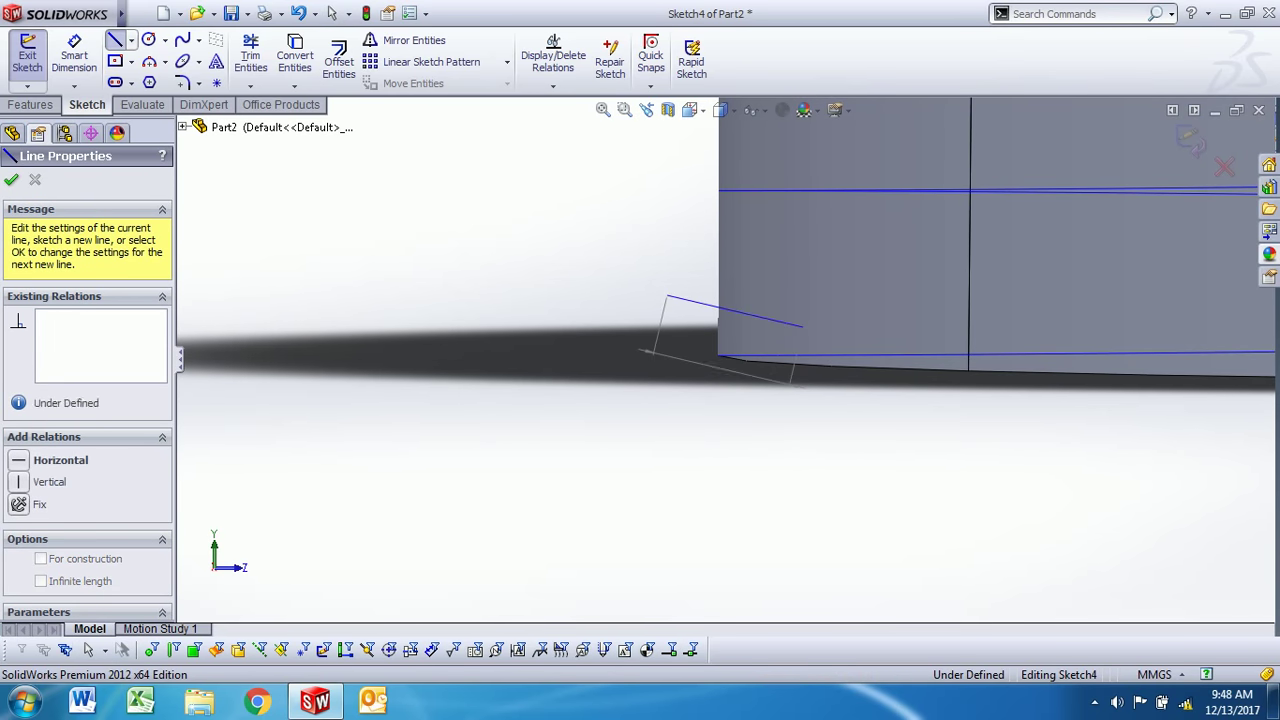
left_click(803, 327)
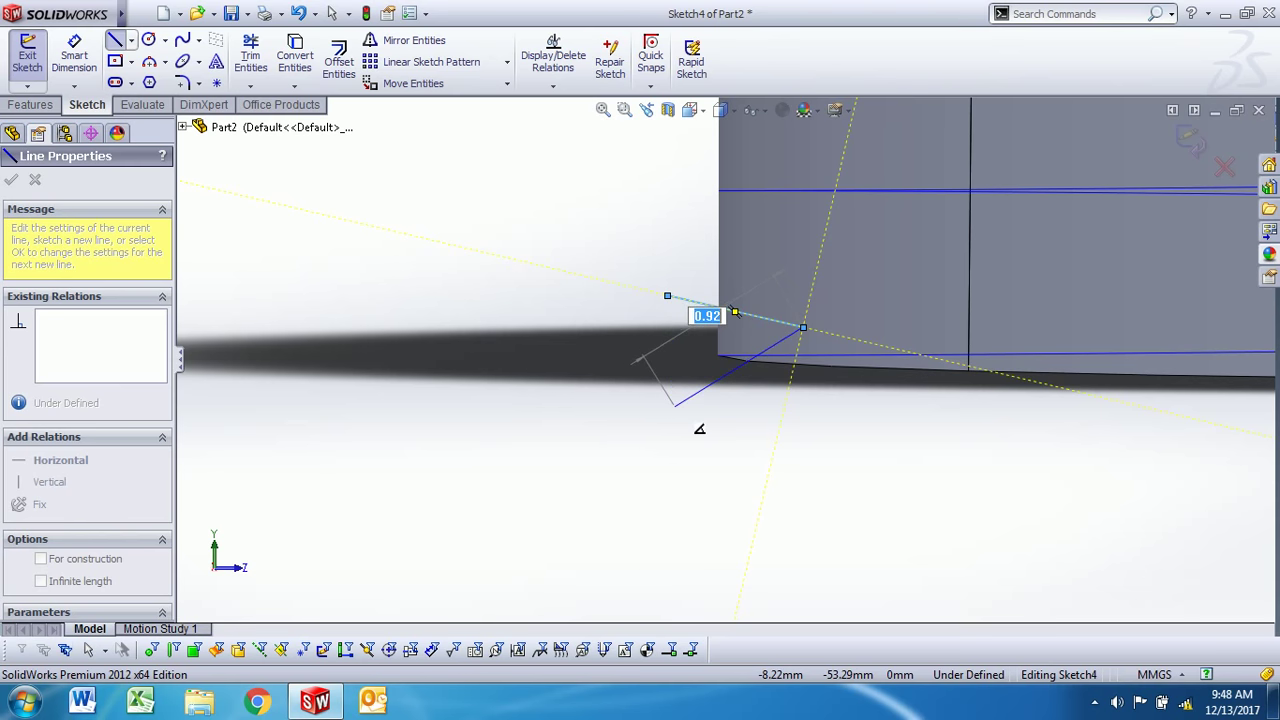
left_click(667, 402)
left_click(667, 296)
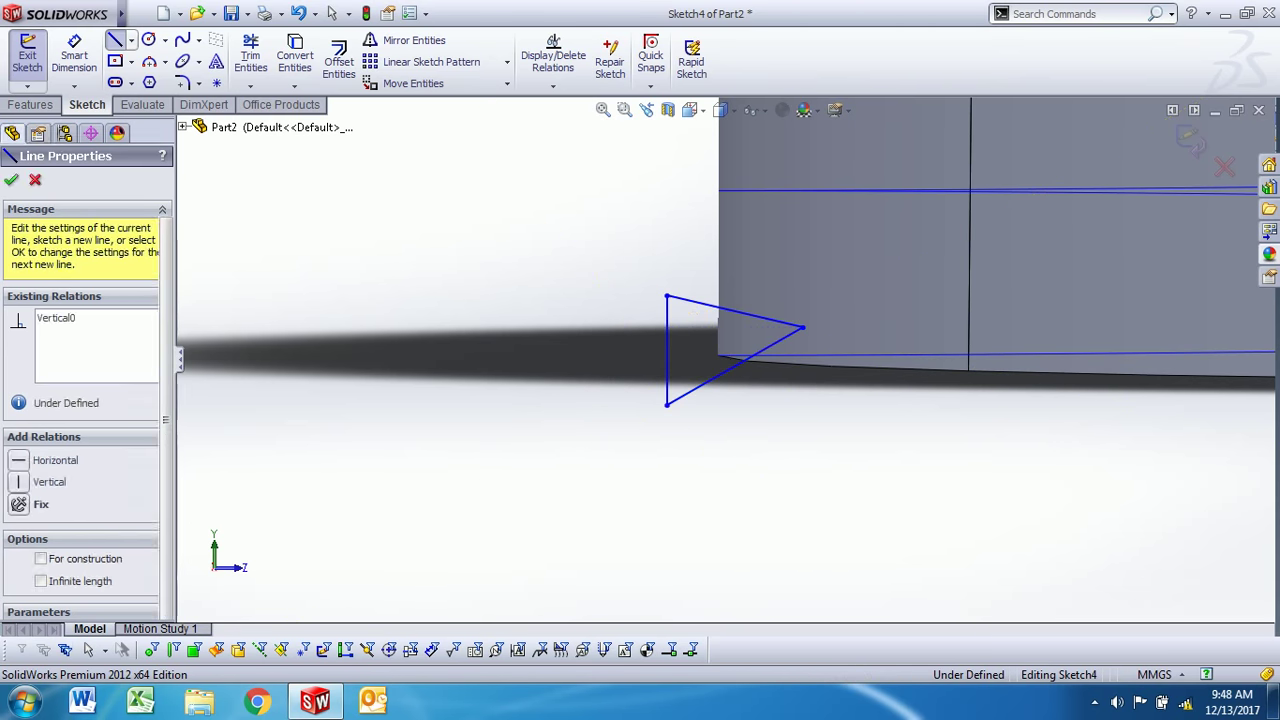
key("Escape")
scroll(726, 359, "up", 3)
scroll(724, 358, "up", 3)
scroll(724, 358, "up", 3)
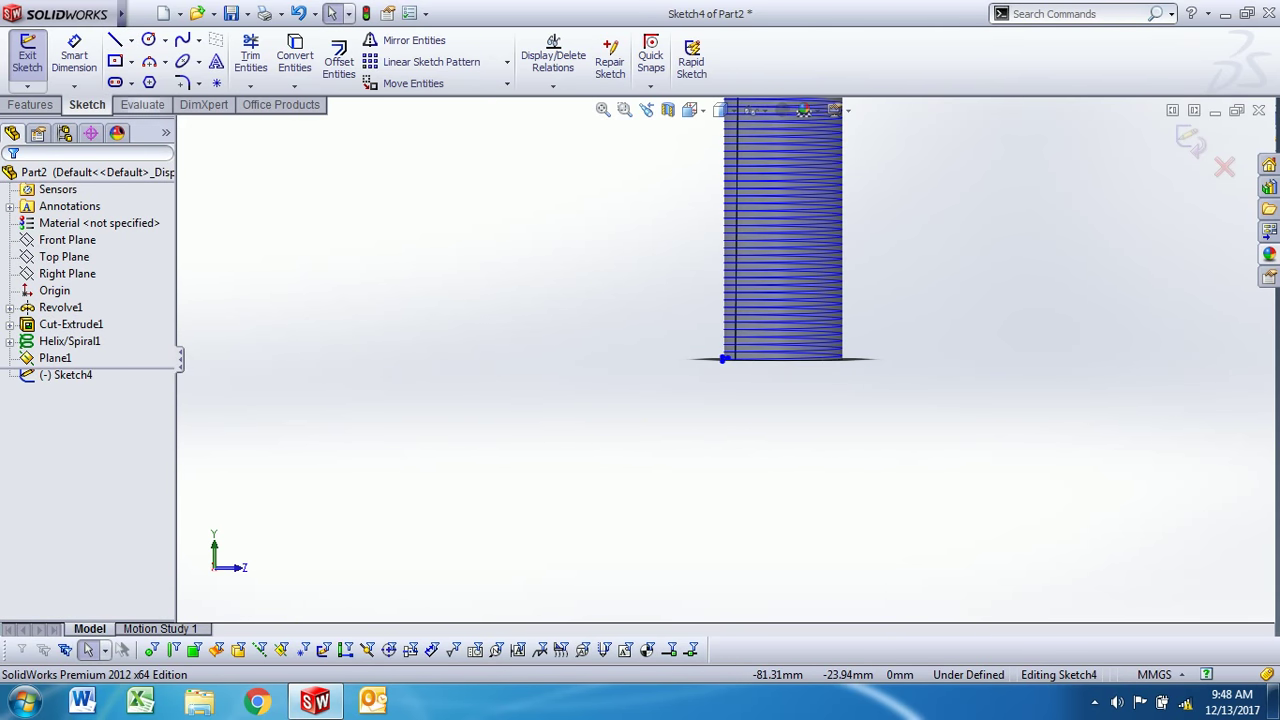
Step: Draw a vertical centerline from the origin down past the shank
left_click(130, 40)
left_click(145, 77)
key("f")
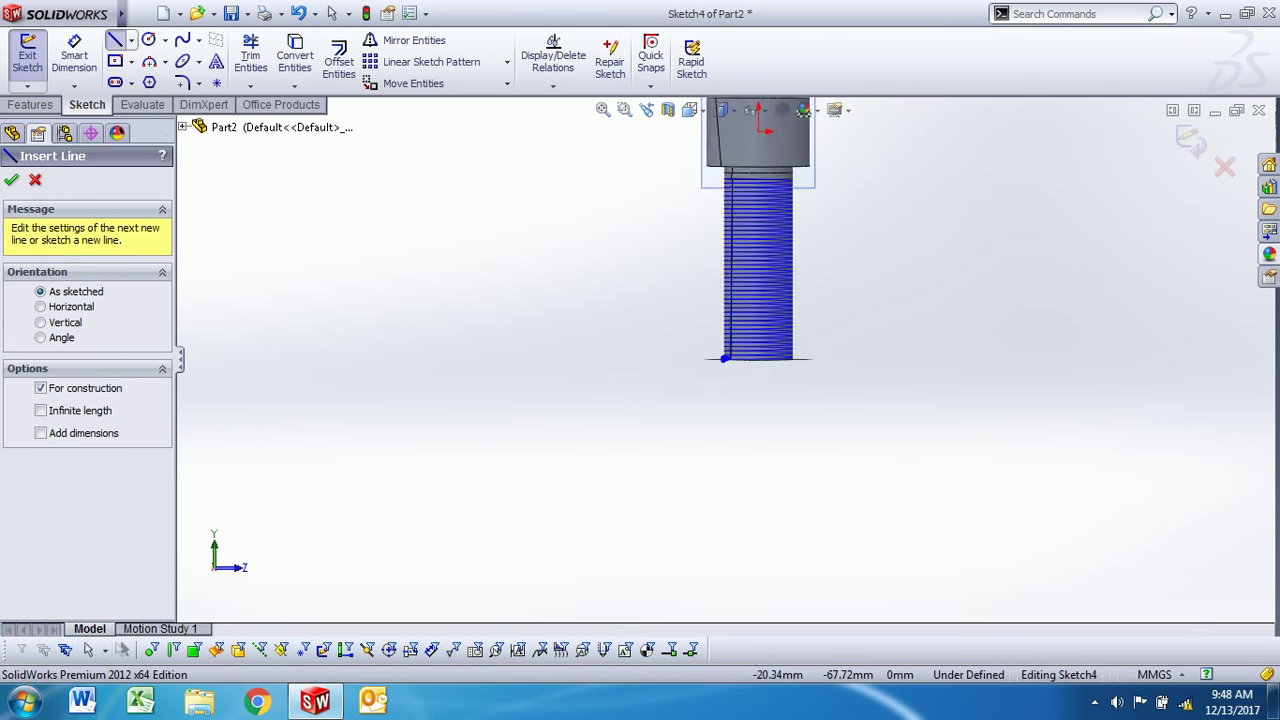
left_click(704, 186)
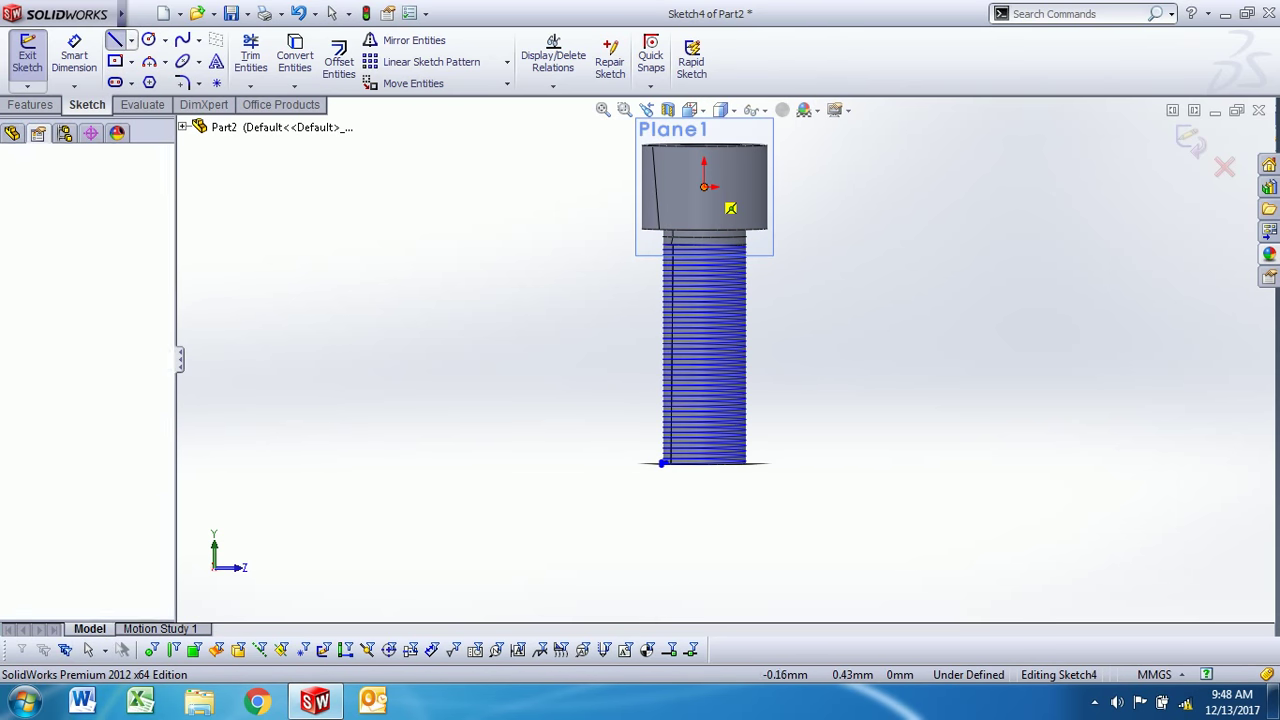
left_click(704, 513)
key("Escape")
scroll(700, 525, "down", 2)
scroll(660, 480, "down", 5)
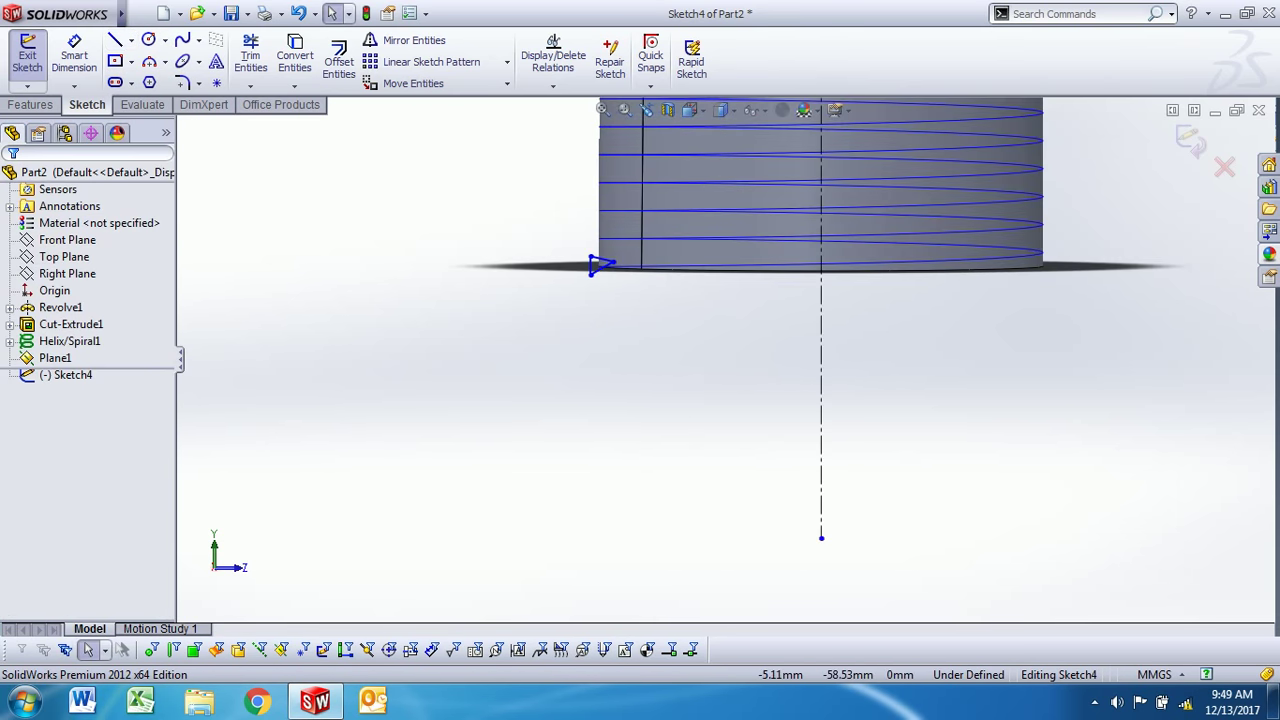
Step: Dimension the triangle's vertical edge 15.90 from the centerline and give it length 1
left_click(74, 60)
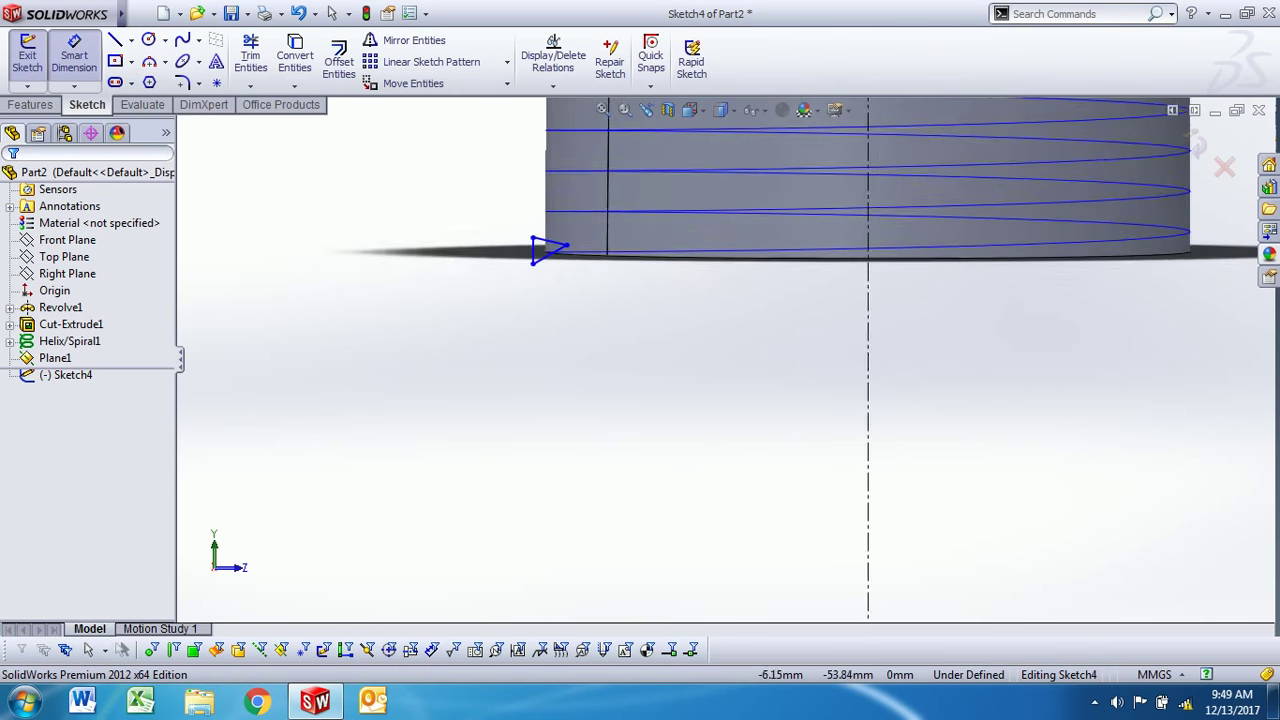
scroll(650, 282, "down", 4)
left_click(468, 230)
scroll(730, 360, "up", 1)
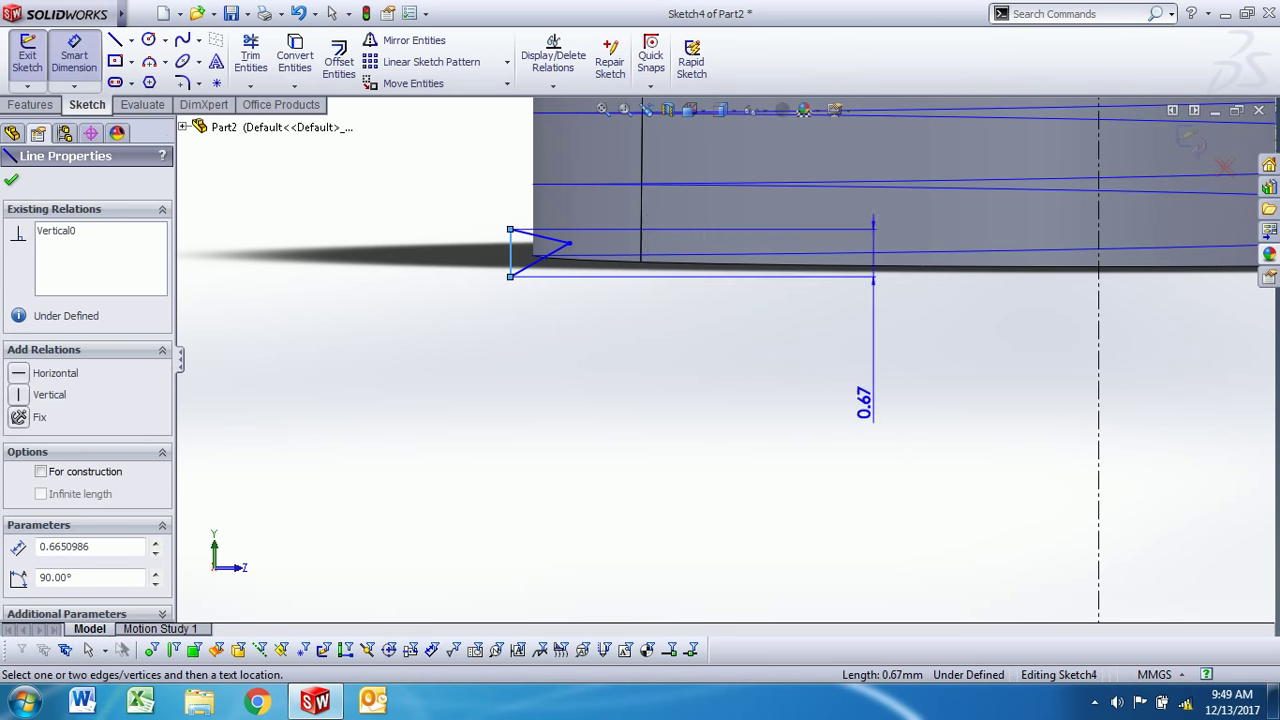
scroll(730, 360, "up", 2)
left_click(940, 360)
left_click(1010, 430)
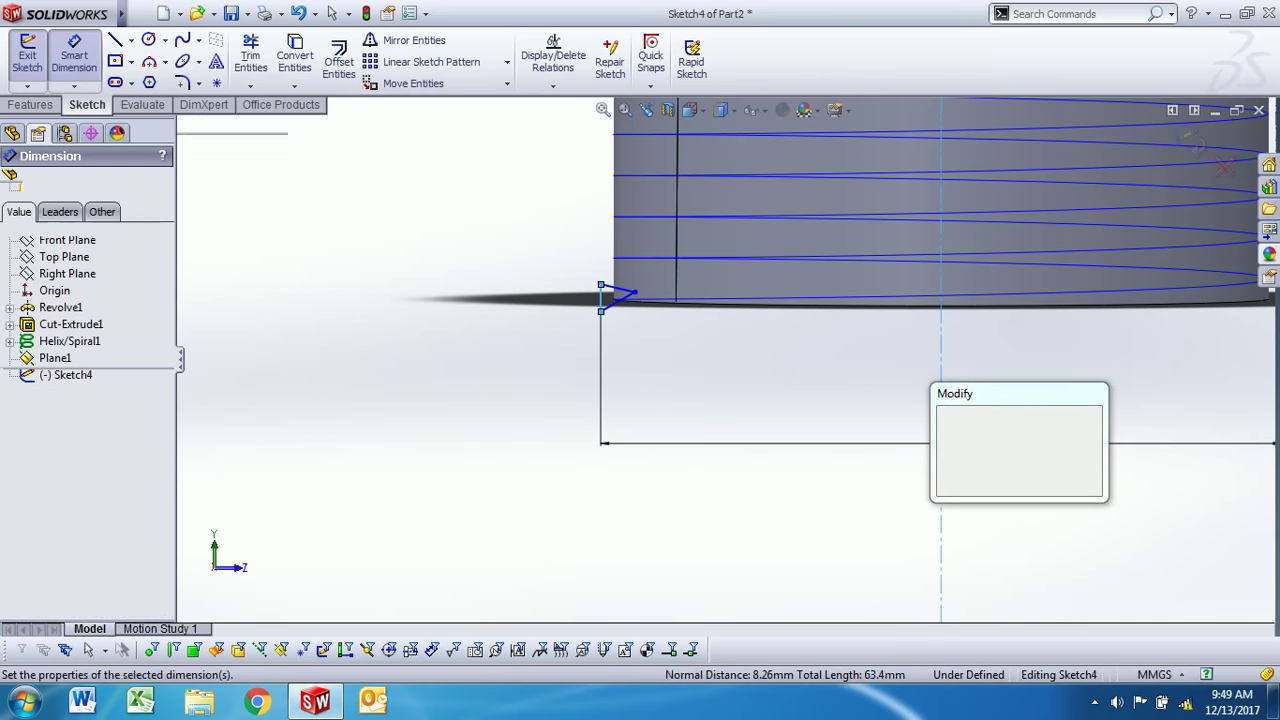
type("15")
type("9")
key("Return")
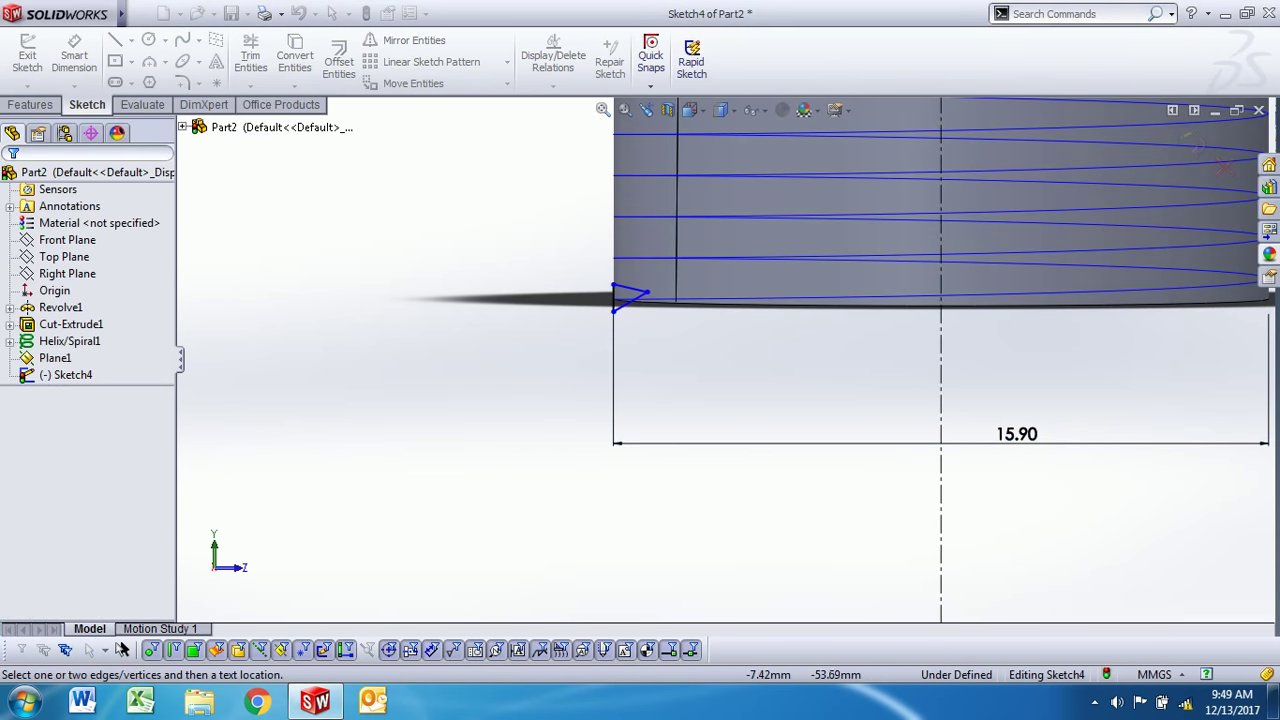
scroll(605, 299, "down", 2)
scroll(605, 299, "down", 3)
left_click(583, 300)
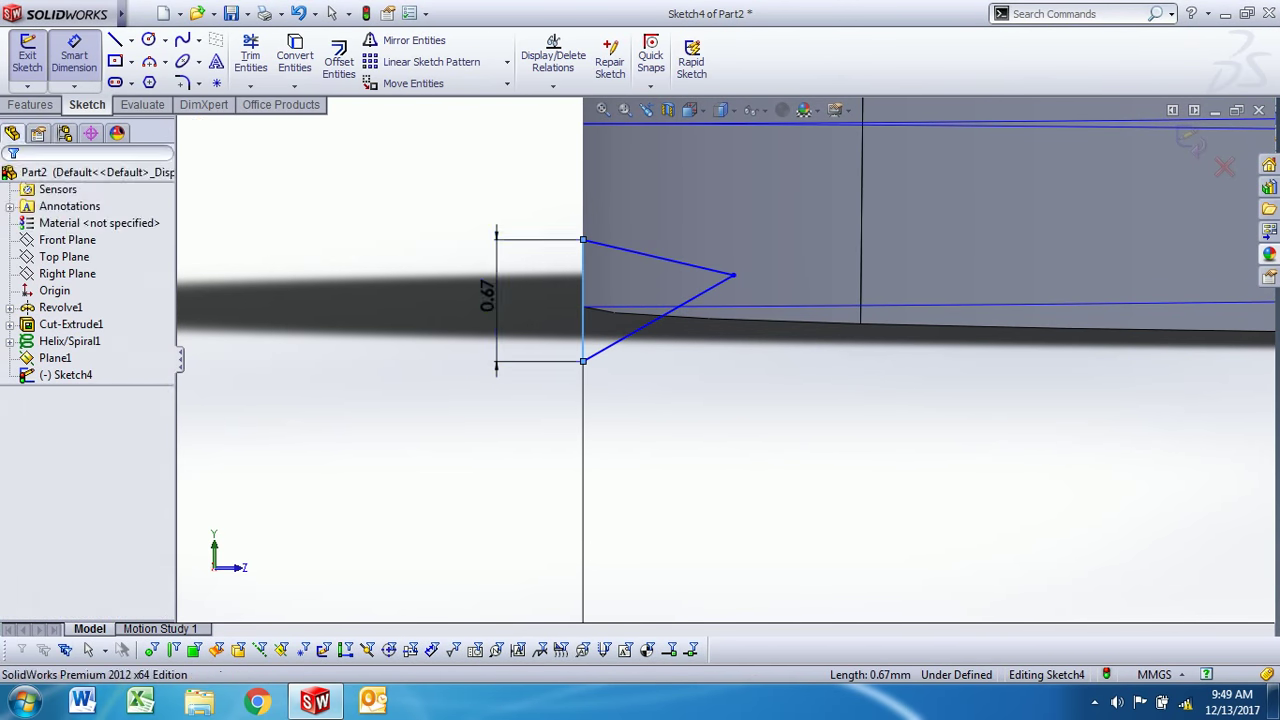
left_click(497, 322)
type("19")
key("Return")
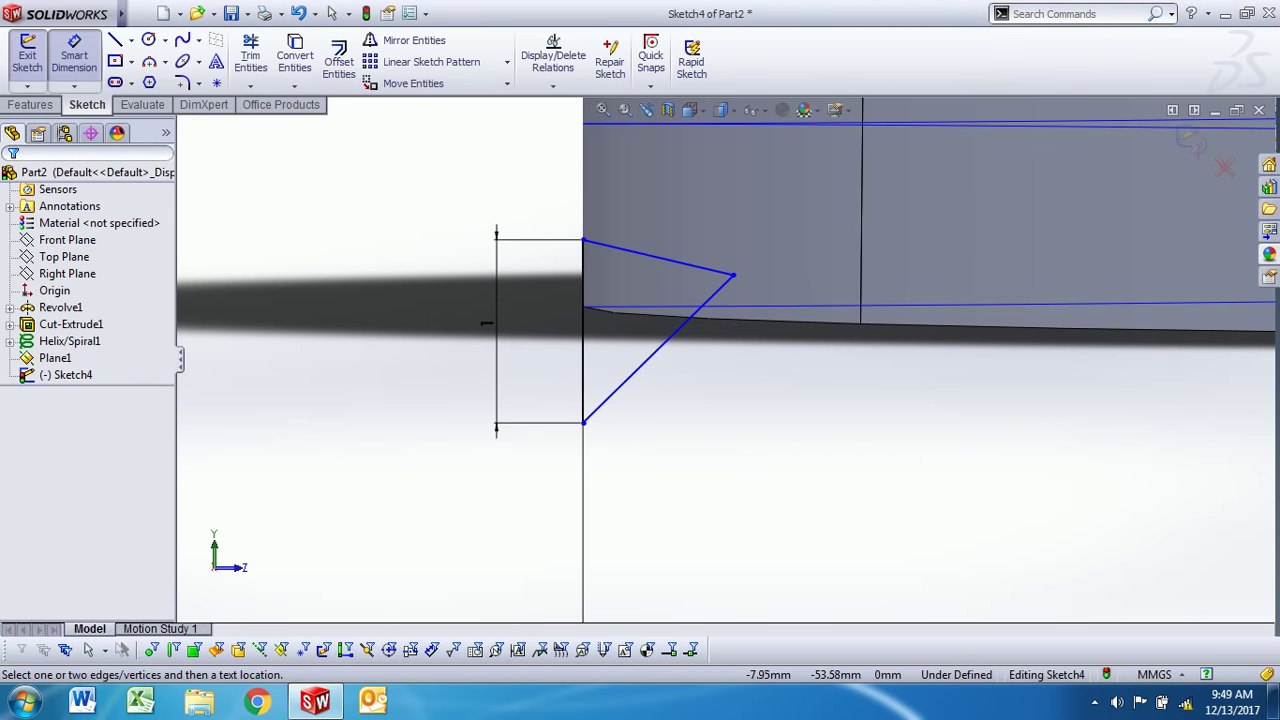
Step: Dimension the apex 0.50 up from the bottom vertex and 0.50 deep from the vertical edge
left_click(583, 422)
left_click(733, 275)
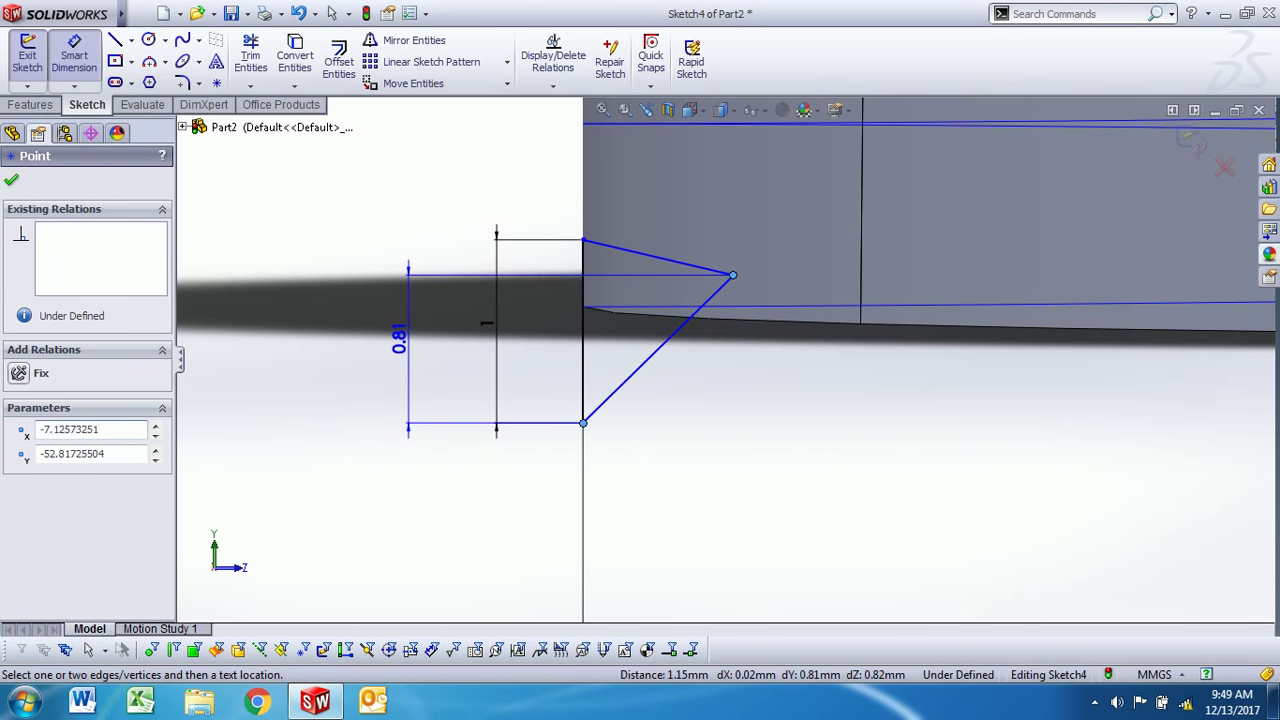
left_click(408, 340)
type("0.5")
key("Return")
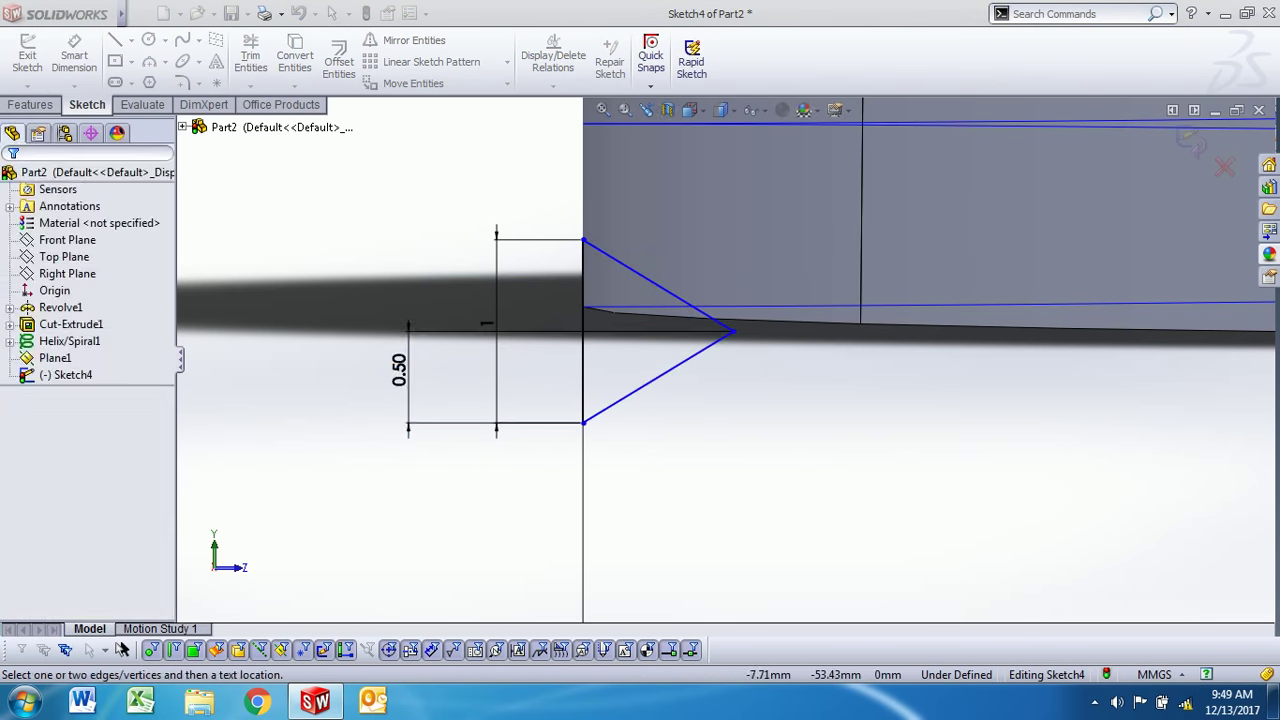
left_click(583, 360)
left_click(733, 331)
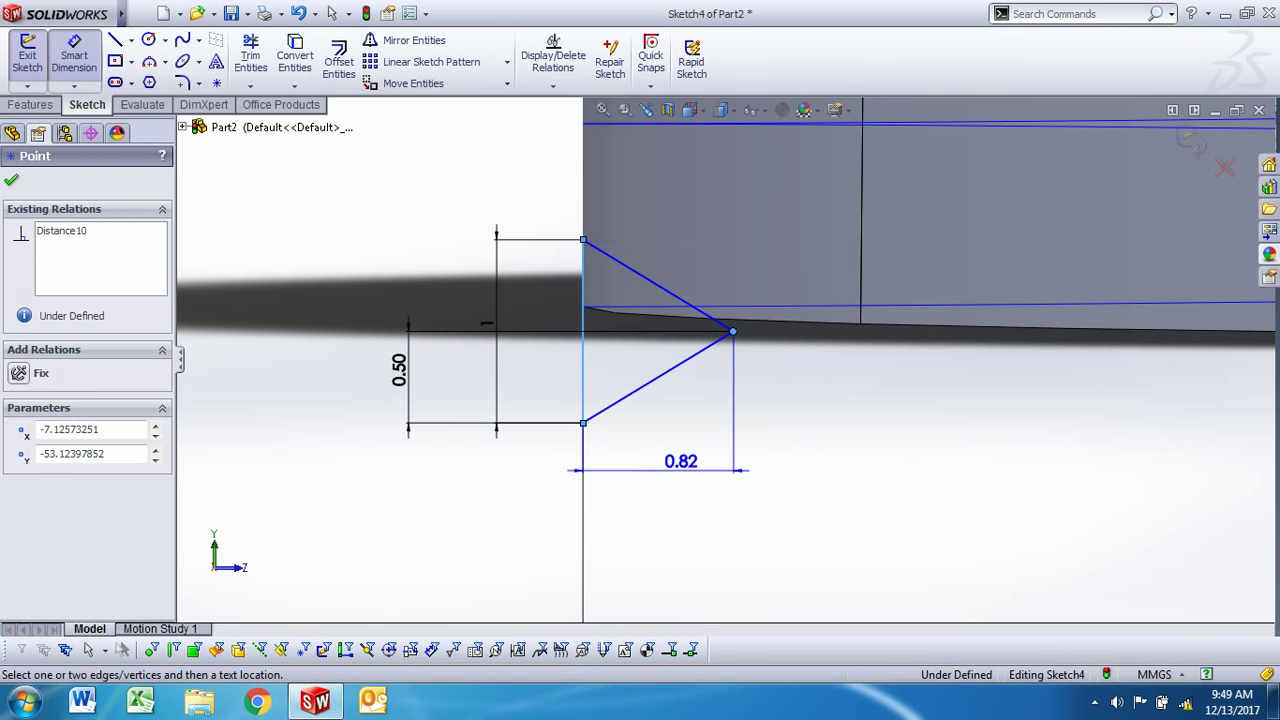
left_click(575, 492)
type("0.5")
key("Return")
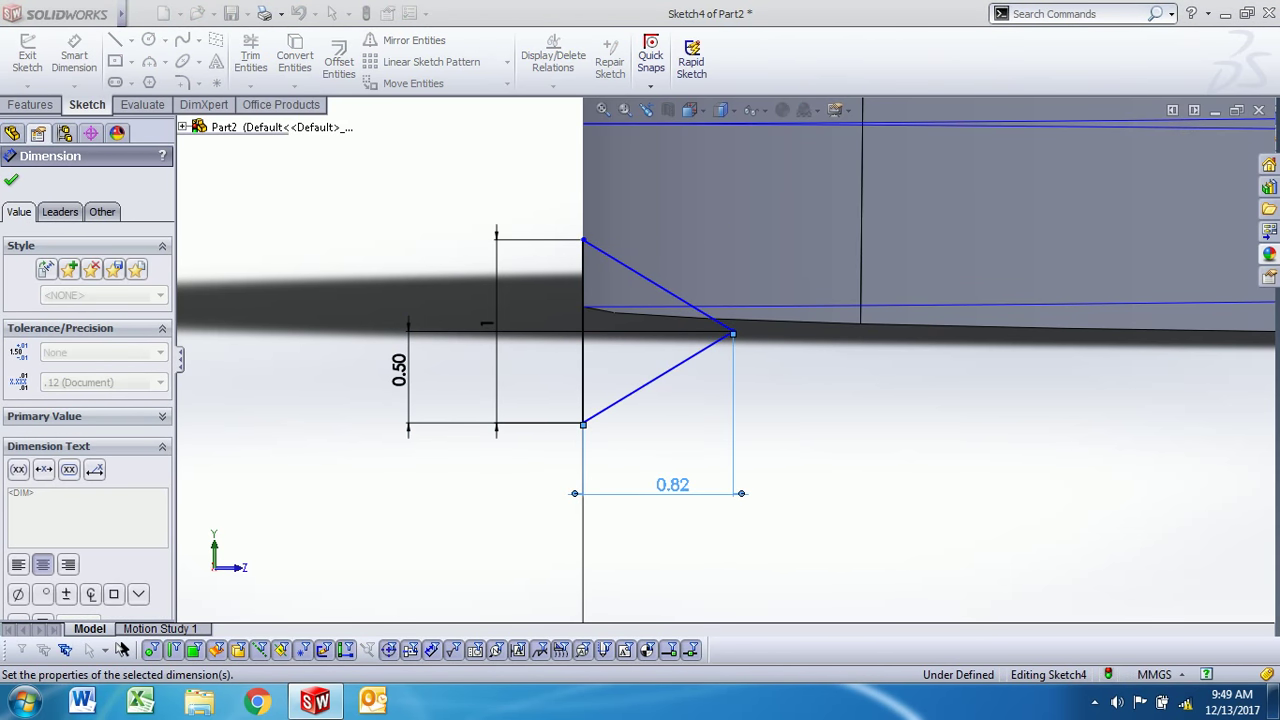
key("Escape")
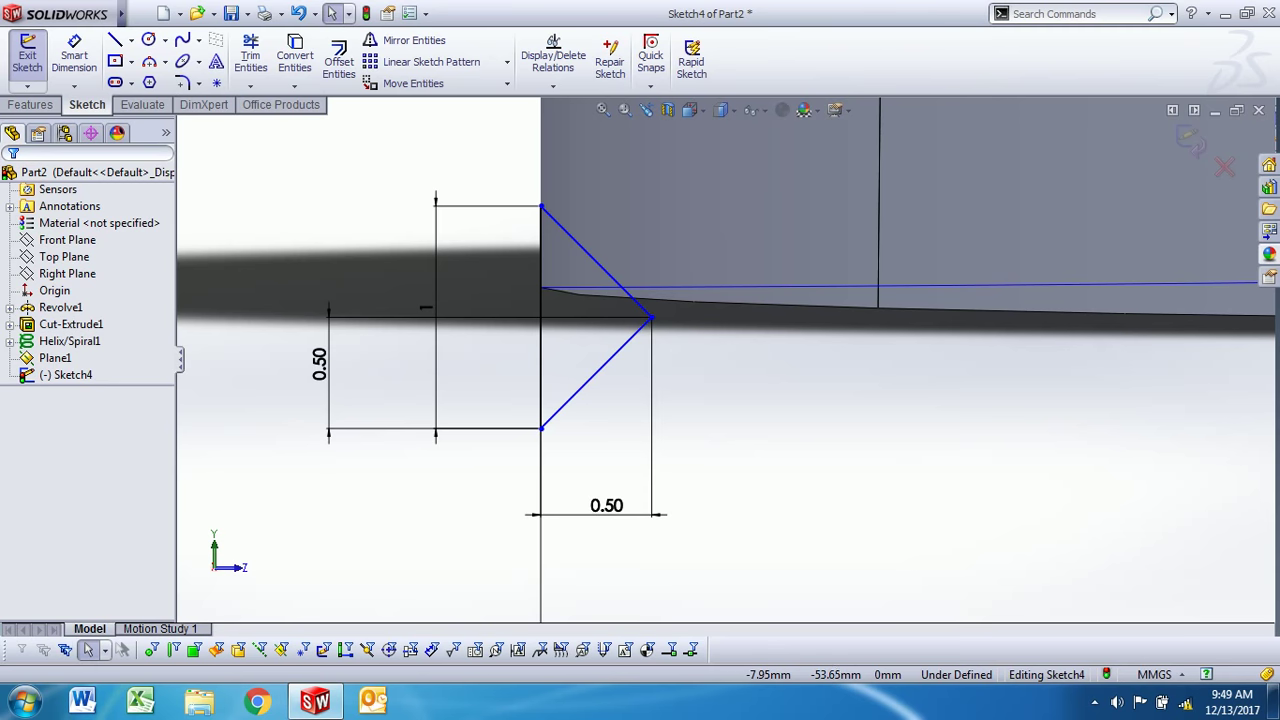
Step: Drag the profile's top vertex upward to reposition the still under-defined triangle
left_click(540, 428)
left_click(122, 650)
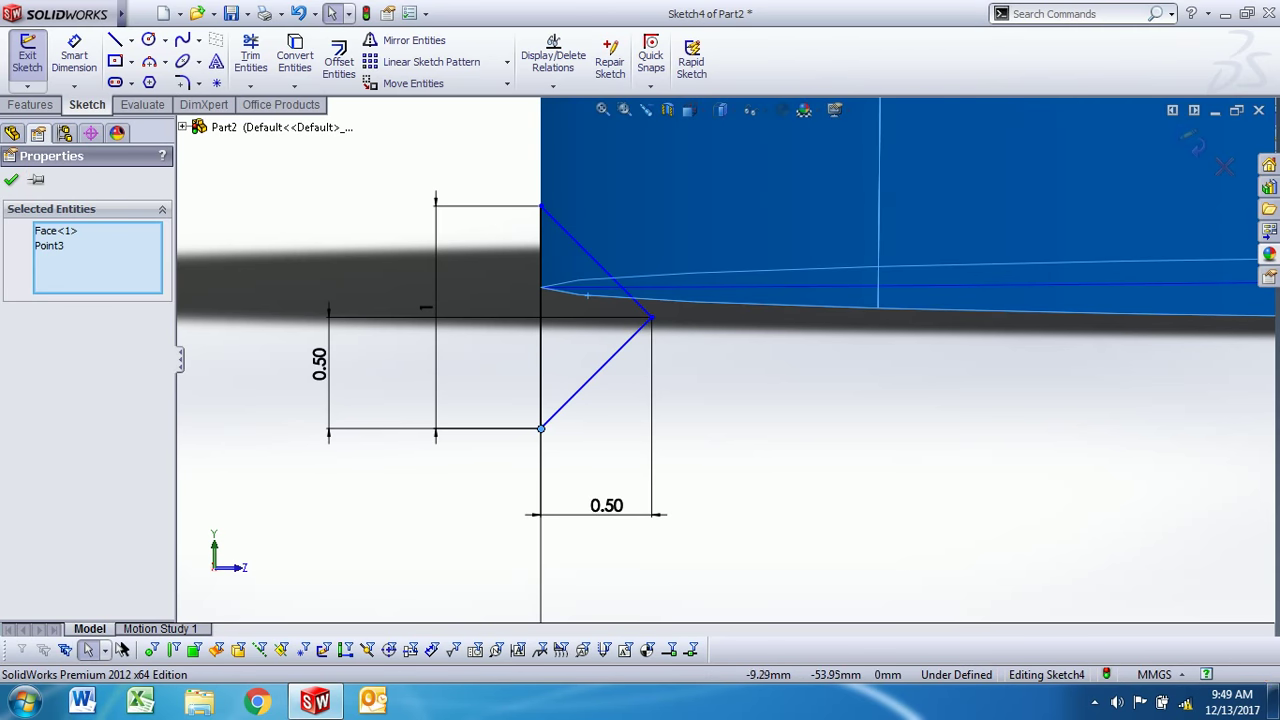
key("ctrl+shift+z")
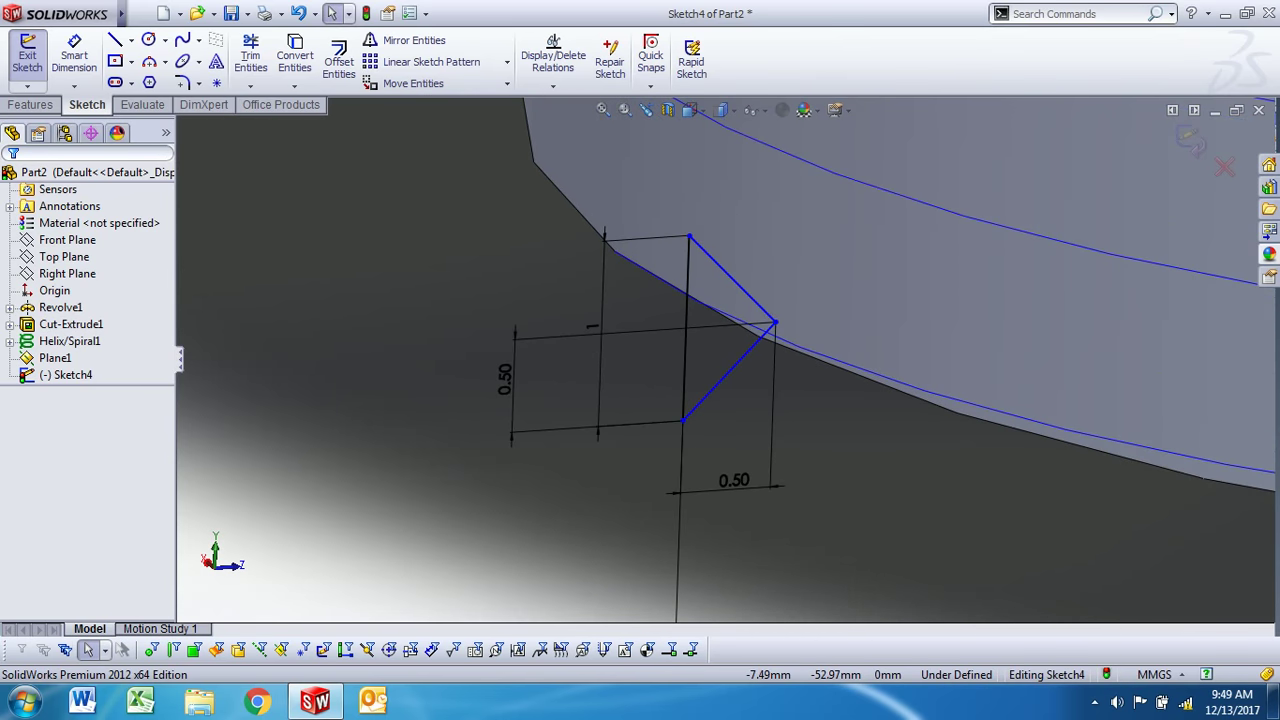
left_click(692, 300)
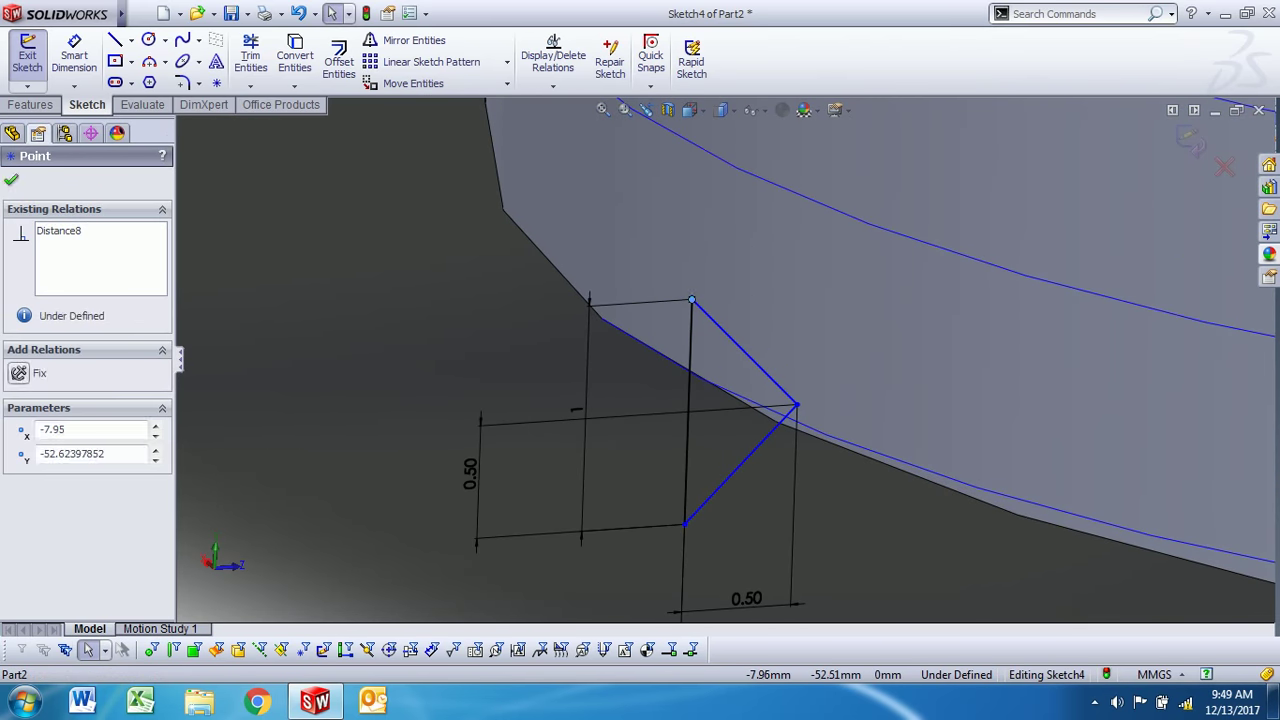
left_click_drag(692, 300, 696, 204)
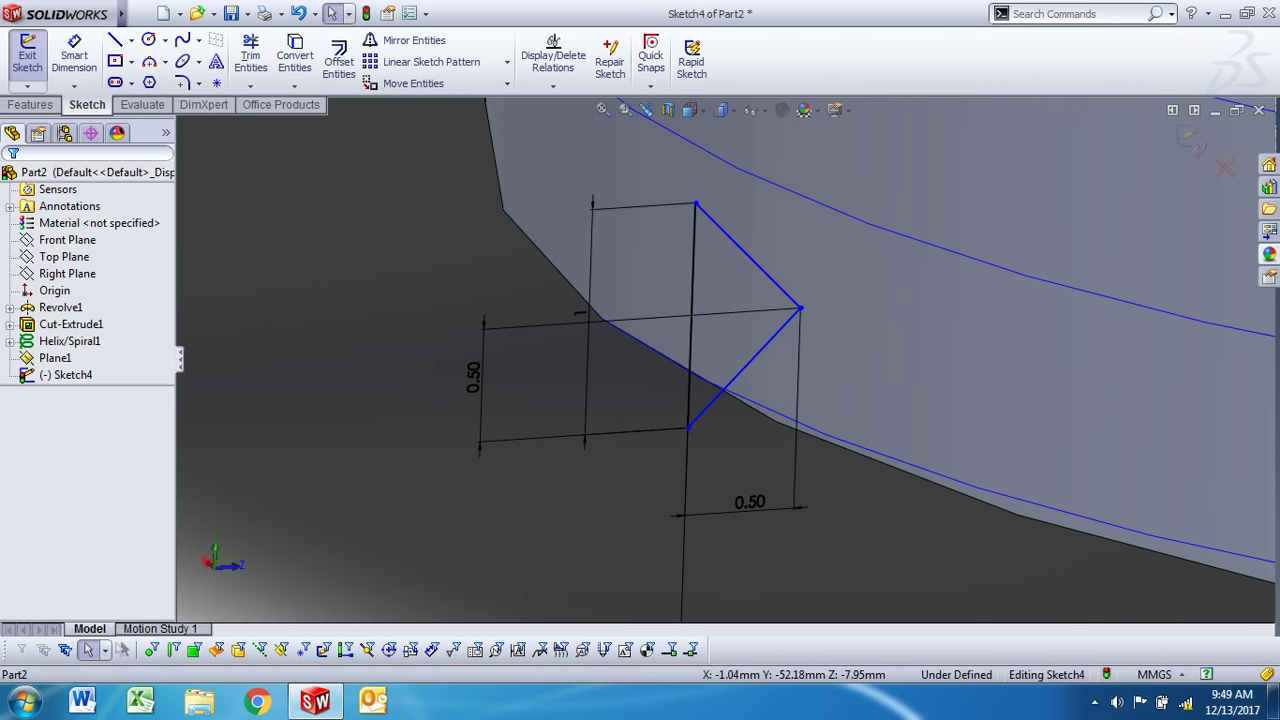
Step: Try a Coincident relation between the bottom point and shank edge, undo it, and view Normal To
left_click(688, 428, "ctrl")
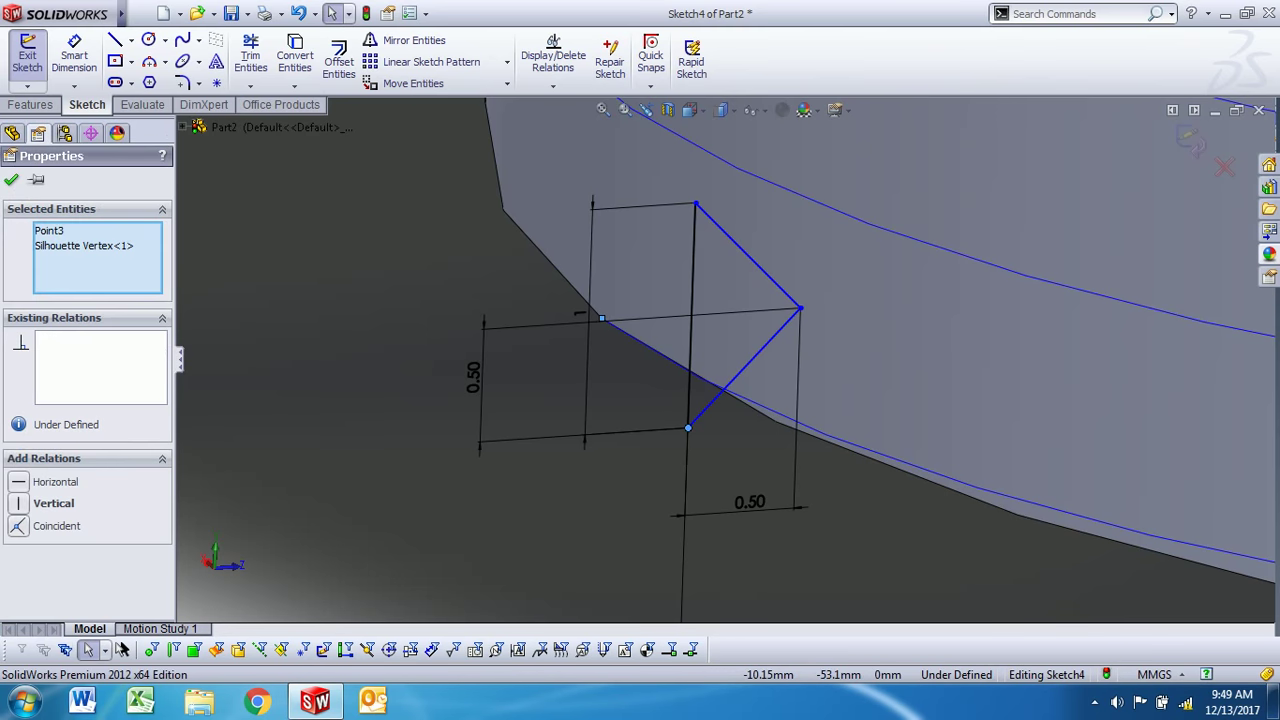
left_click(56, 526)
key("Escape")
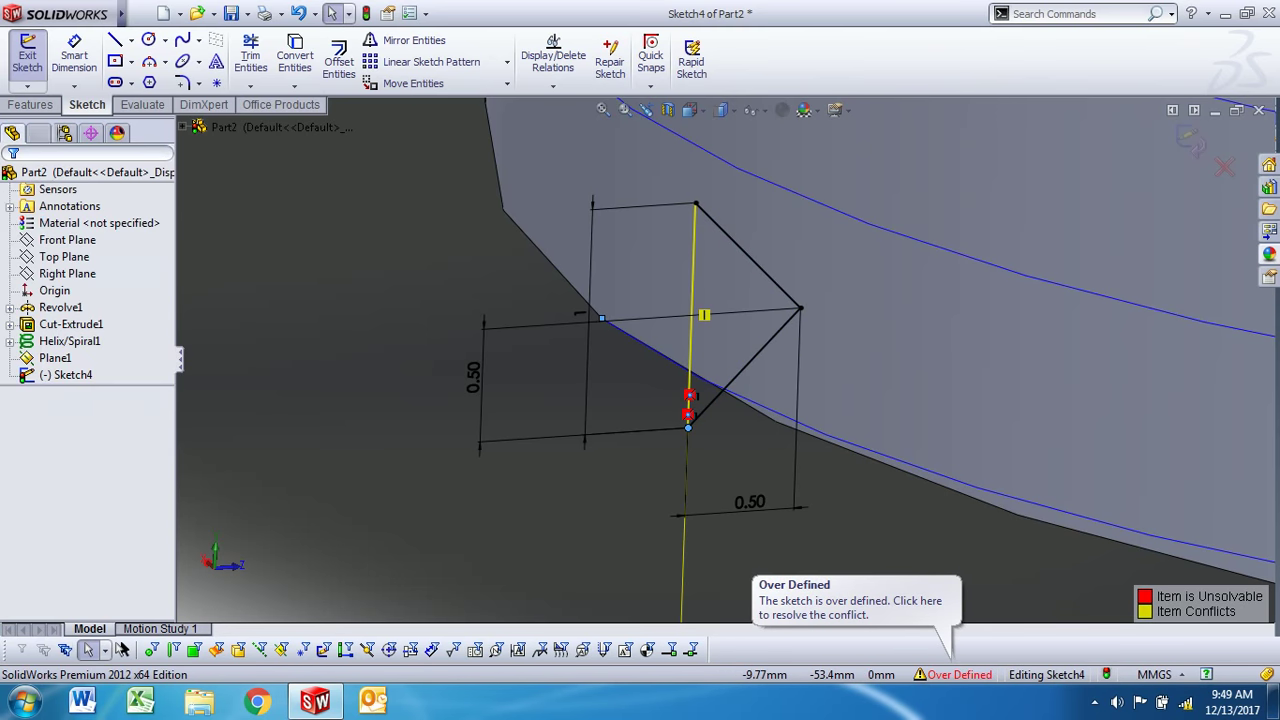
key("ctrl+z")
scroll(723, 358, "up", 5)
scroll(723, 358, "up", 2)
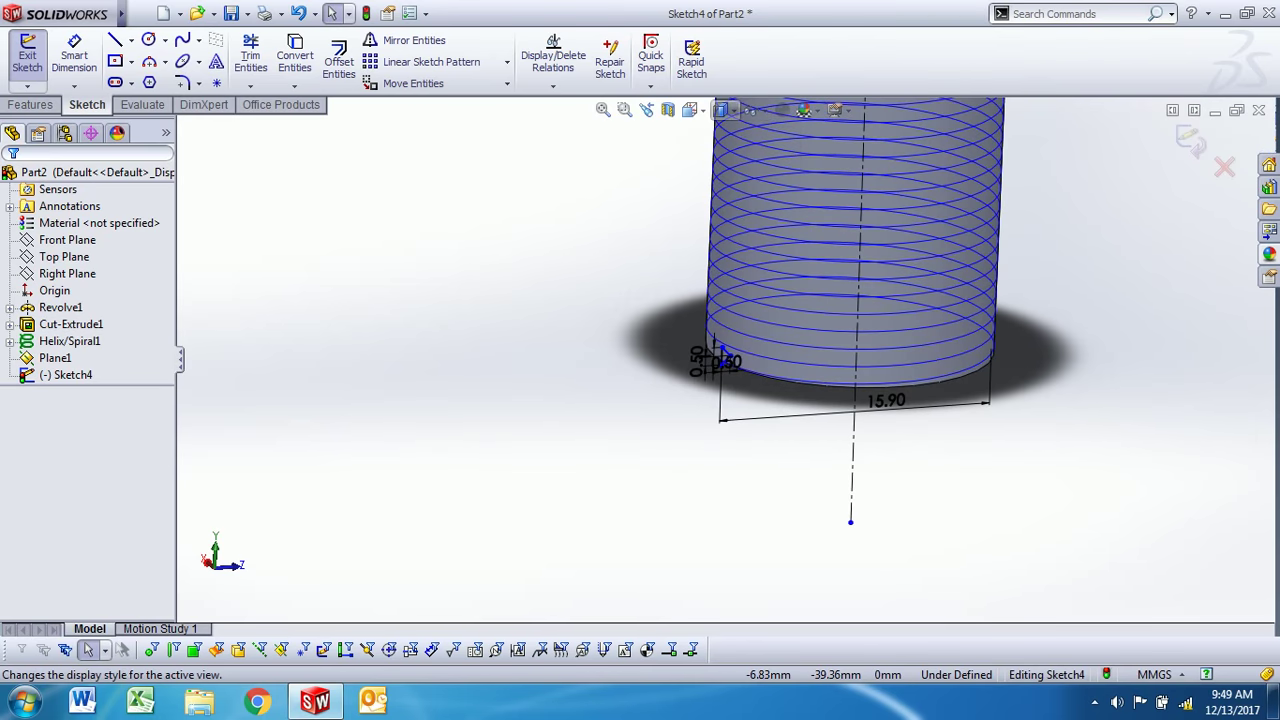
left_click(692, 110)
left_click(785, 180)
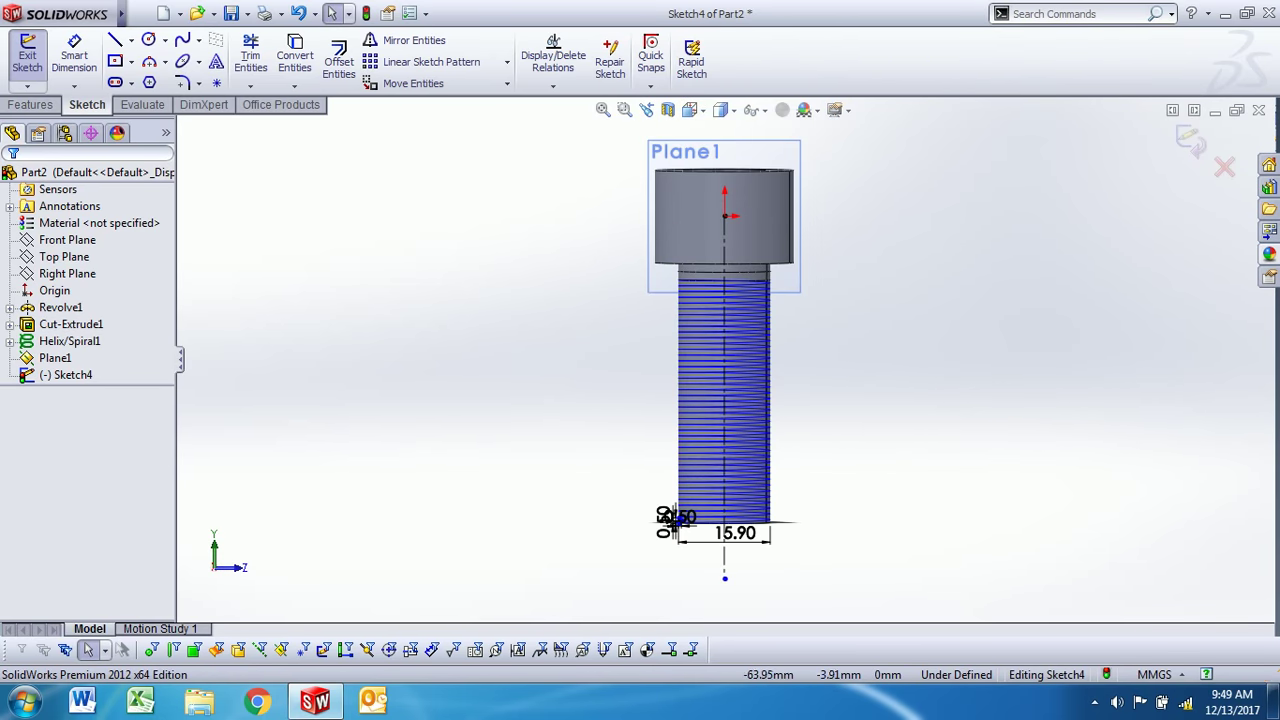
Step: Dimension the profile's bottom vertex with a 45 vertical height dimension
left_click(74, 55)
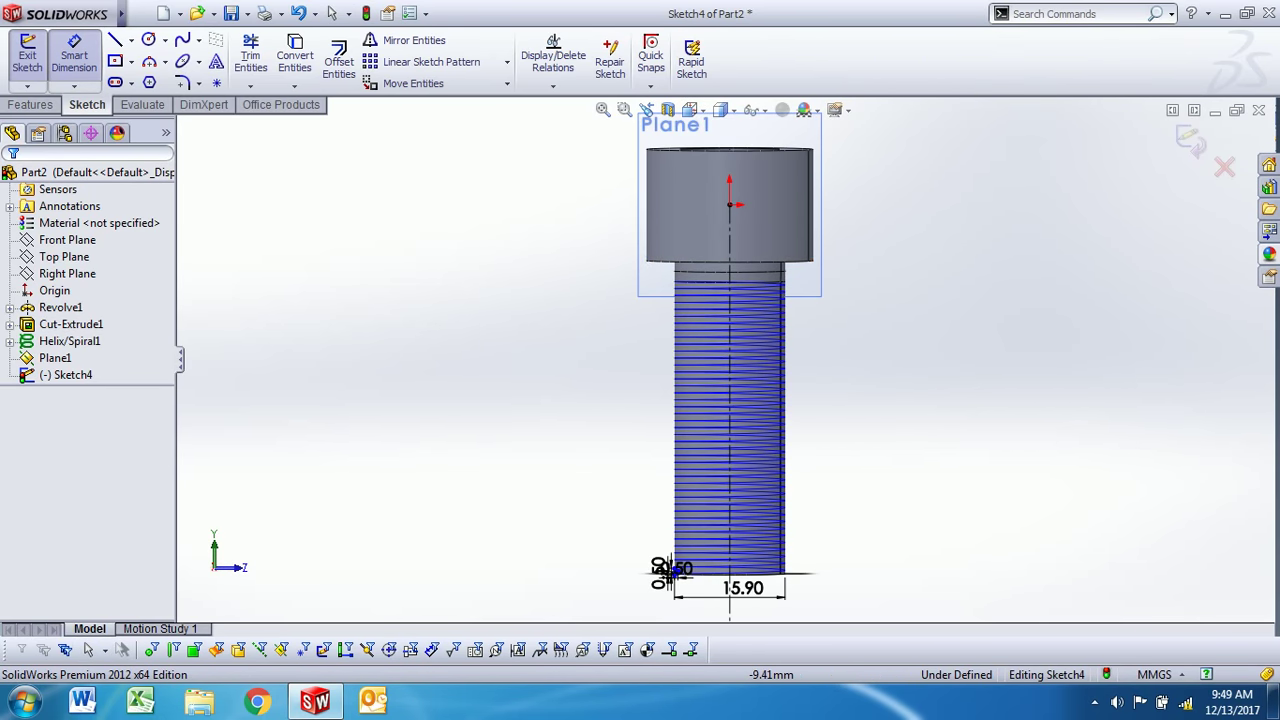
scroll(662, 262, "down", 2)
scroll(680, 520, "up", 2)
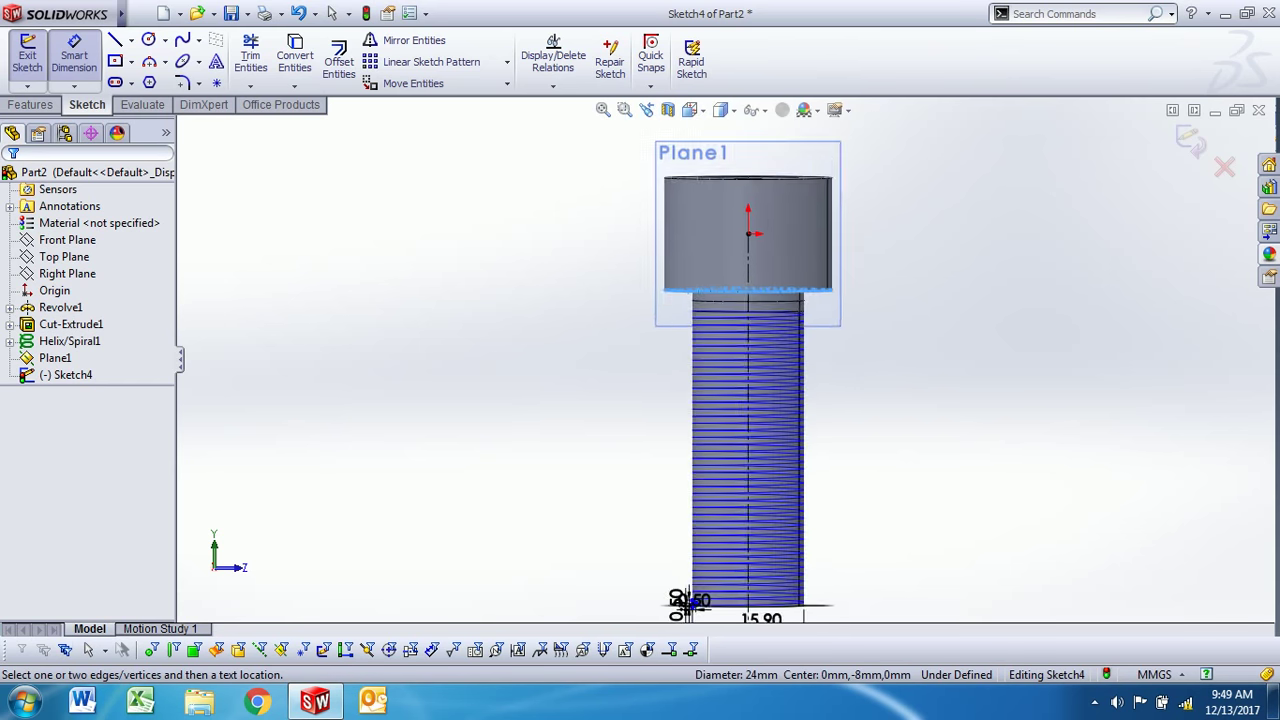
scroll(692, 525, "down", 3)
scroll(690, 430, "down", 3)
scroll(718, 376, "down", 2)
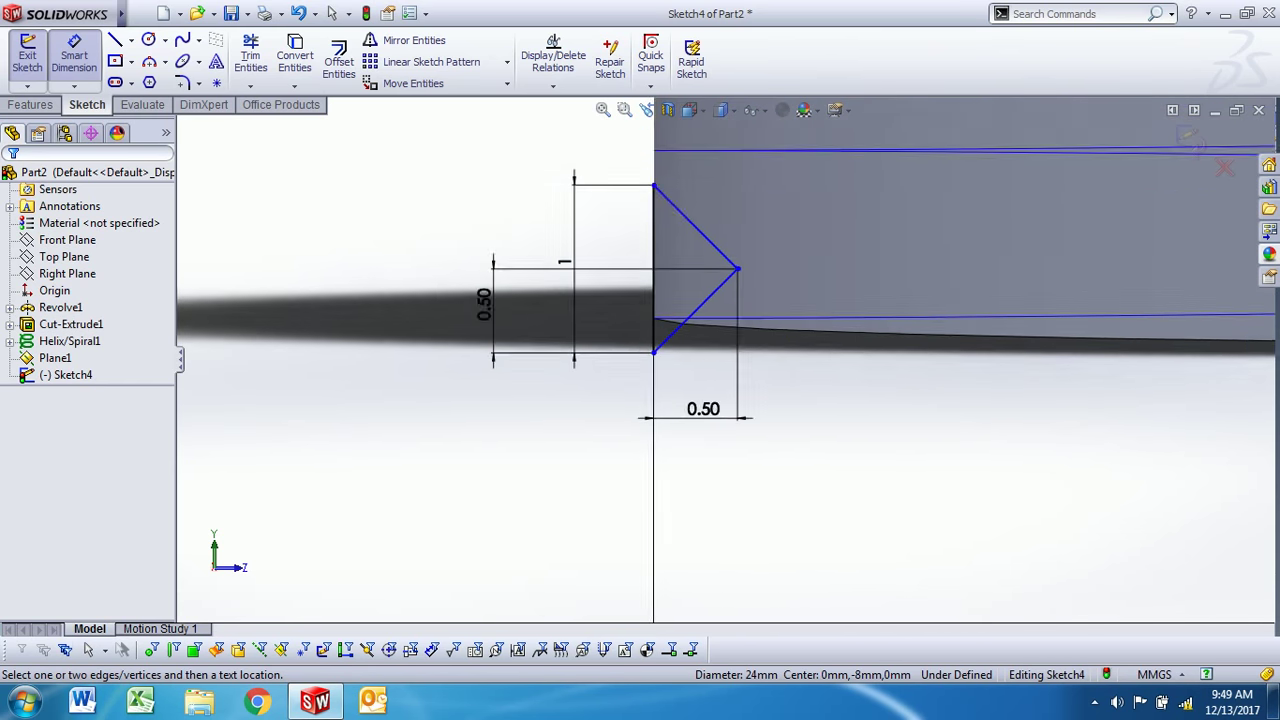
scroll(660, 400, "down", 1)
left_click(649, 338)
scroll(816, 388, "up", 1)
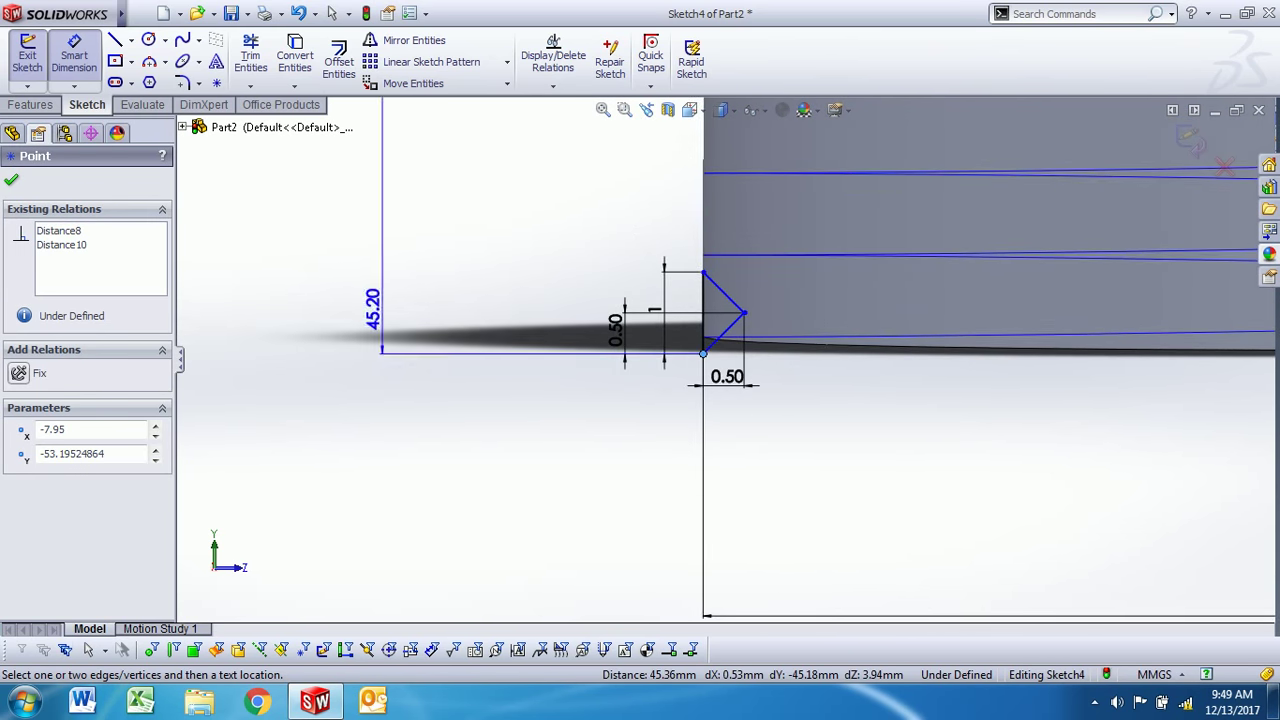
left_click(372, 300)
type("45")
key("Return")
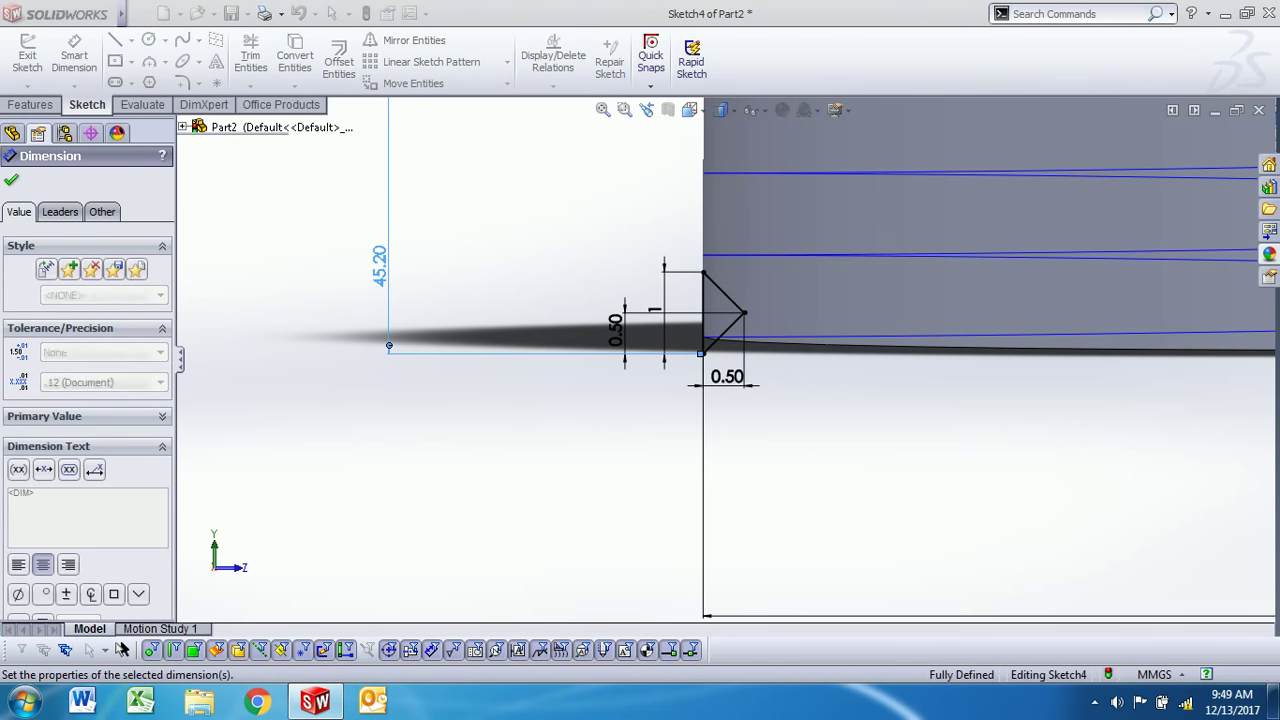
Step: Exit the now fully defined Sketch4
key("Escape")
key("Escape")
scroll(689, 350, "down", 2)
scroll(723, 355, "up", 4)
scroll(723, 355, "up", 6)
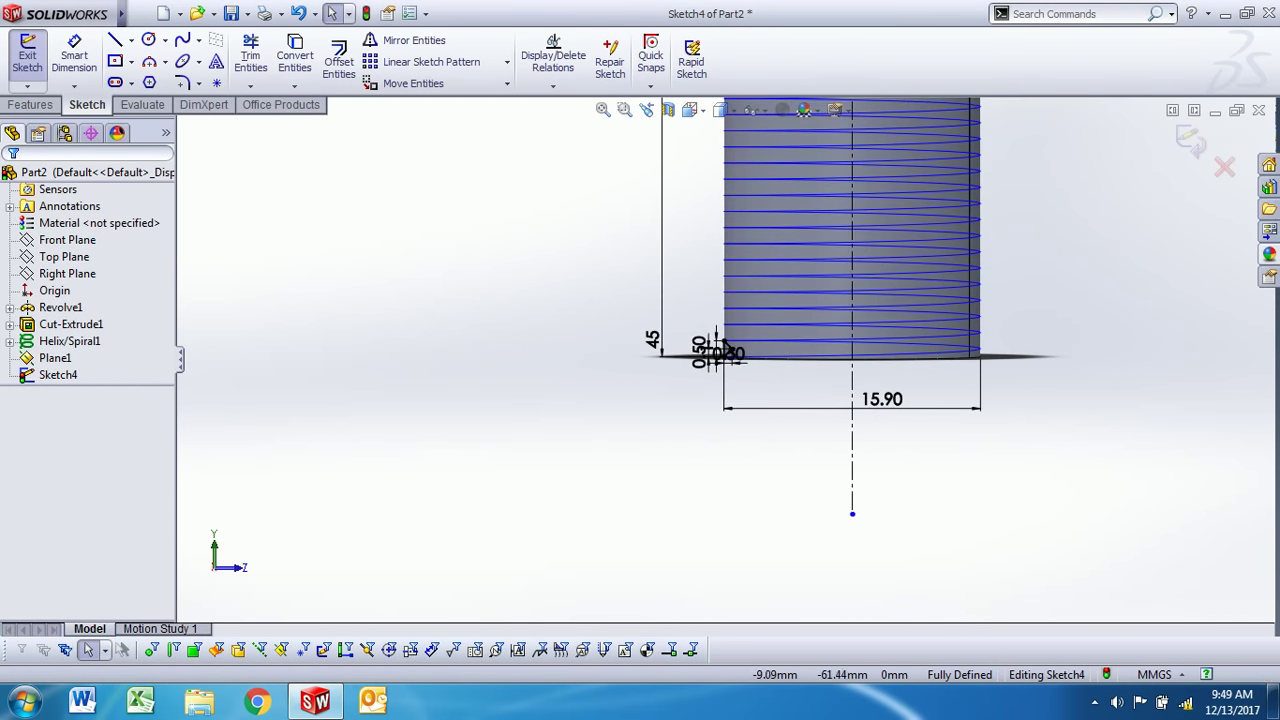
left_click(27, 55)
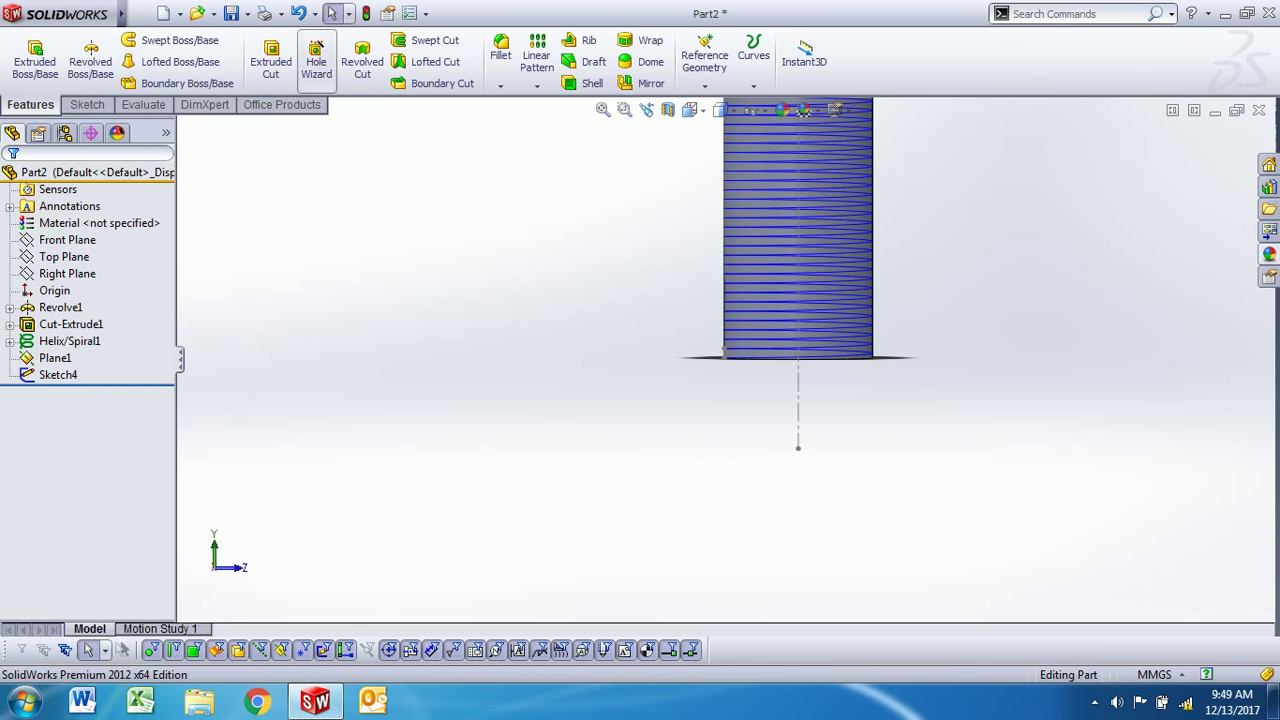
Step: Set up a swept cut with Sketch4 as the profile and Helix/Spiral1 as the path
left_click(437, 66)
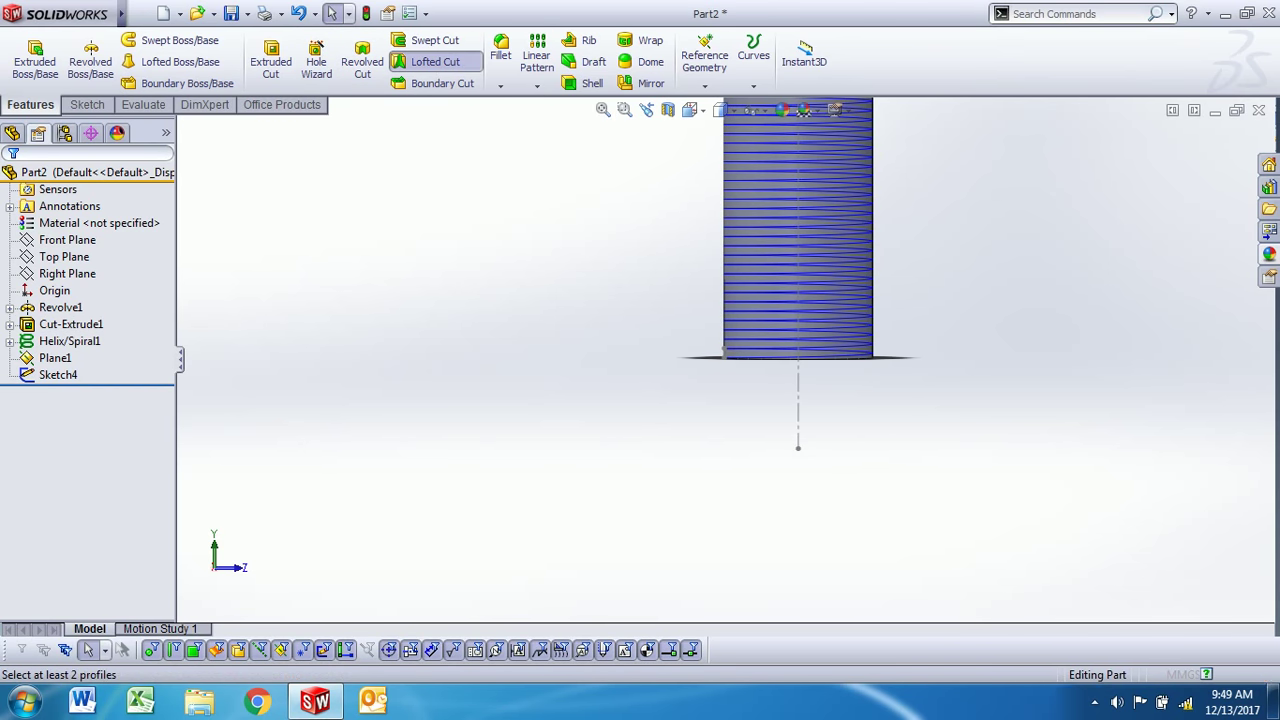
key("Escape")
left_click(435, 40)
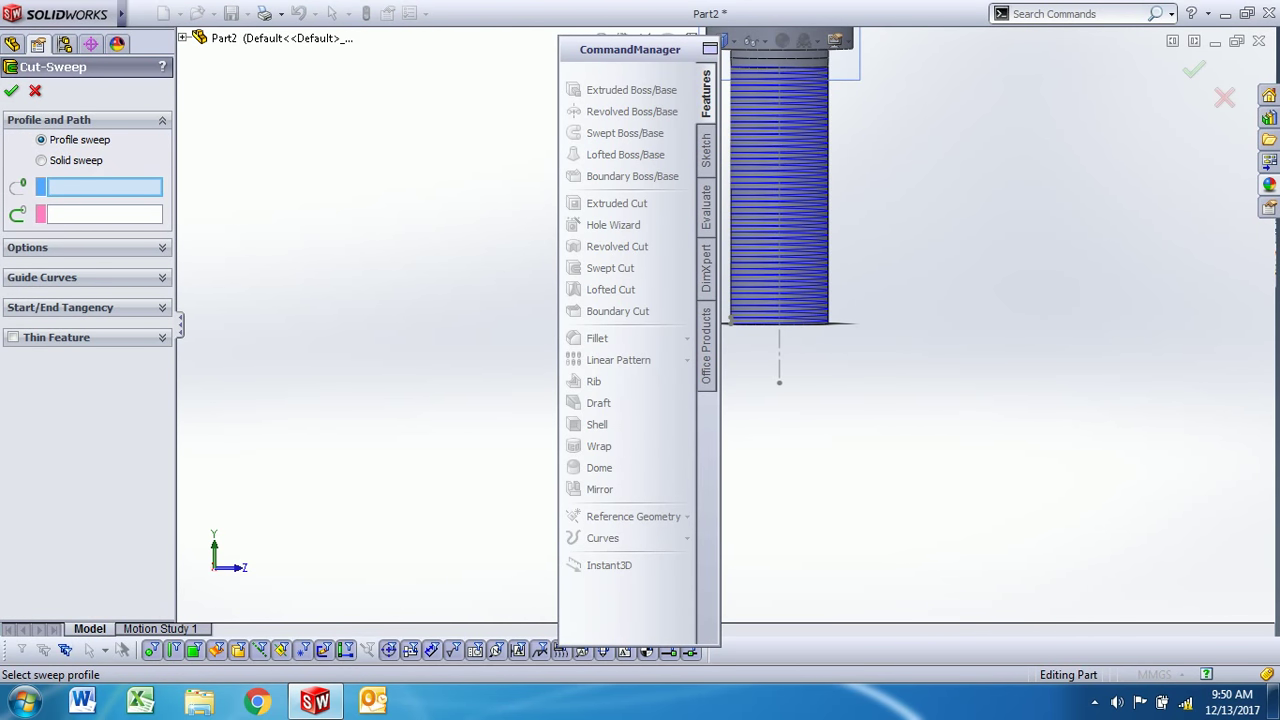
key("ctrl+7")
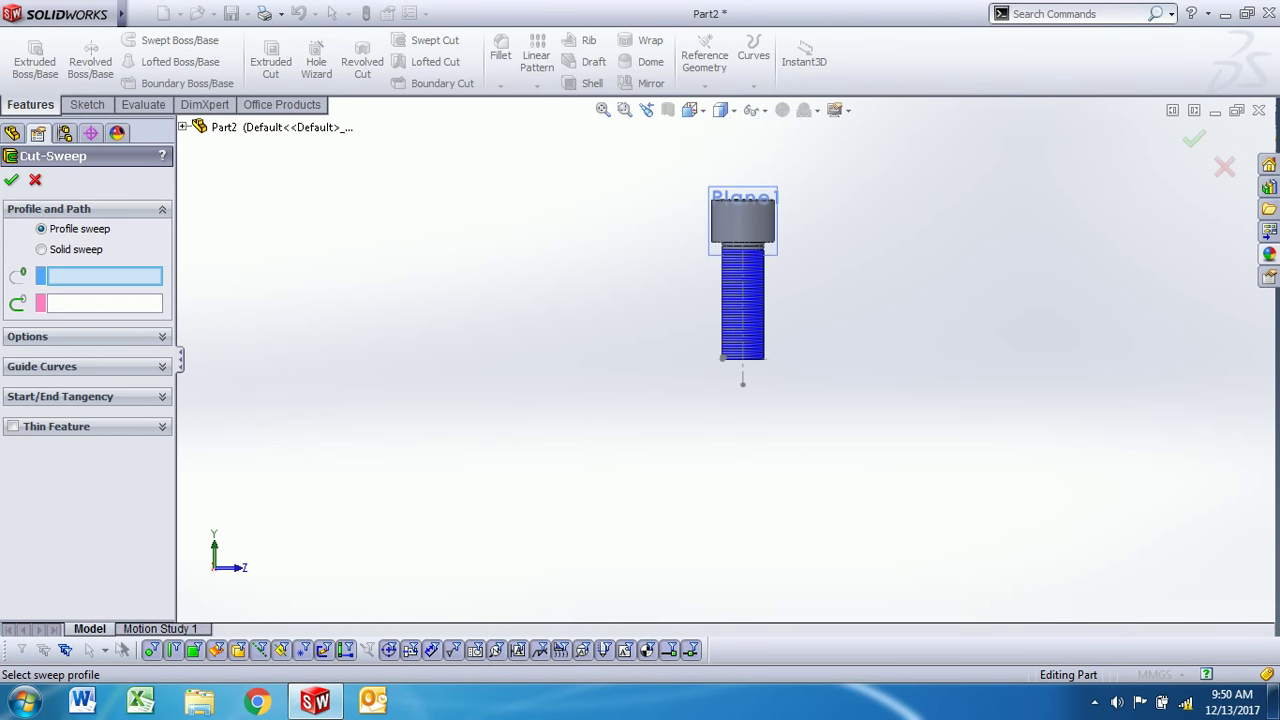
scroll(816, 285, "down", 5)
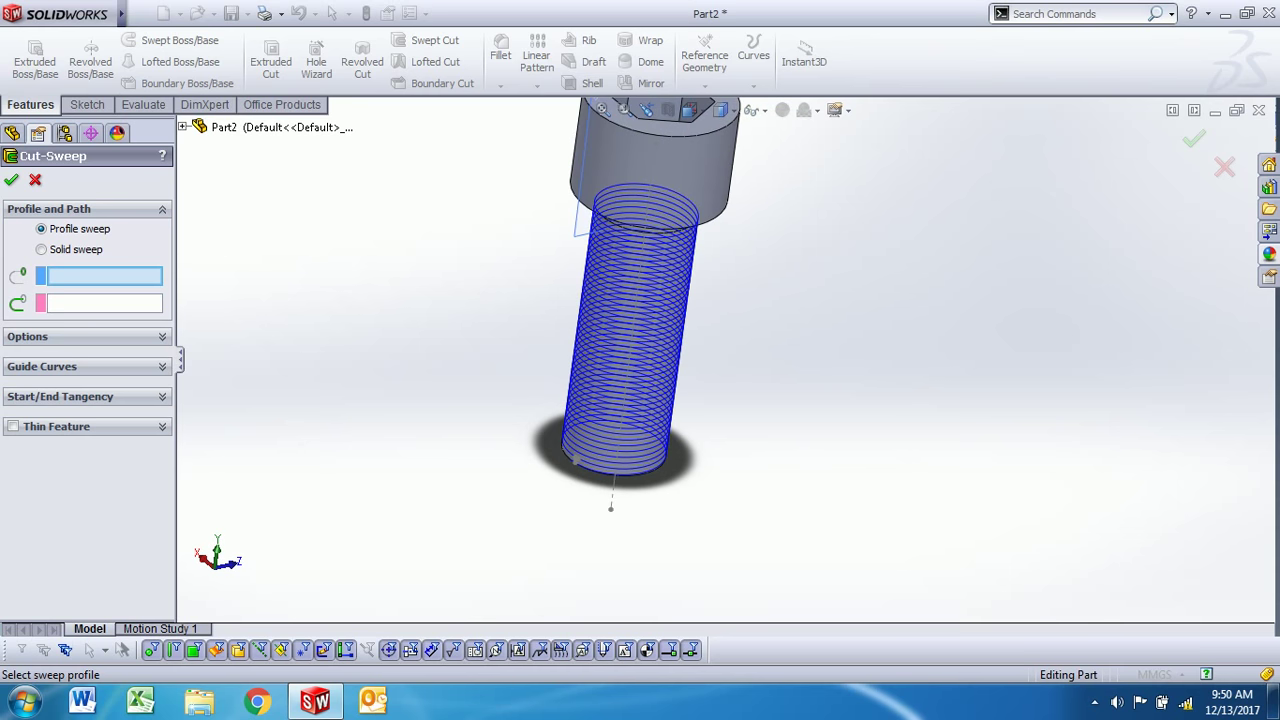
left_click(182, 127)
left_click(248, 329)
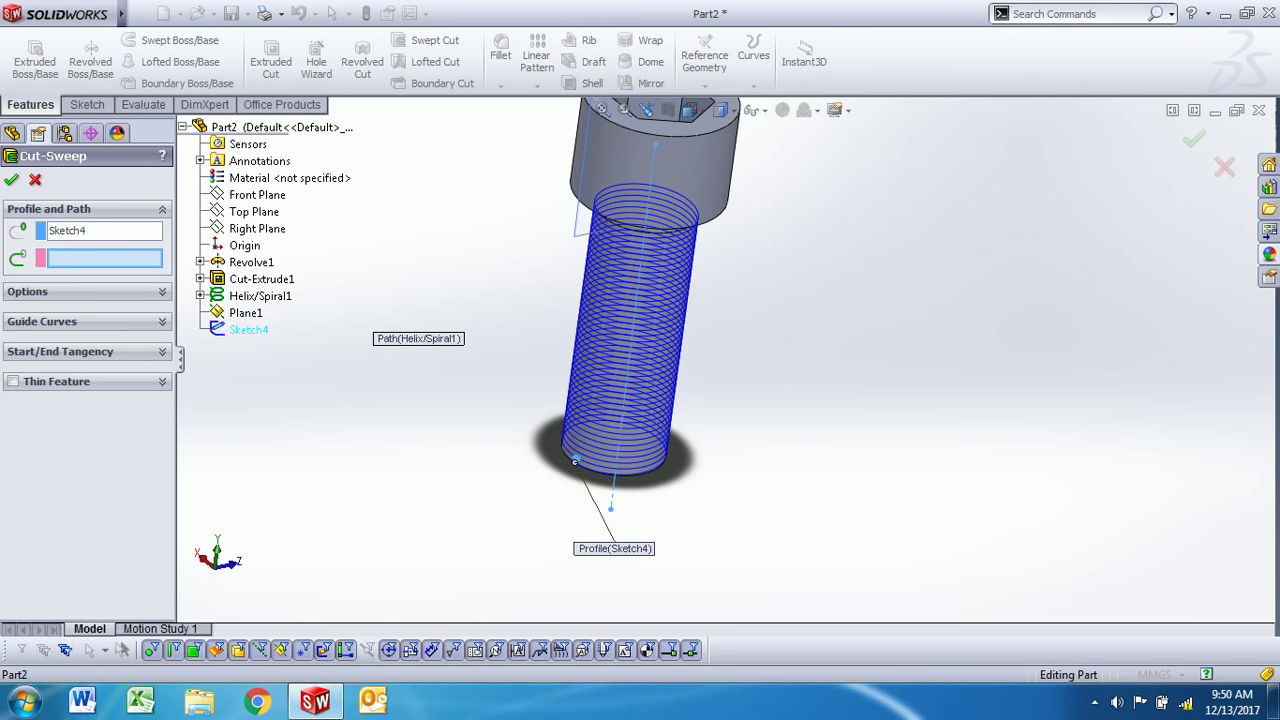
left_click(260, 296)
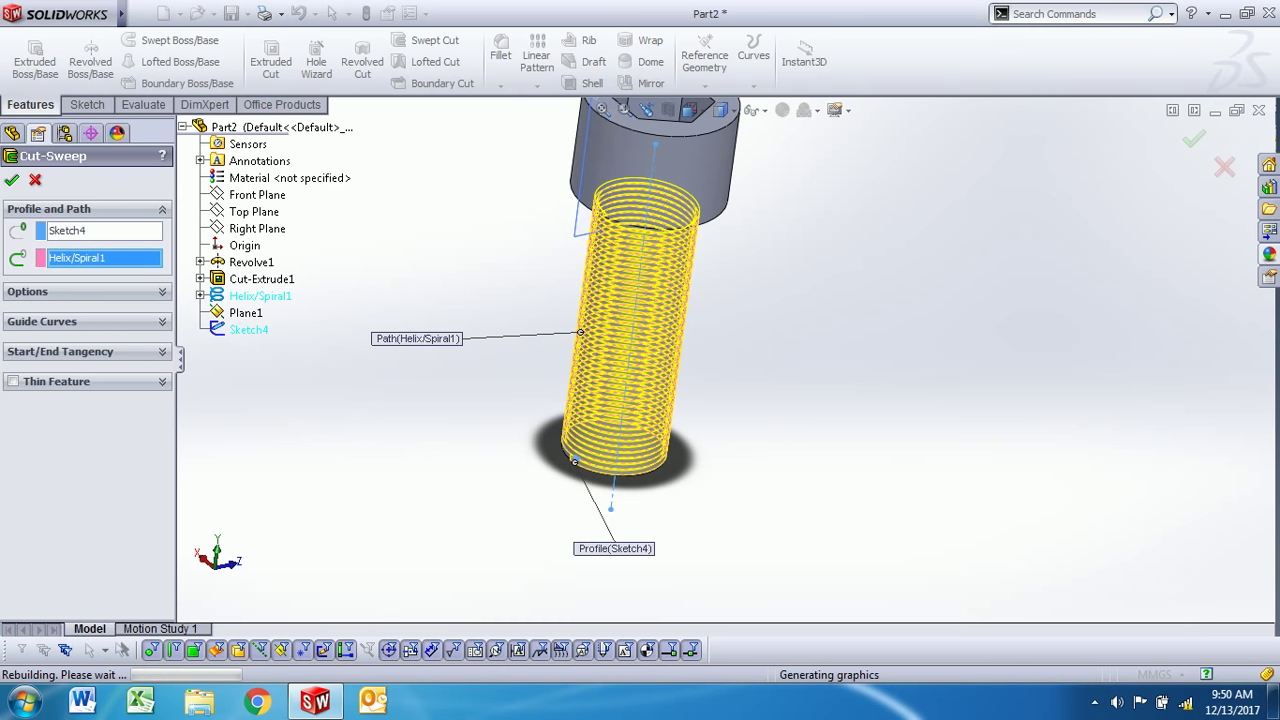
scroll(620, 300, "down", 5)
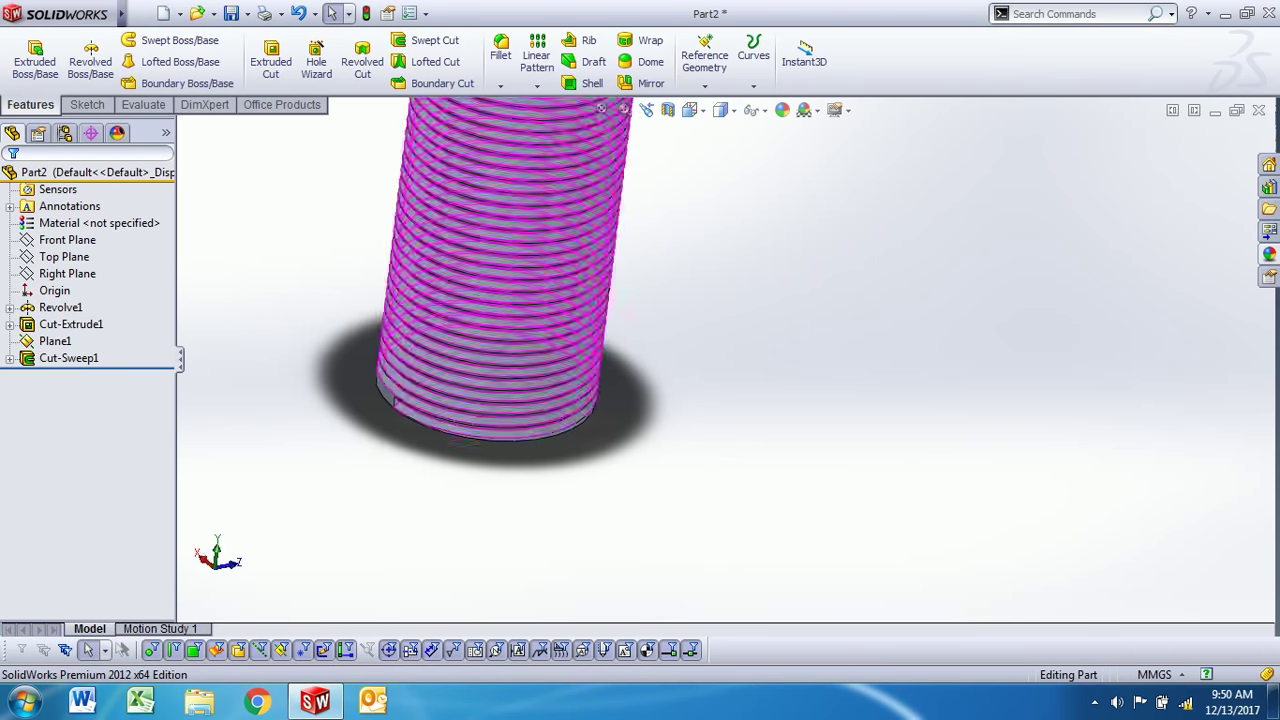
scroll(620, 300, "down", 5)
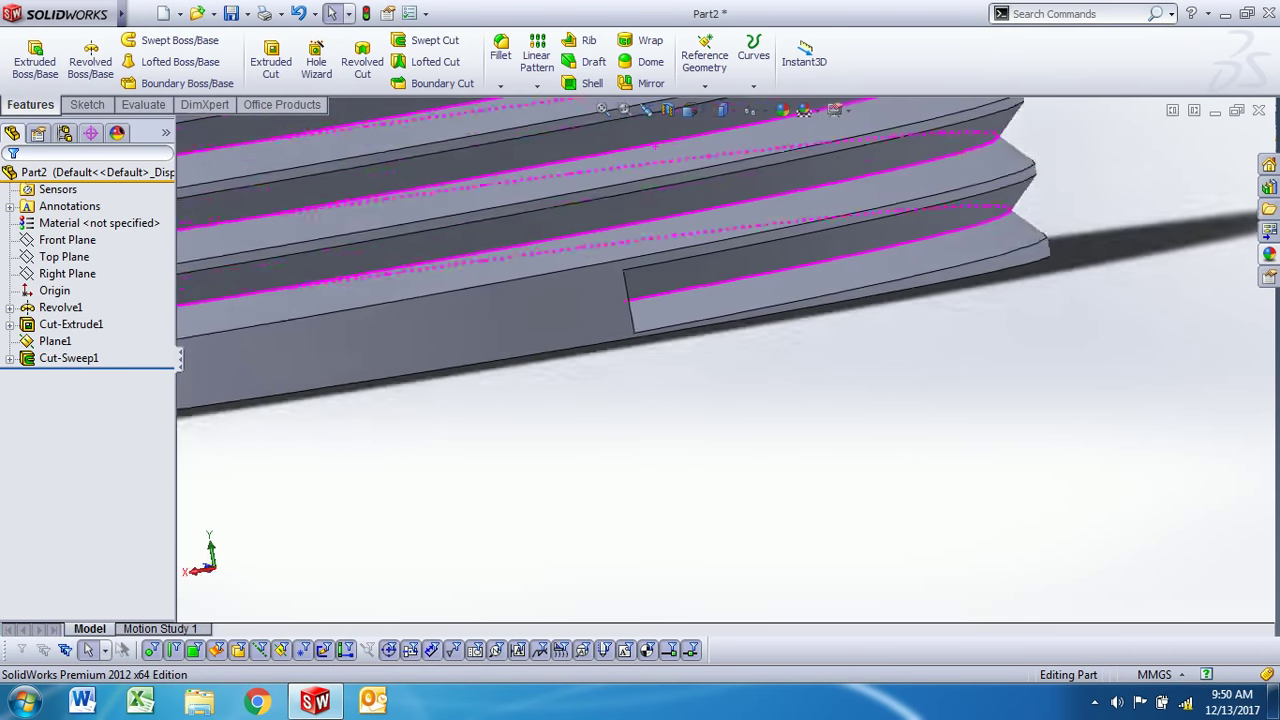
middle_click_drag(640, 300, 780, 280)
scroll(700, 250, "up", 5)
scroll(700, 250, "up", 3)
scroll(740, 250, "down", 3)
scroll(760, 250, "up", 3)
scroll(780, 350, "down", 5)
key("ctrl+7")
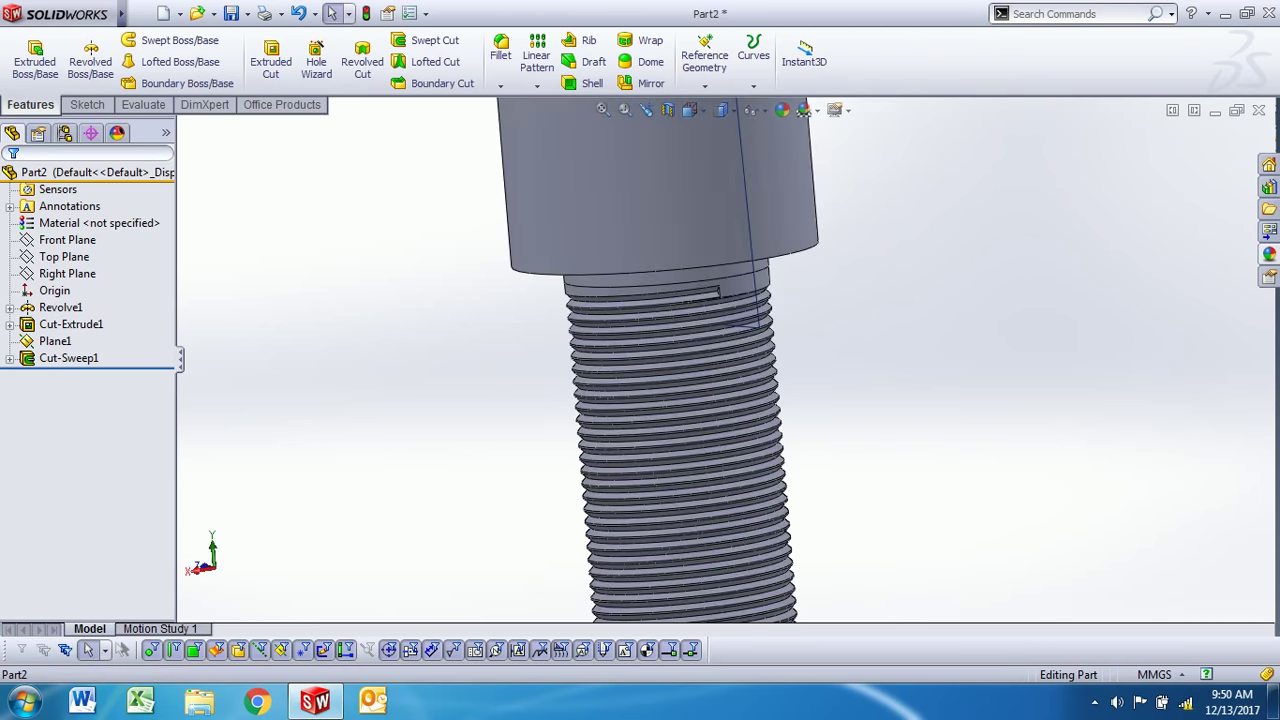
middle_click_drag(700, 450, 720, 500)
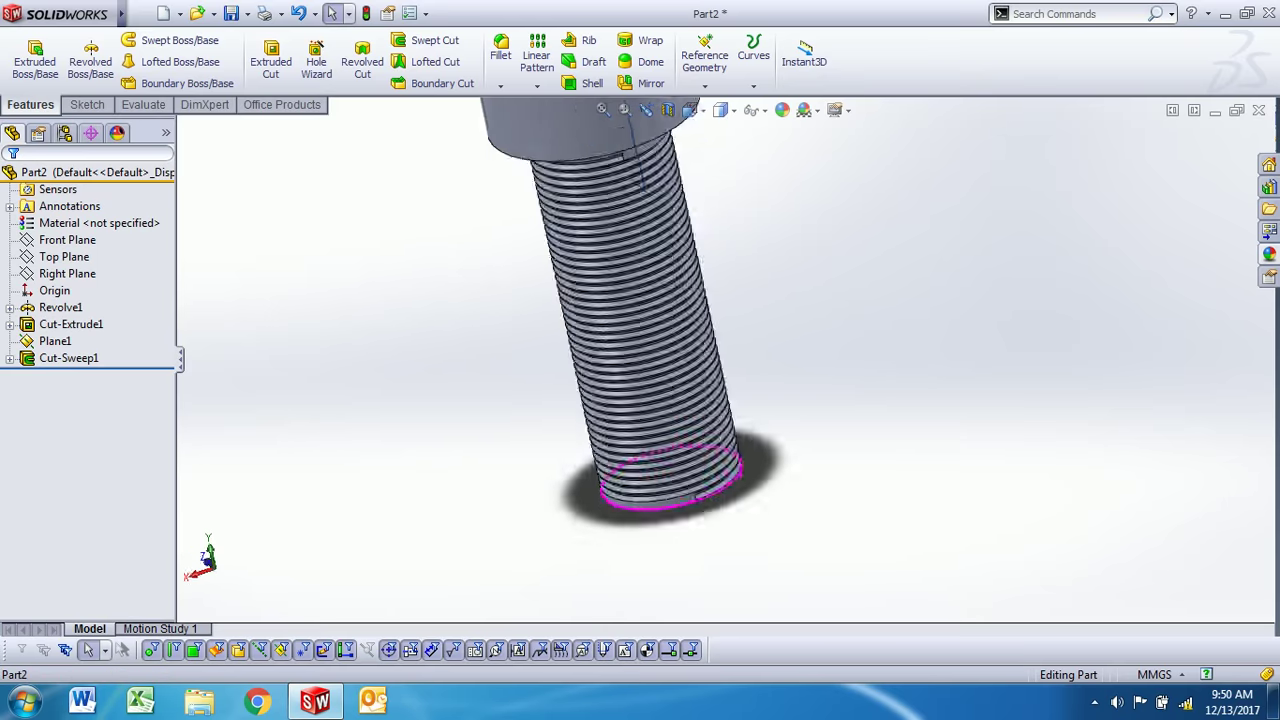
scroll(700, 450, "down", 6)
scroll(660, 400, "up", 5)
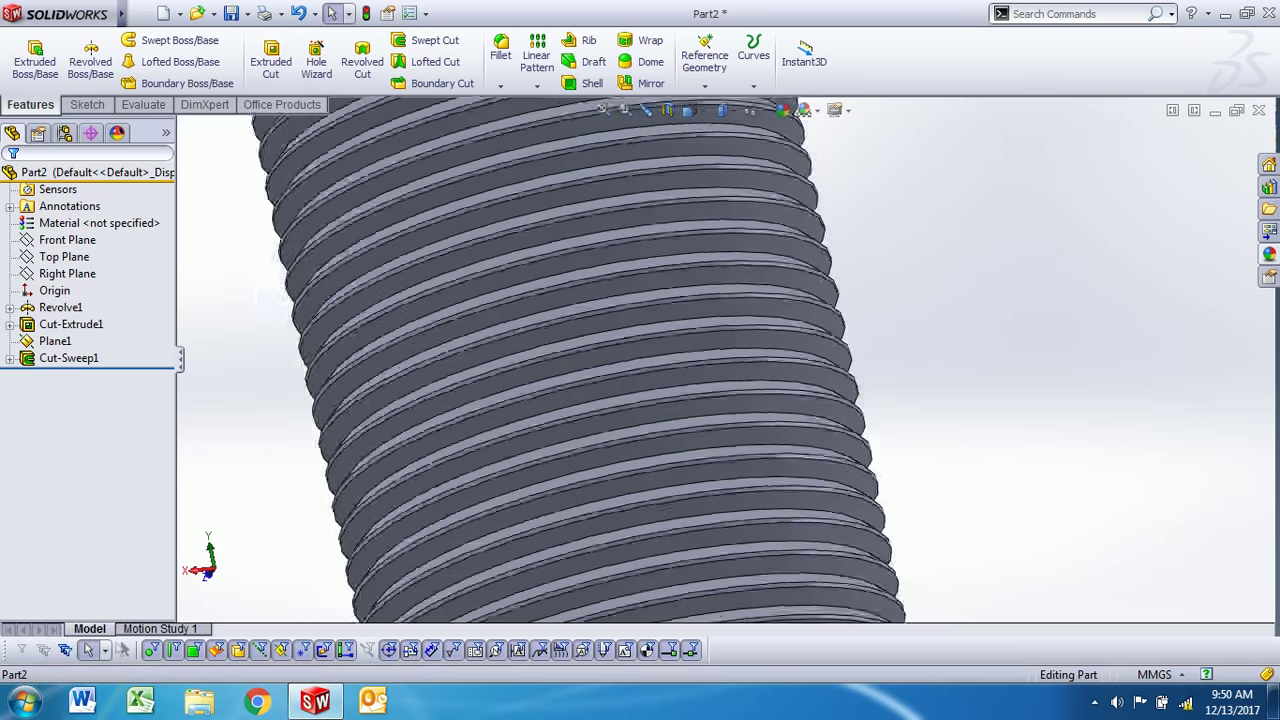
scroll(660, 400, "up", 2)
middle_click_drag(650, 400, 650, 430)
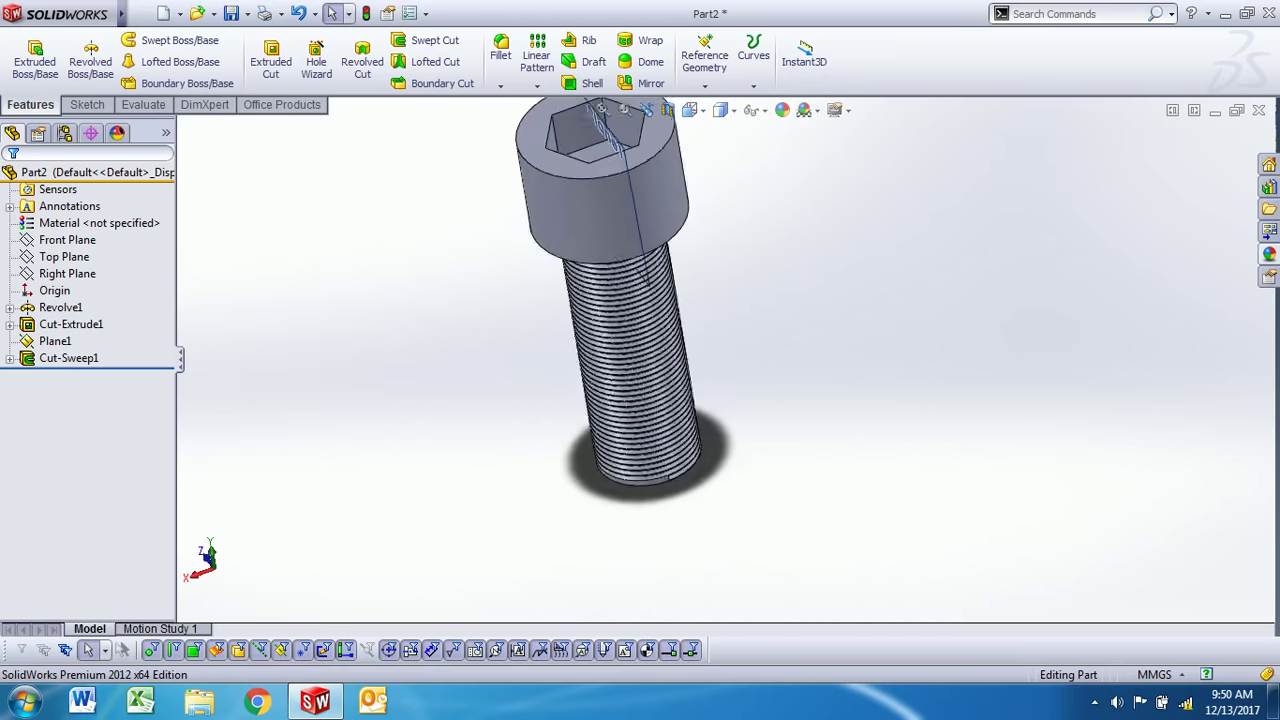
scroll(600, 300, "down", 5)
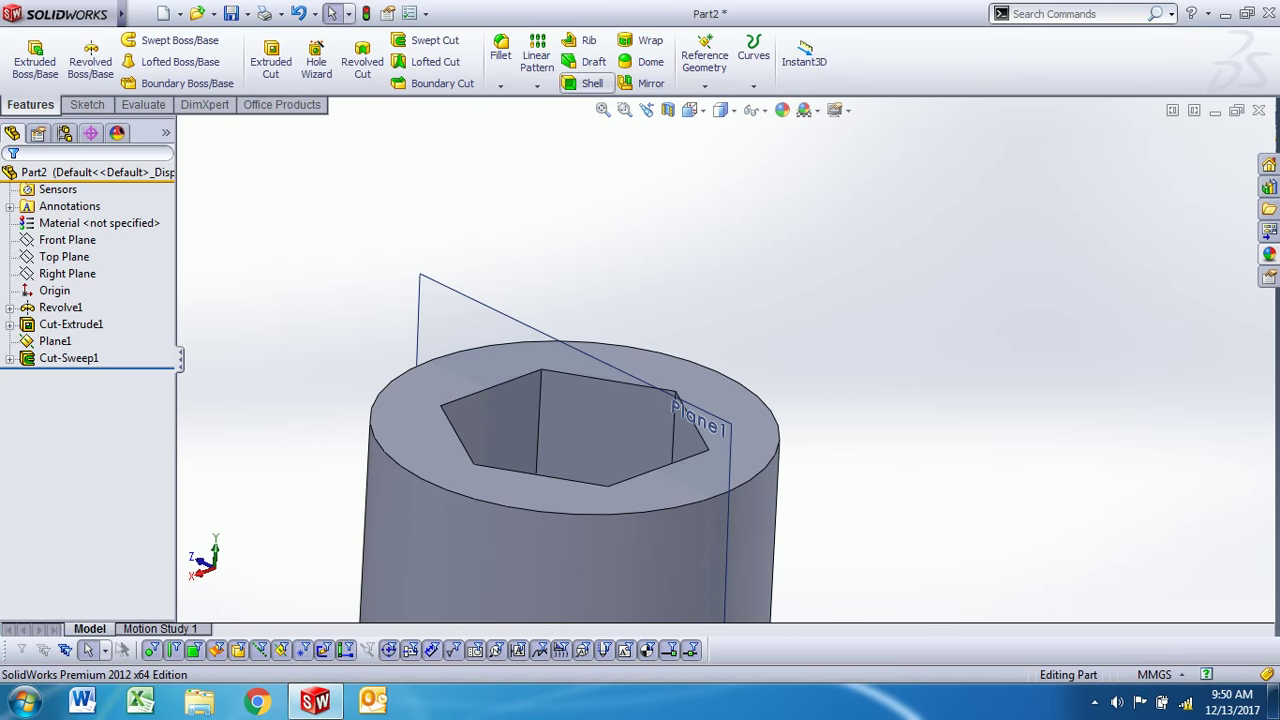
Step: Chamfer the head's top outer edge at 1.50 mm and 45 degrees
left_click(500, 86)
left_click(541, 122)
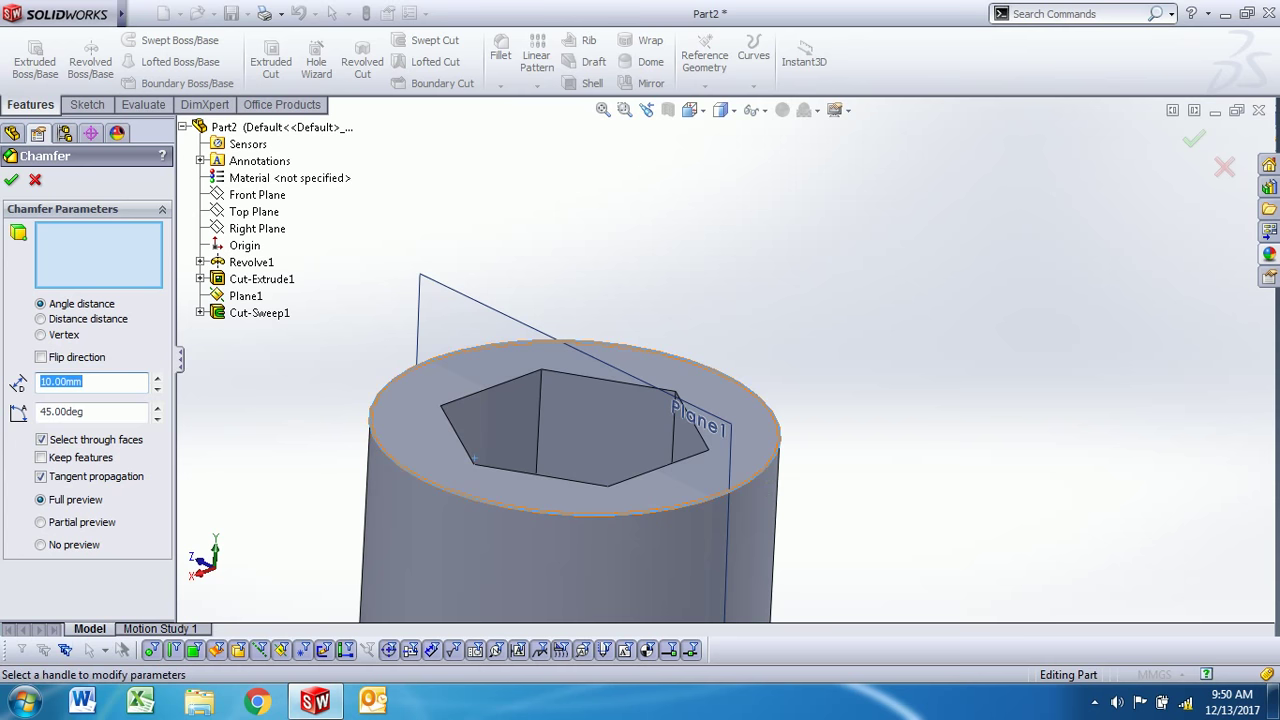
left_click(714, 494)
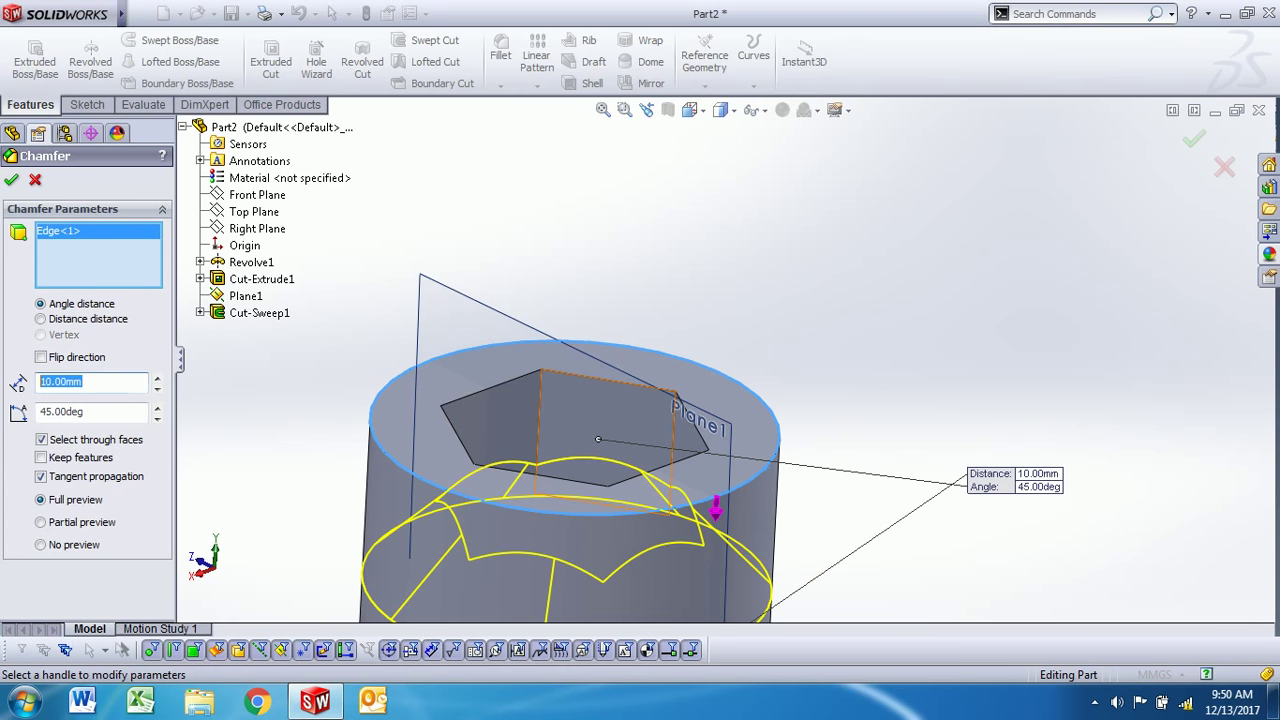
type("1.5")
key("Return")
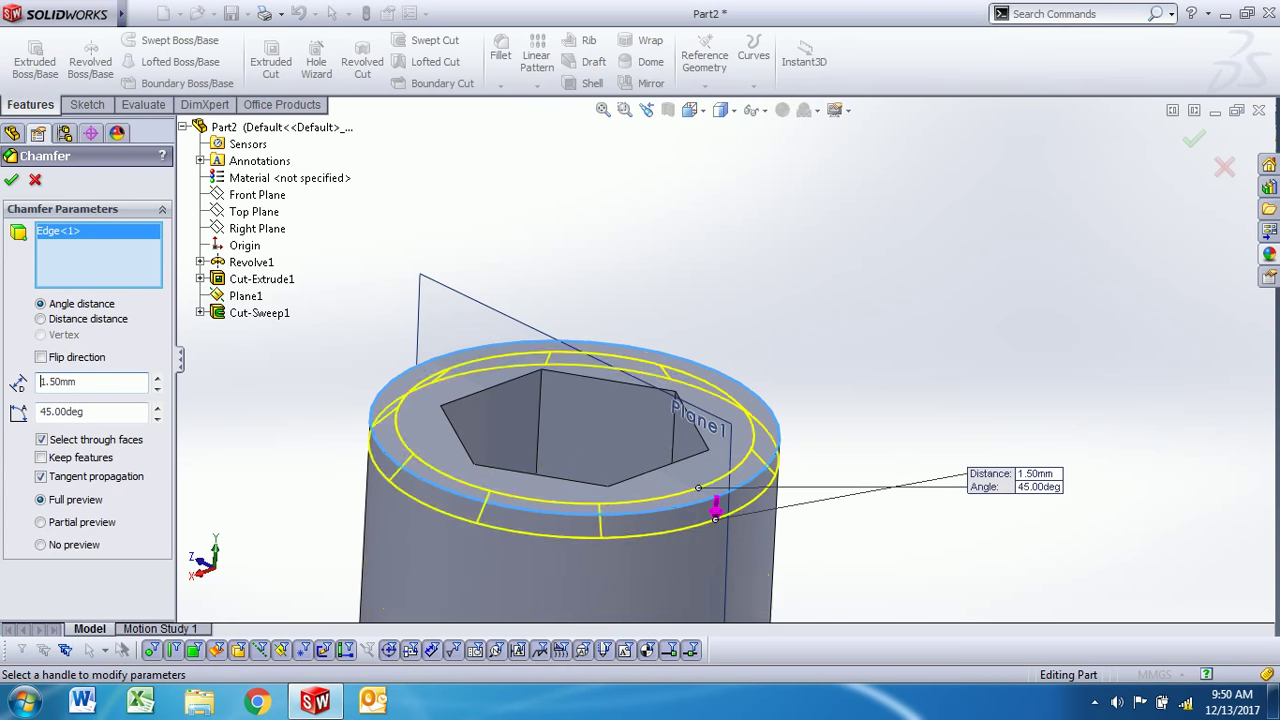
scroll(723, 360, "up", 3)
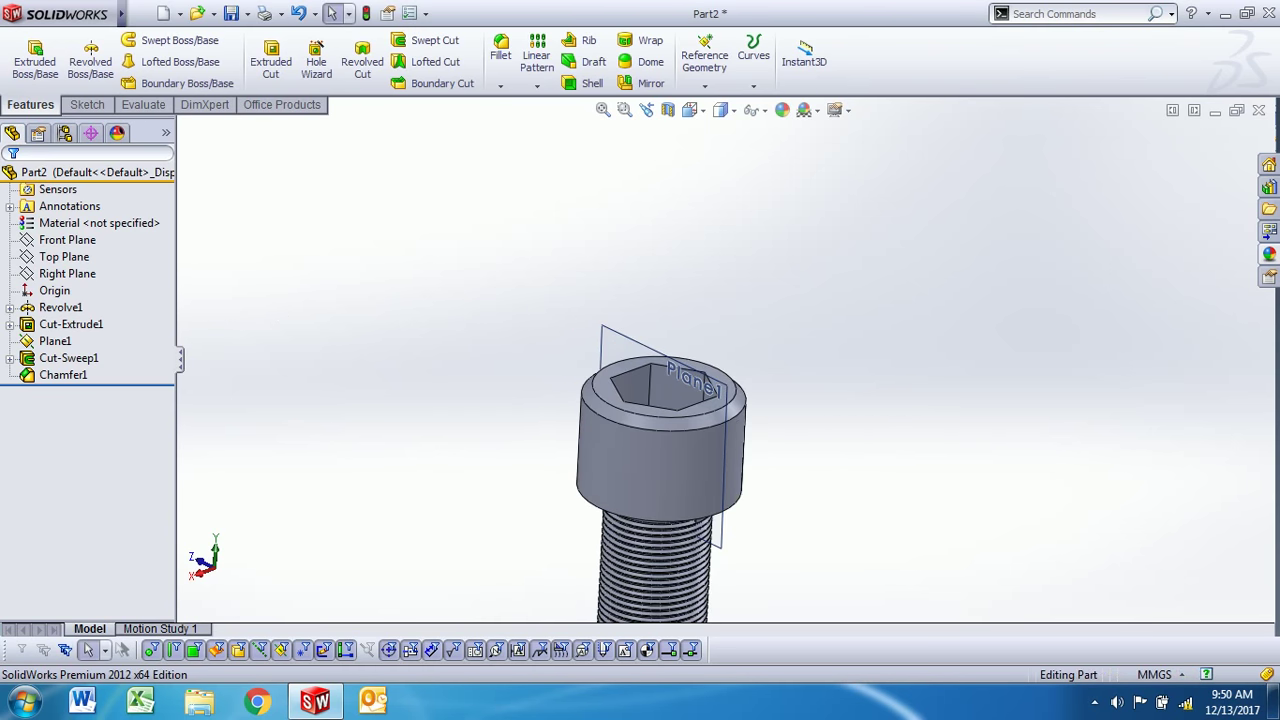
scroll(709, 415, "up", 5)
mouse_move(709, 415)
middle_mouse_down()
mouse_move(605, 335)
mouse_move(600, 360)
middle_mouse_up()
Step: Apply the black appearance swatch to the bolt, reviewing its Advanced illumination settings
scroll(605, 335, "down", 3)
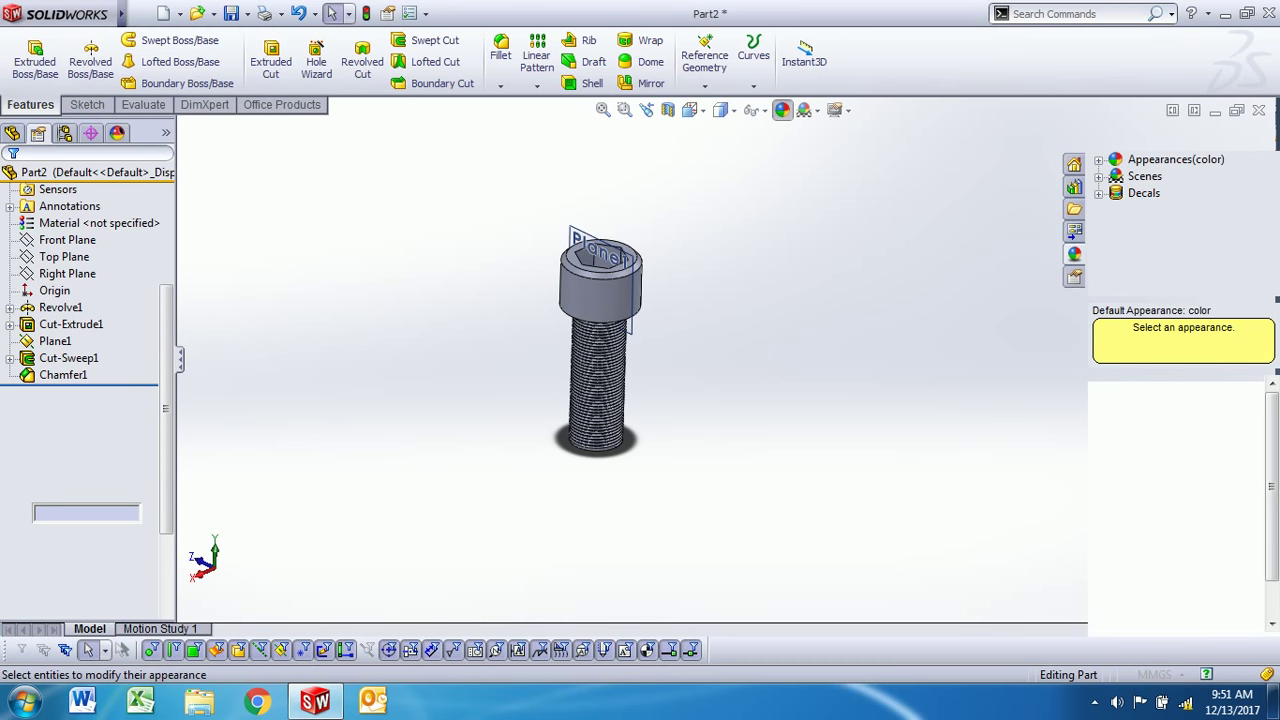
left_click(129, 568)
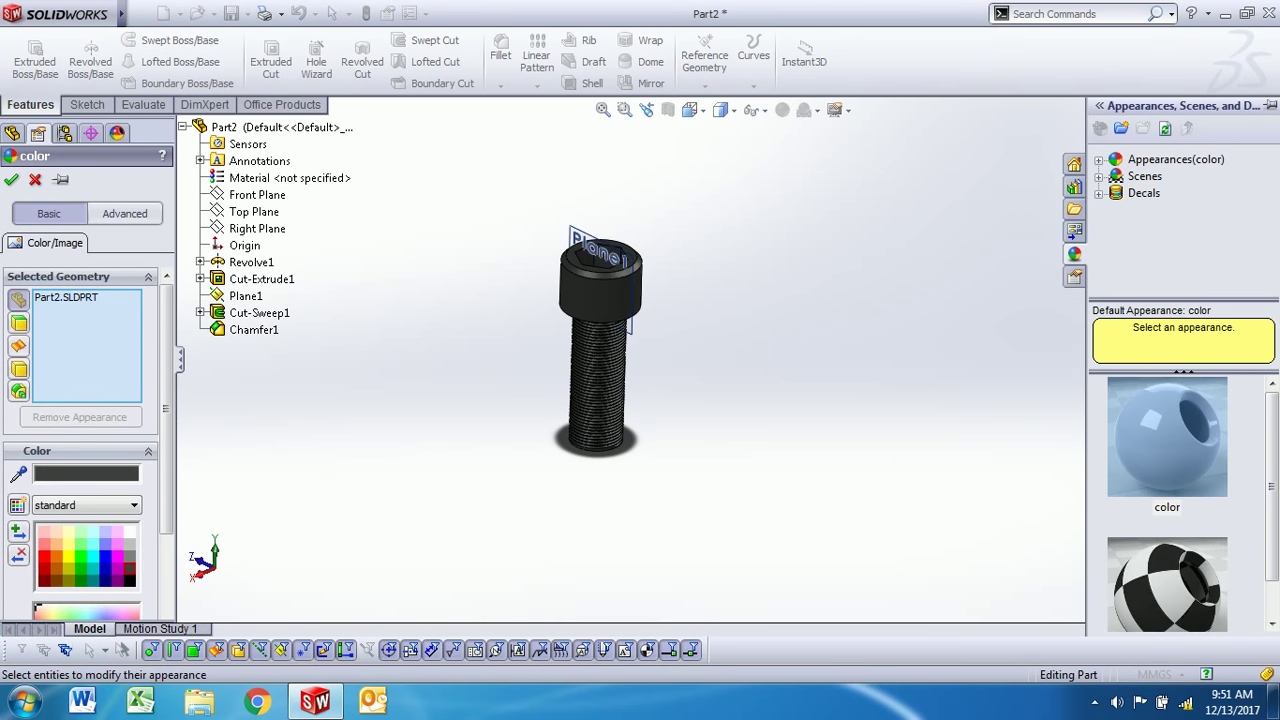
left_click(124, 213)
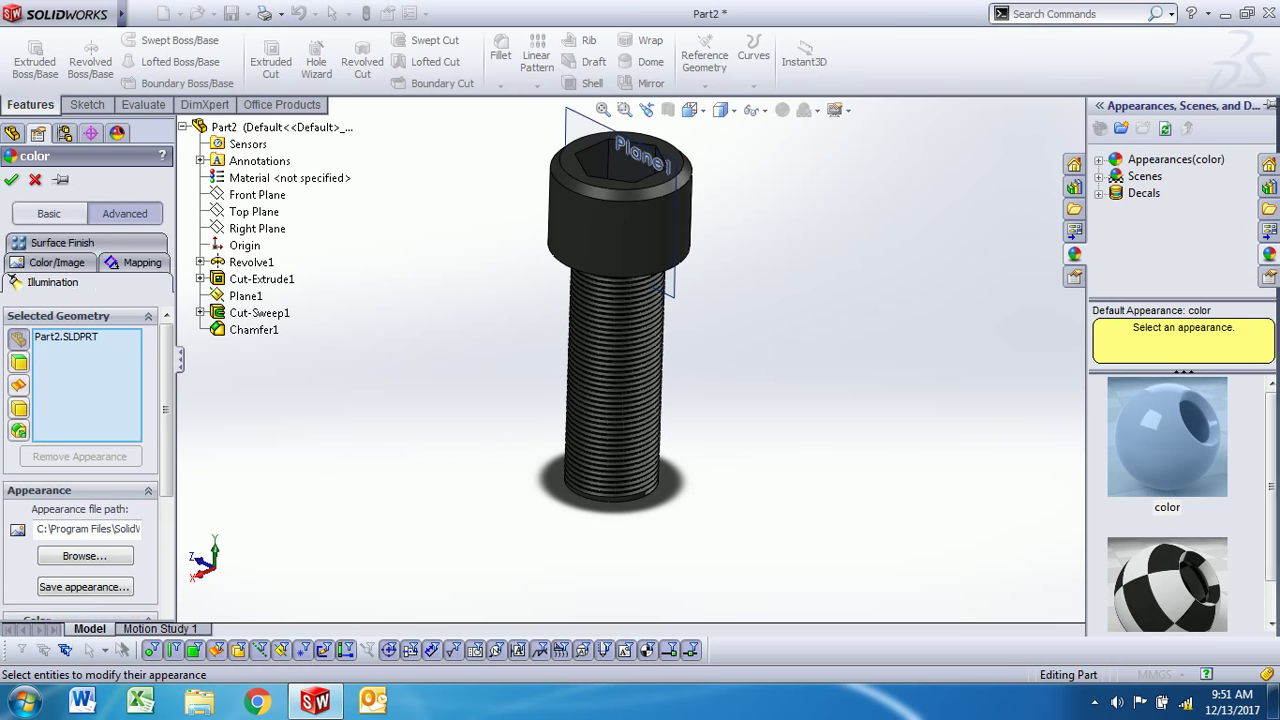
left_click(52, 282)
scroll(89, 460, "down", 1)
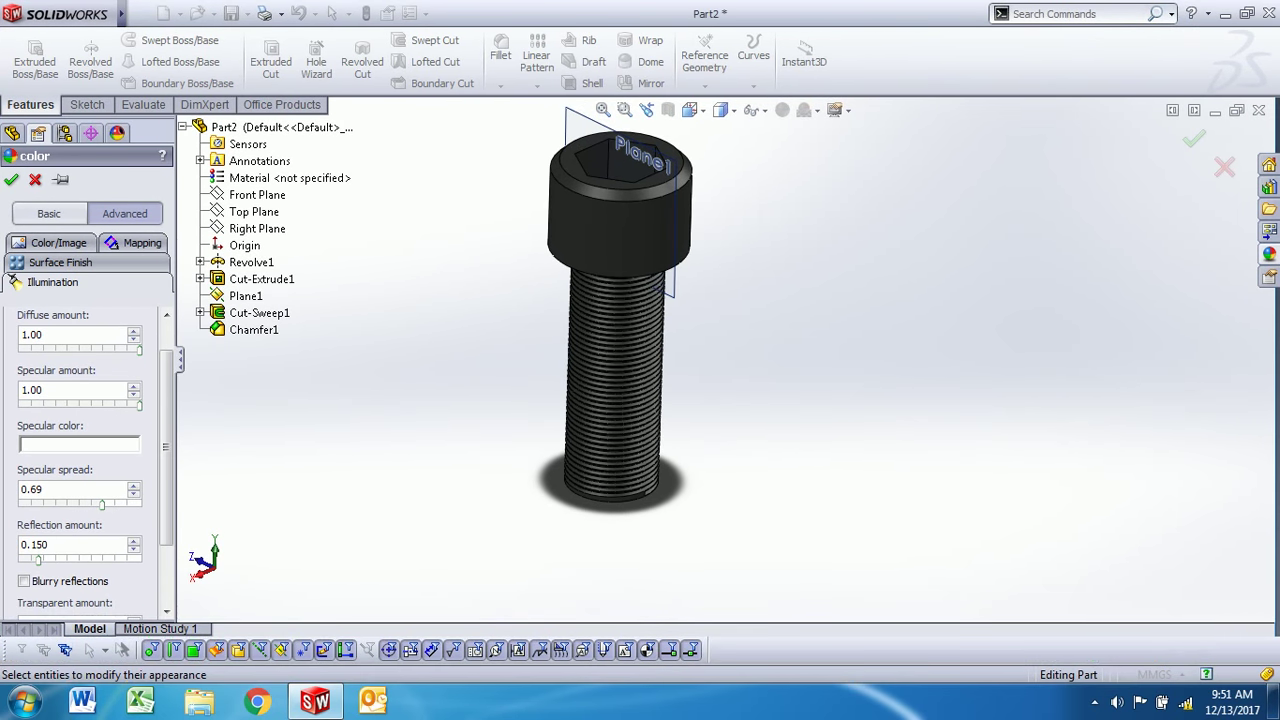
scroll(80, 460, "down", 3)
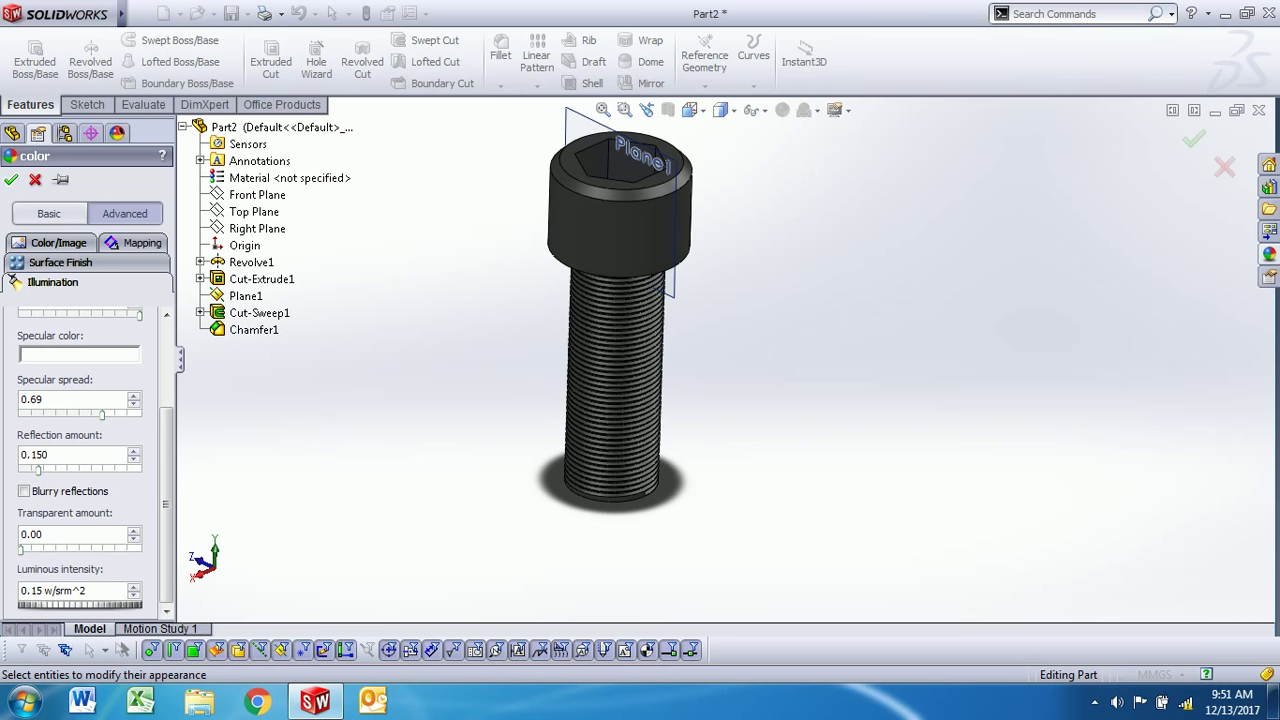
key("Return")
scroll(732, 345, "up", 2)
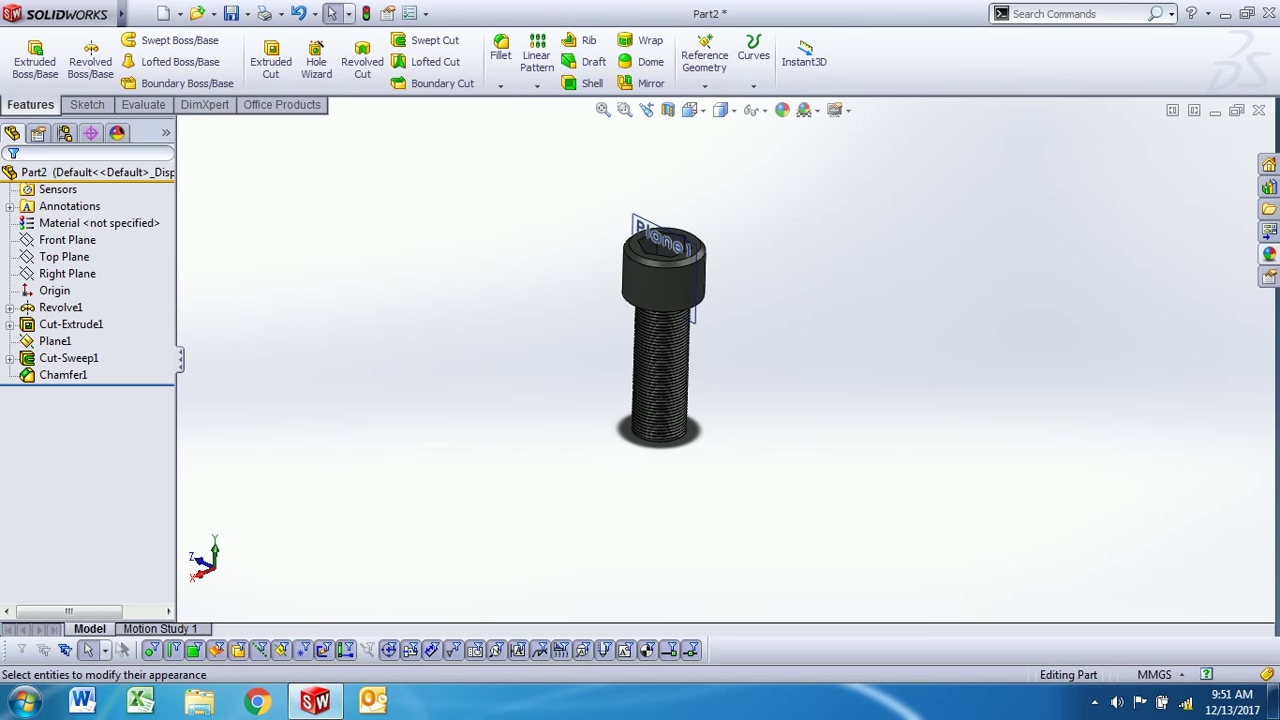
left_click(756, 110)
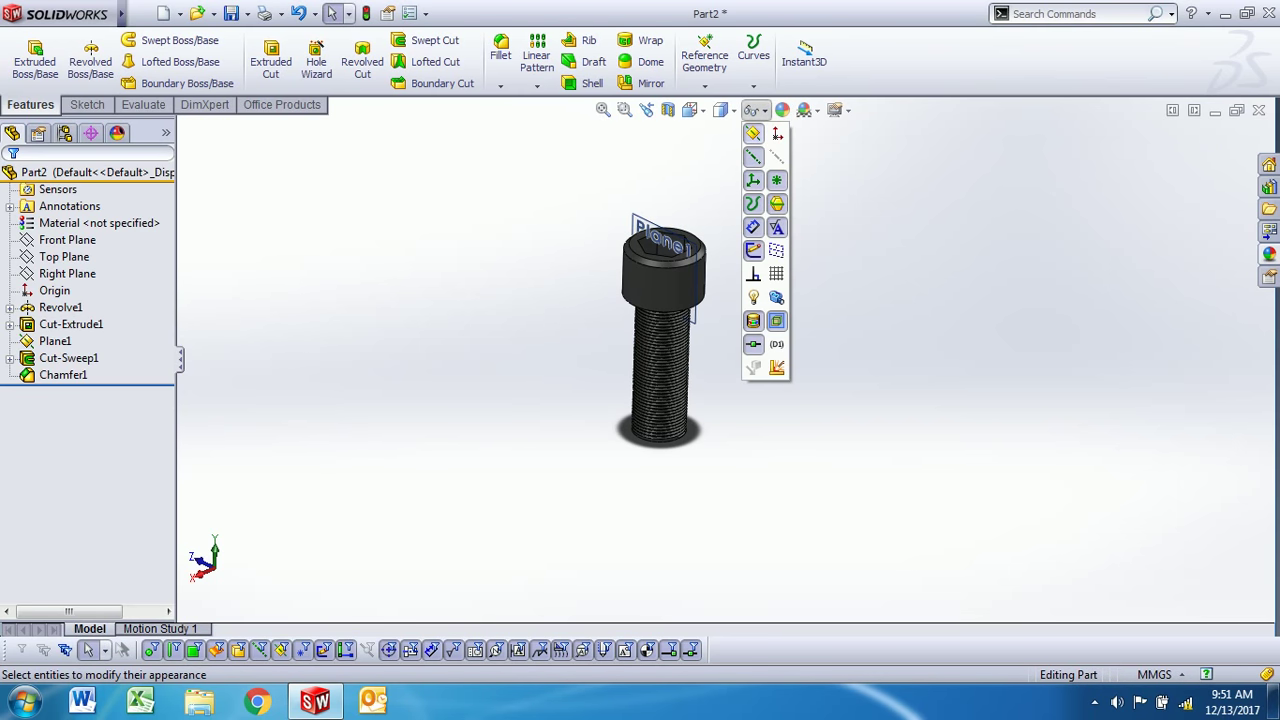
left_click(753, 133)
scroll(715, 320, "up", 5)
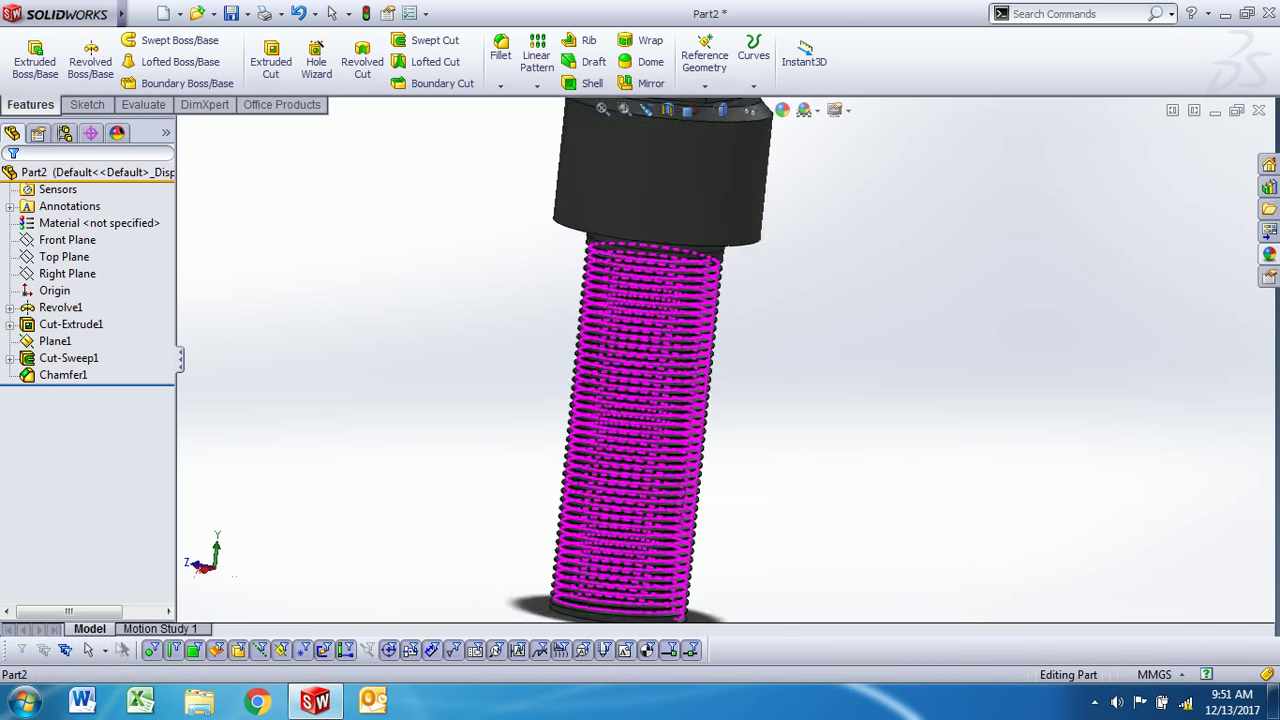
scroll(640, 360, "down", 3)
middle_click_drag(650, 370, 680, 380)
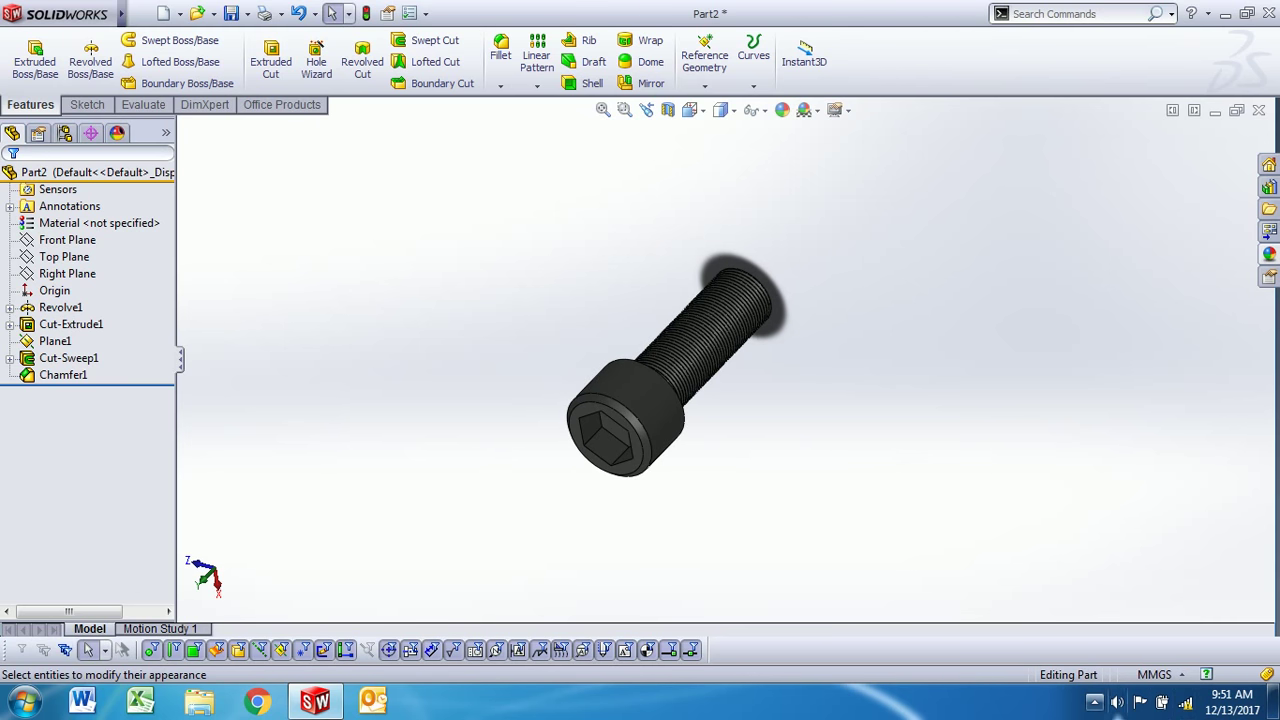
left_click(1095, 701)
left_click(1063, 605)
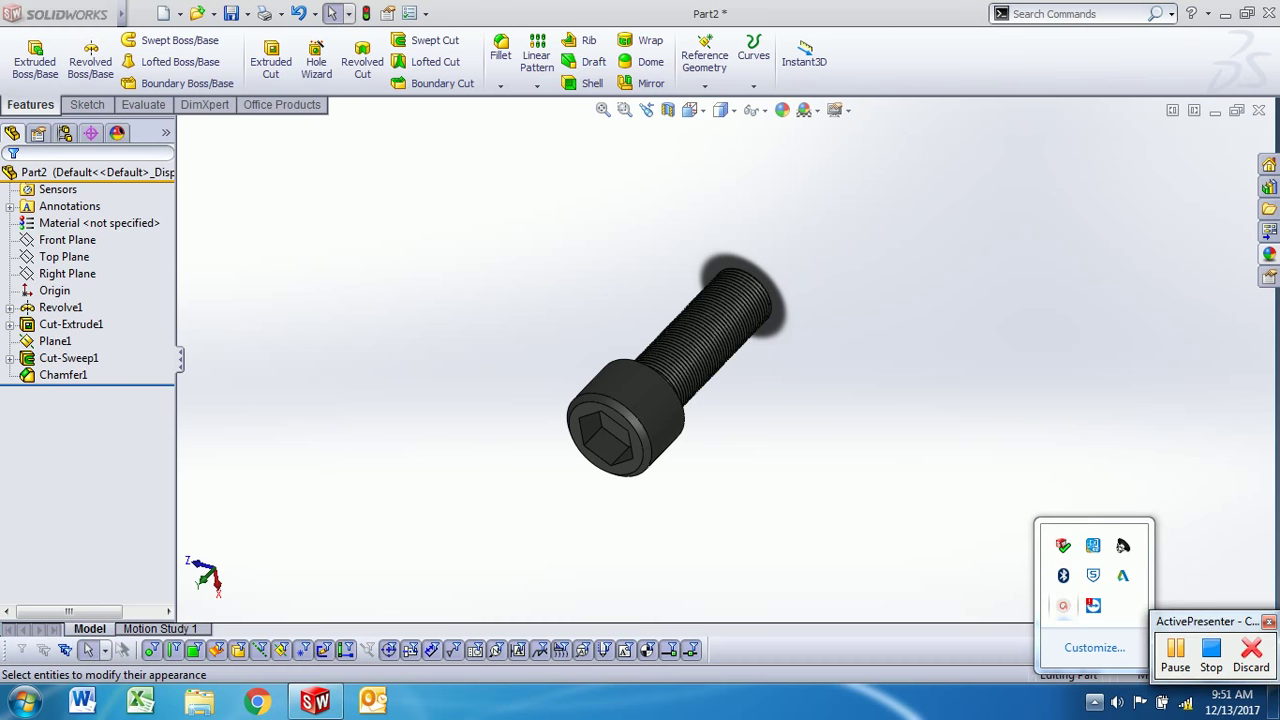